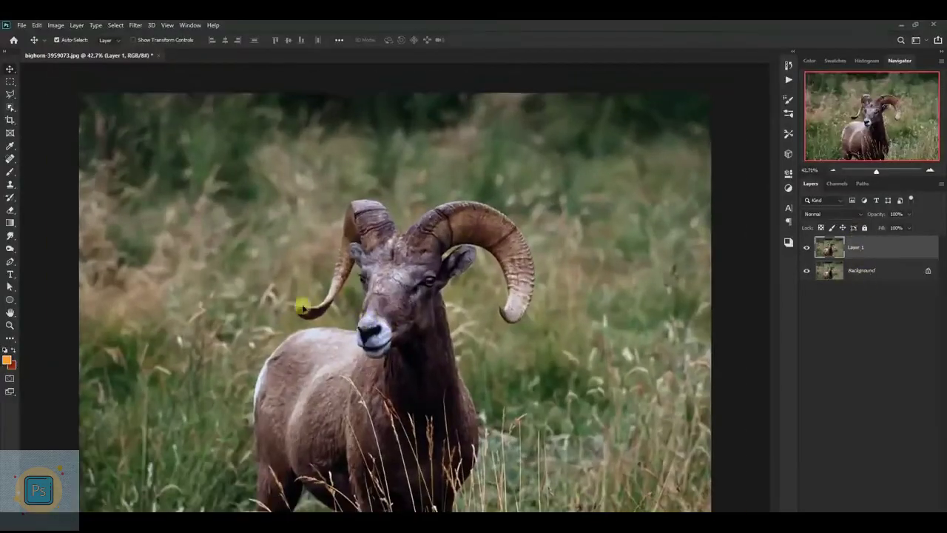
- Box the ram with Object Selection to get a ram-shaped selection
right_click(6, 106)
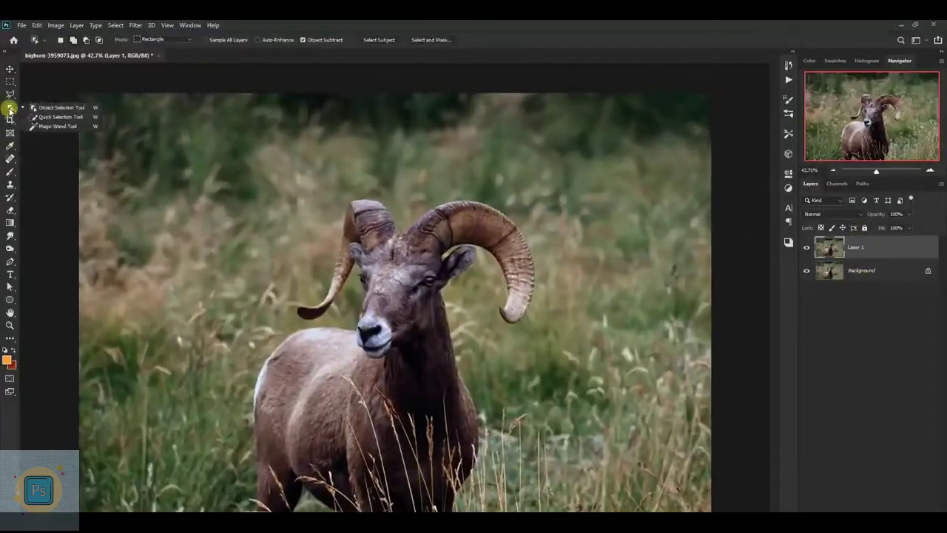
left_click(45, 102)
mouse_move(237, 198)
left_mouse_down()
mouse_move(460, 398)
mouse_move(531, 504)
left_mouse_up()
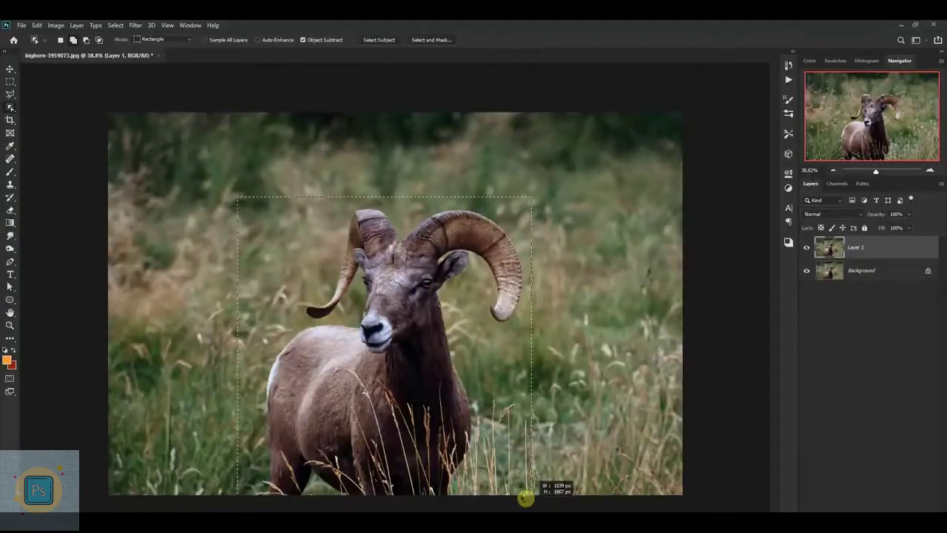
left_click_drag(525, 498, 525, 495)
- Zoom in and Lasso-add the missed area near the ram's legs
scroll(419, 408, "up", 2)
scroll(355, 408, "up", 2)
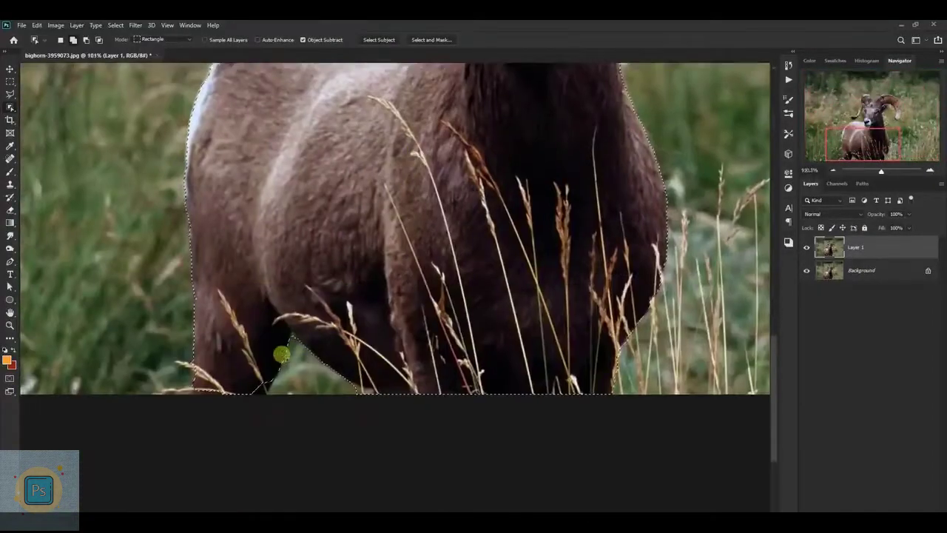
scroll(281, 355, "up", 1)
right_click(11, 93)
left_click(37, 92)
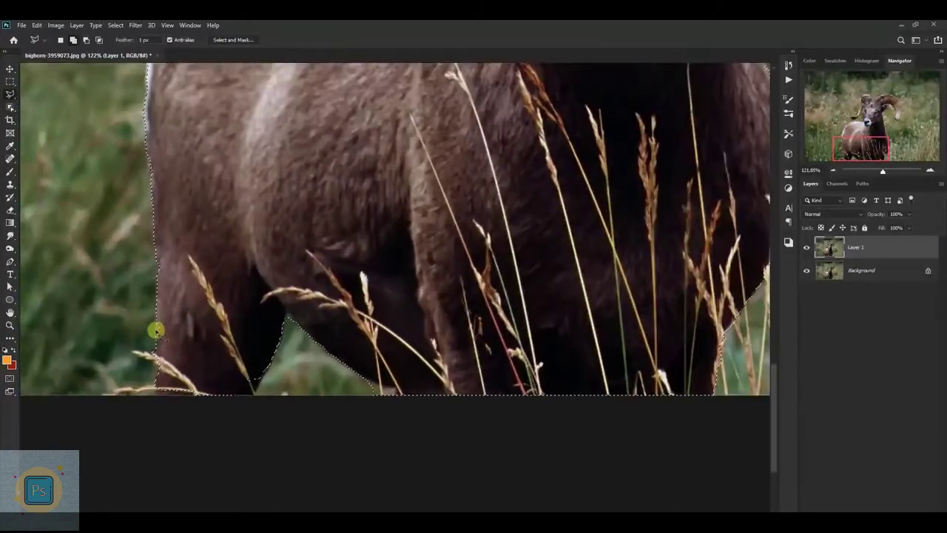
mouse_move(153, 391)
left_mouse_down()
mouse_move(222, 412)
mouse_move(400, 395)
left_mouse_up()
- Pan around the zoomed image to inspect the selection edges around the ram
scroll(648, 262, "down", 1)
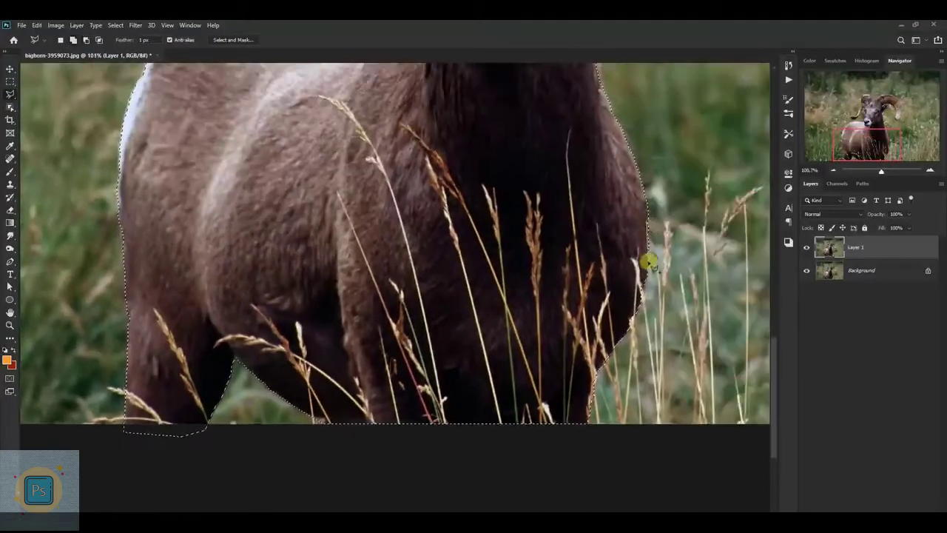
scroll(482, 243, "down", 1)
scroll(271, 370, "up", 2)
scroll(406, 205, "up", 1)
scroll(649, 107, "right", 3)
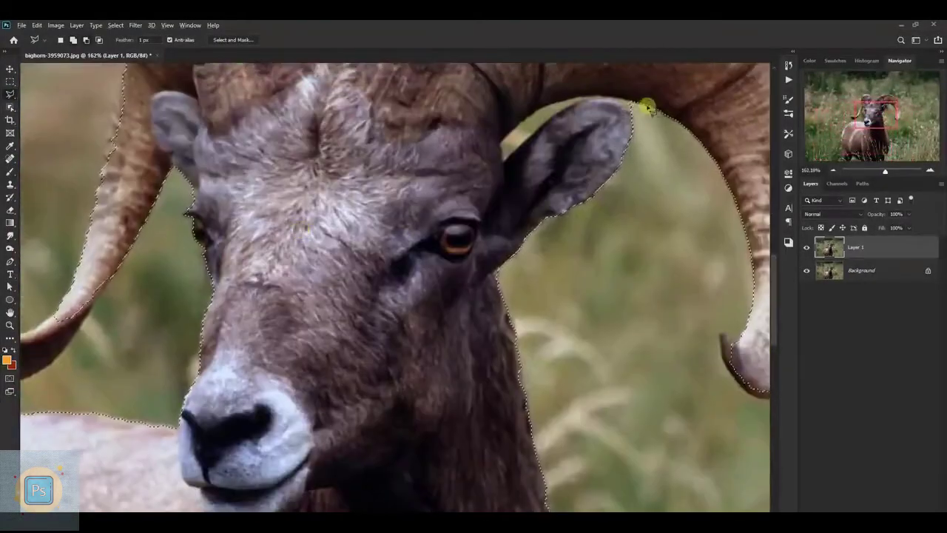
scroll(614, 99, "down", 2)
scroll(370, 270, "up", 2)
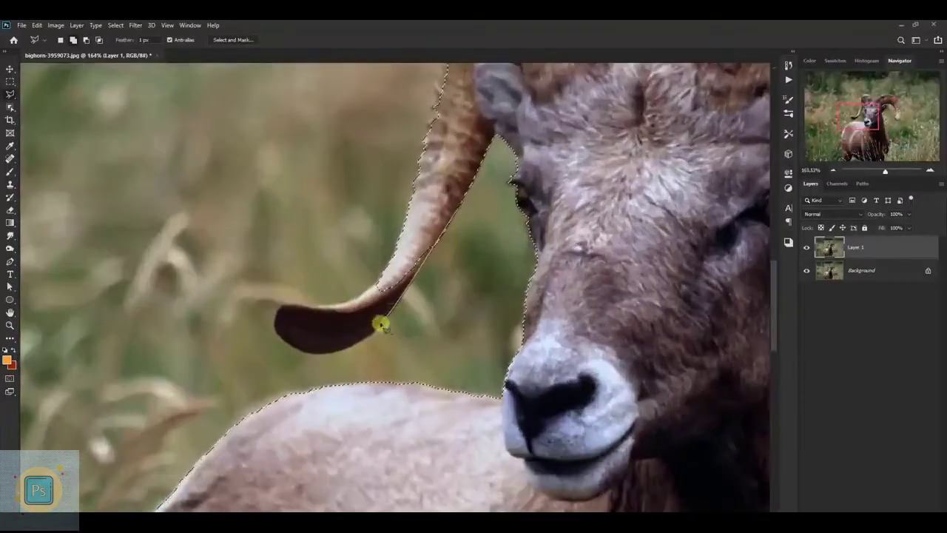
scroll(363, 288, "up", 3)
scroll(351, 260, "up", 1)
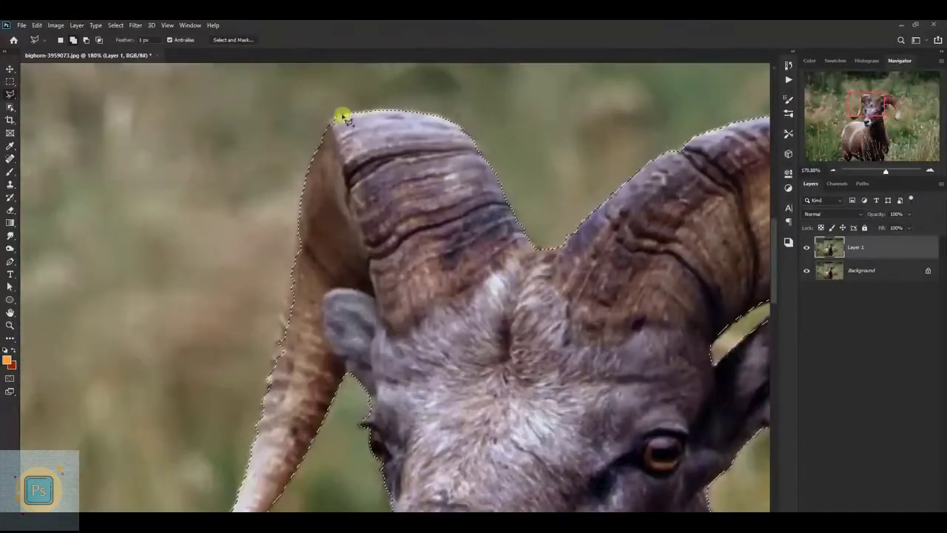
scroll(311, 321, "down", 1)
scroll(359, 291, "right", 3)
scroll(327, 125, "down", 1)
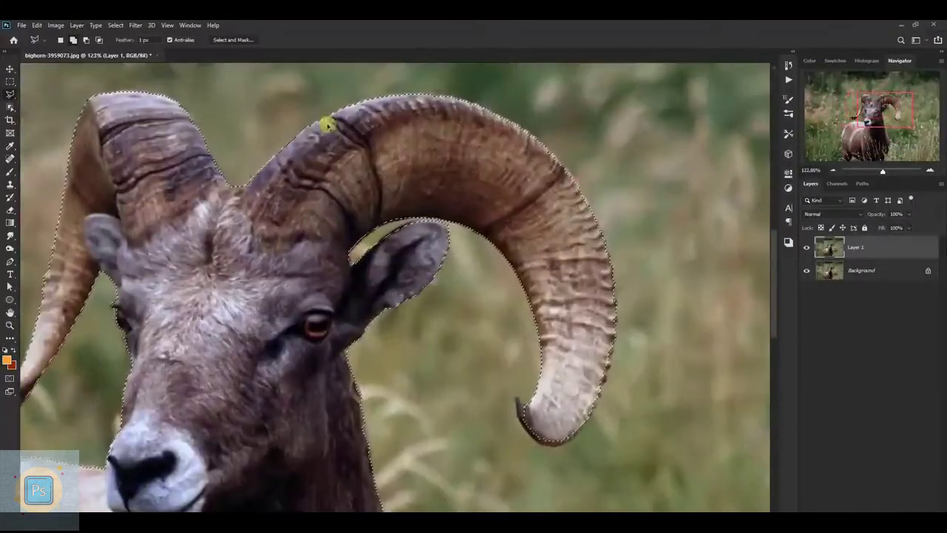
scroll(603, 264, "up", 3)
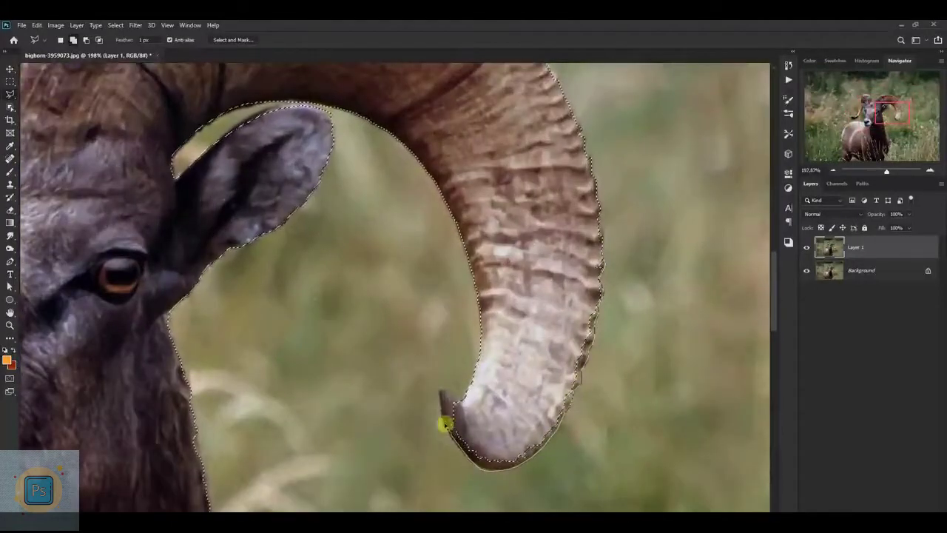
- Fit the masked ram on screen and switch editing from the mask to the image
key("ctrl+0")
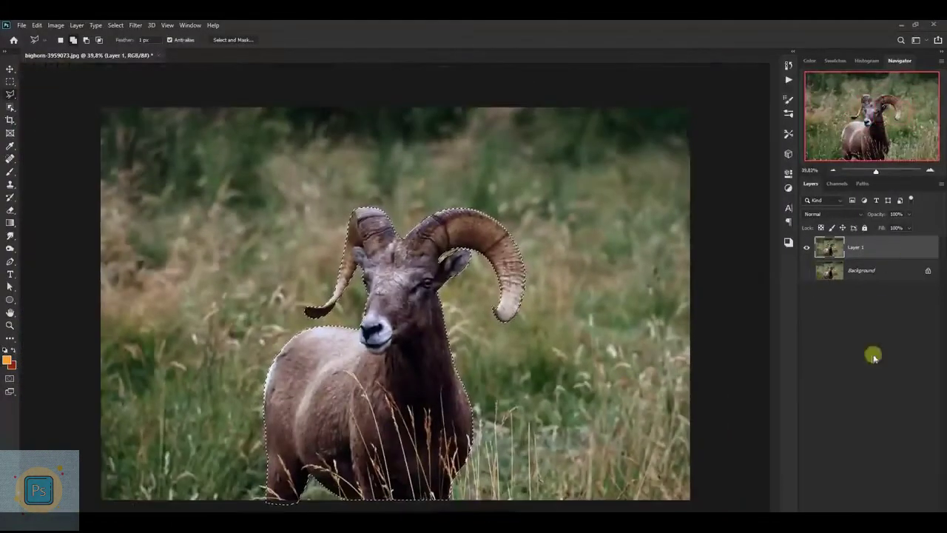
scroll(450, 262, "up", 3)
scroll(430, 220, "down", 1)
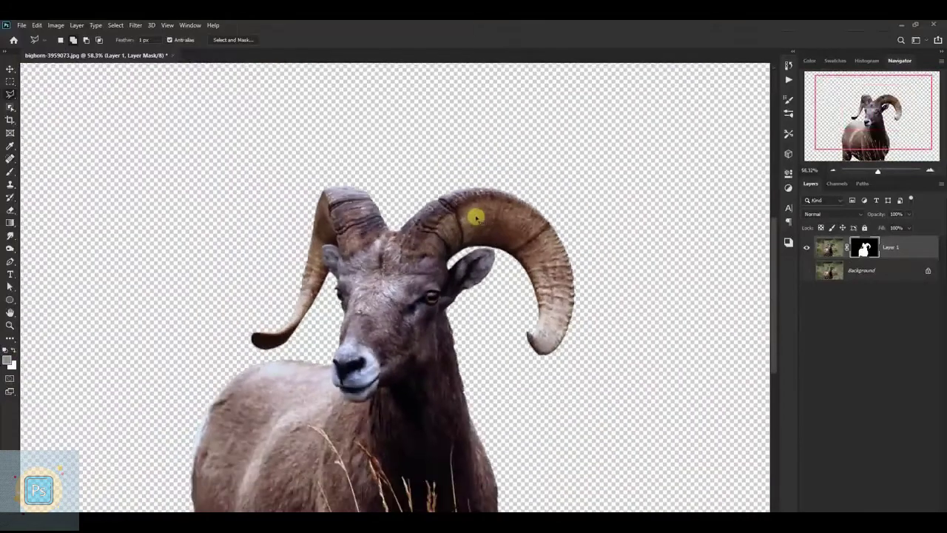
scroll(476, 216, "down", 1)
scroll(478, 218, "down", 1)
scroll(466, 237, "down", 1)
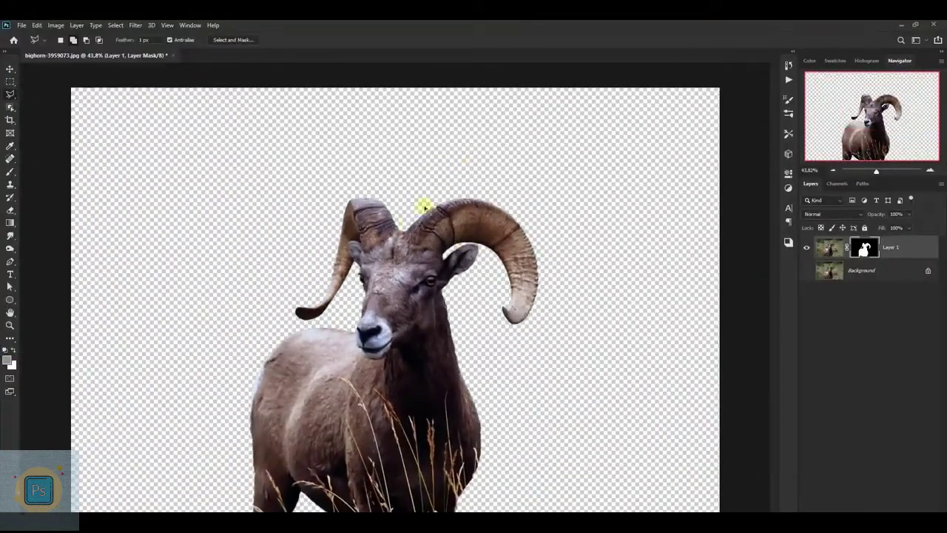
key("ctrl+0")
key("ctrl+2")
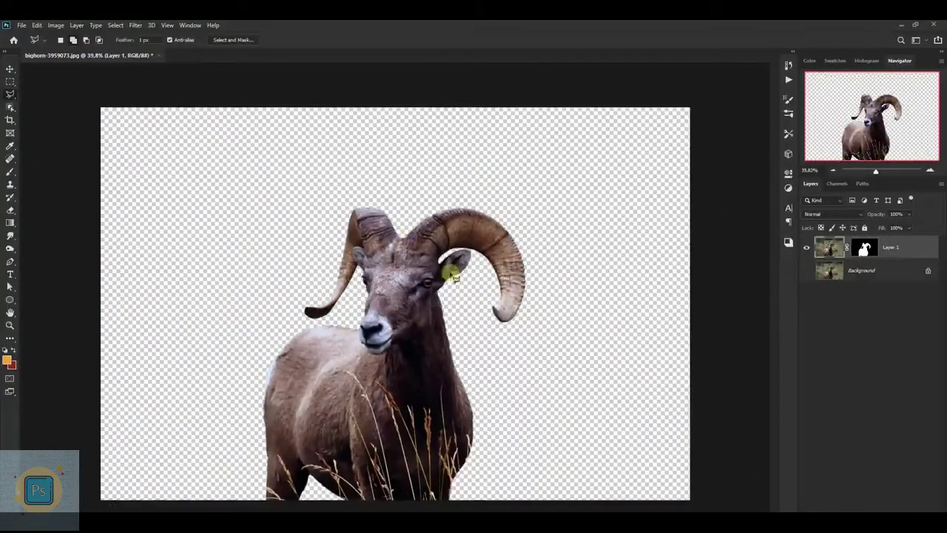
scroll(453, 275, "up", 5)
scroll(421, 242, "down", 1)
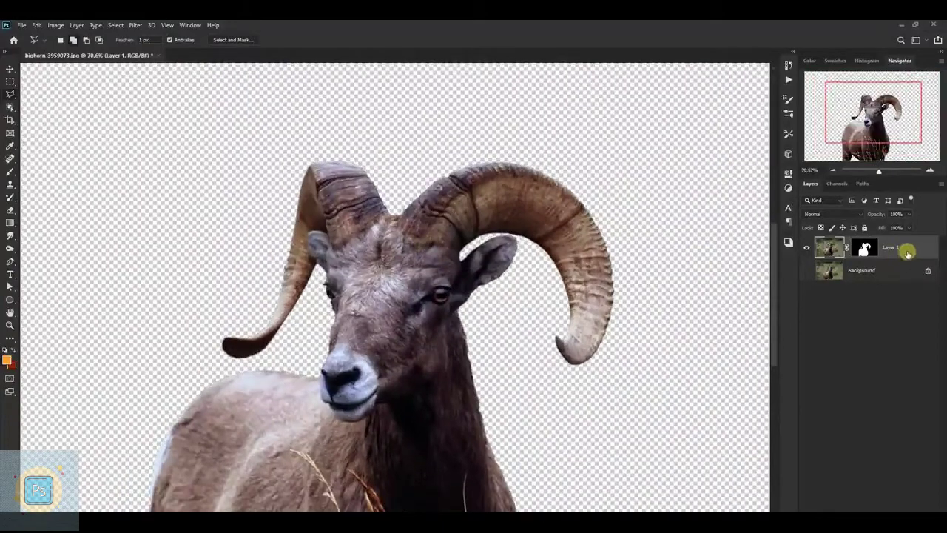
- Duplicate the masked ram layer and apply the mask permanently on the copy
key("ctrl+j")
left_click(862, 247)
right_click(862, 248)
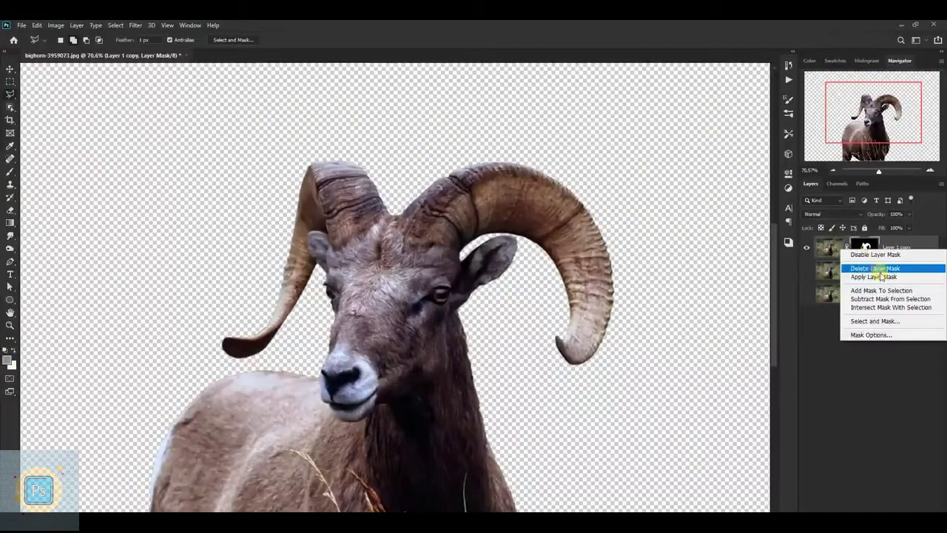
left_click(873, 276)
- Lasso the horns and copy them onto a new Layer 2
scroll(466, 244, "up", 1)
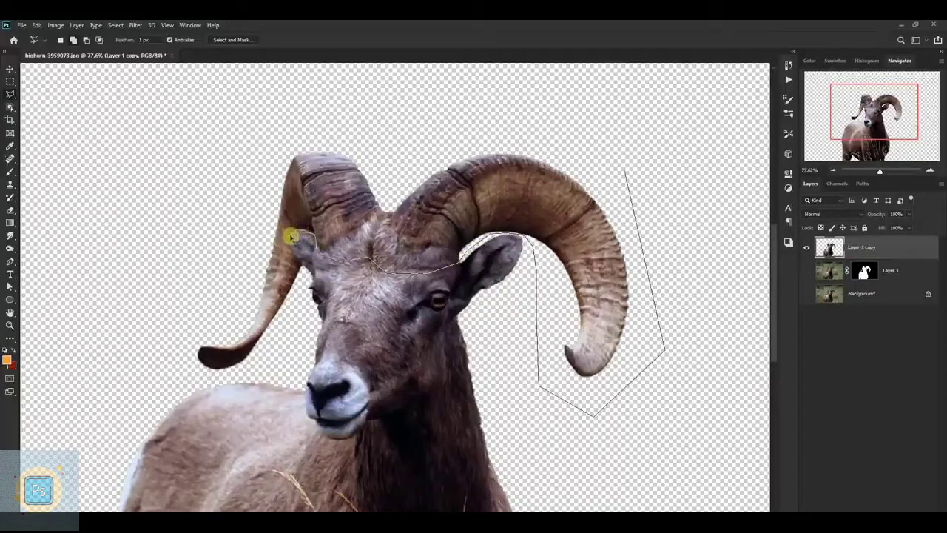
left_click(590, 127)
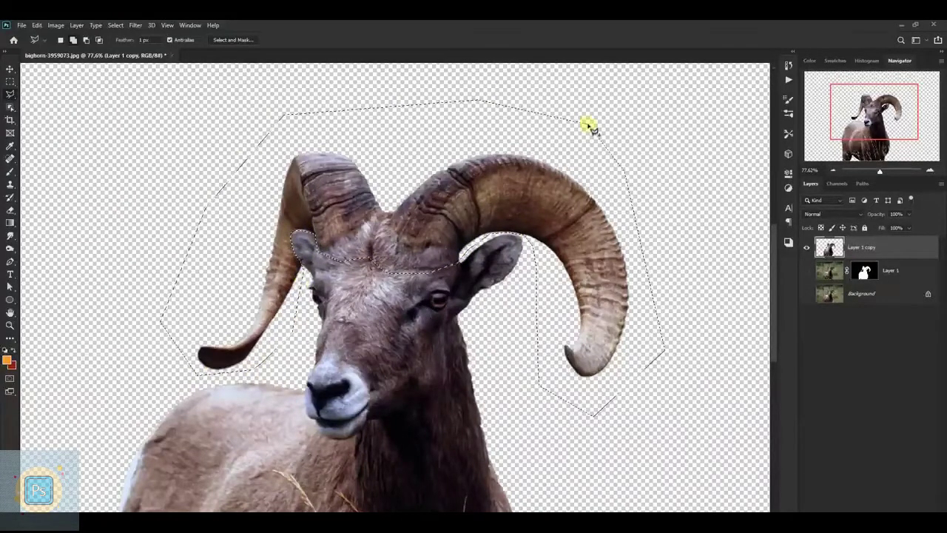
right_click(465, 200)
left_click(520, 275)
- Delete Layer 1 copy and show the masked ram Layer 1 again
left_click(808, 271)
left_click(852, 269)
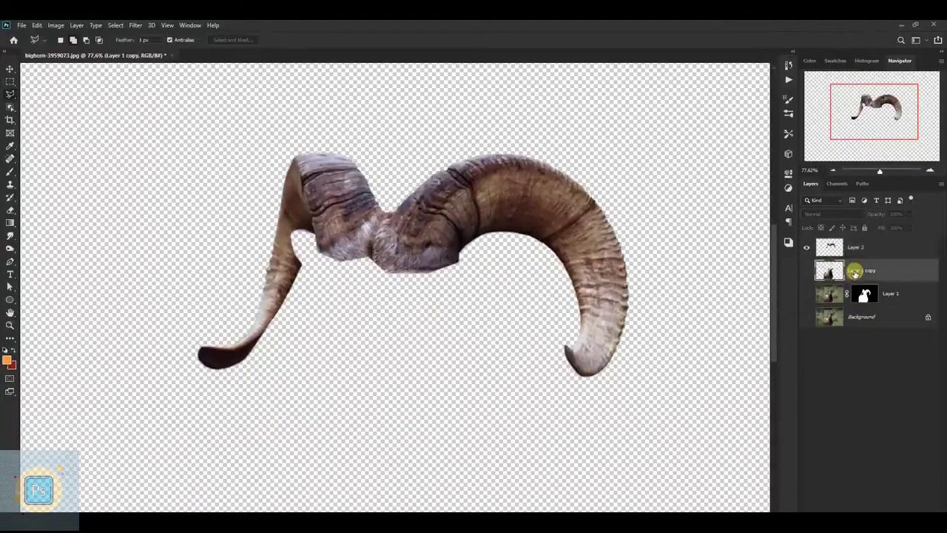
key("Delete")
left_click(807, 272)
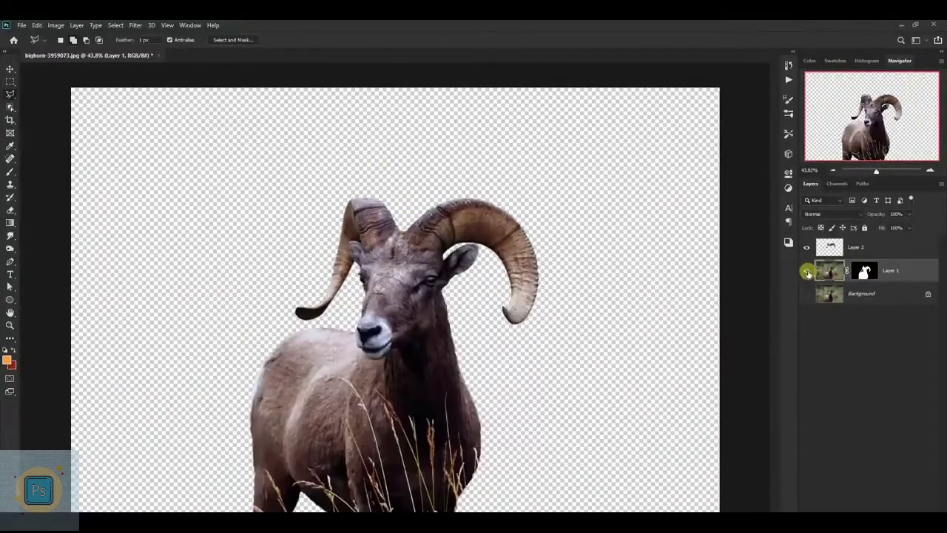
left_click(863, 366)
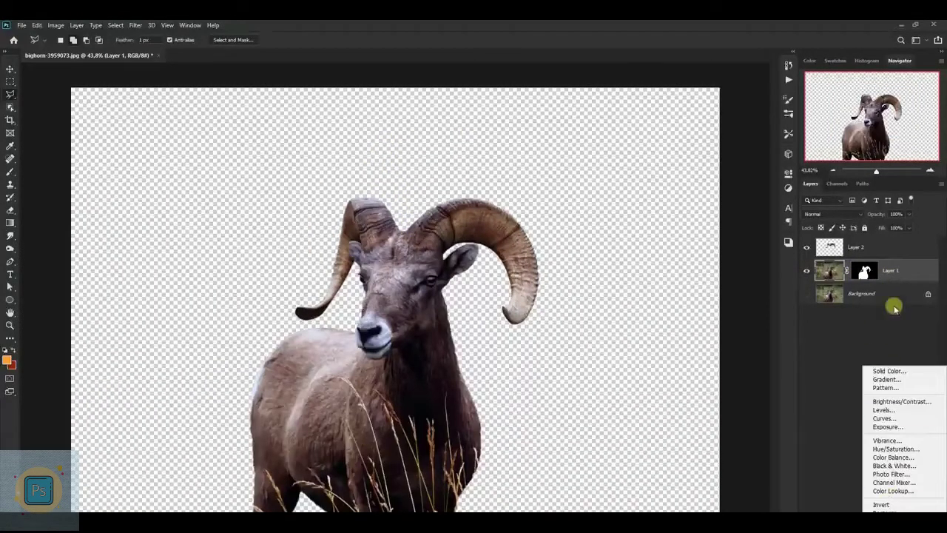
- Show the Background and darken it with a Levels adjustment lowering output white
left_click(900, 279)
left_click(870, 293)
left_click(807, 294)
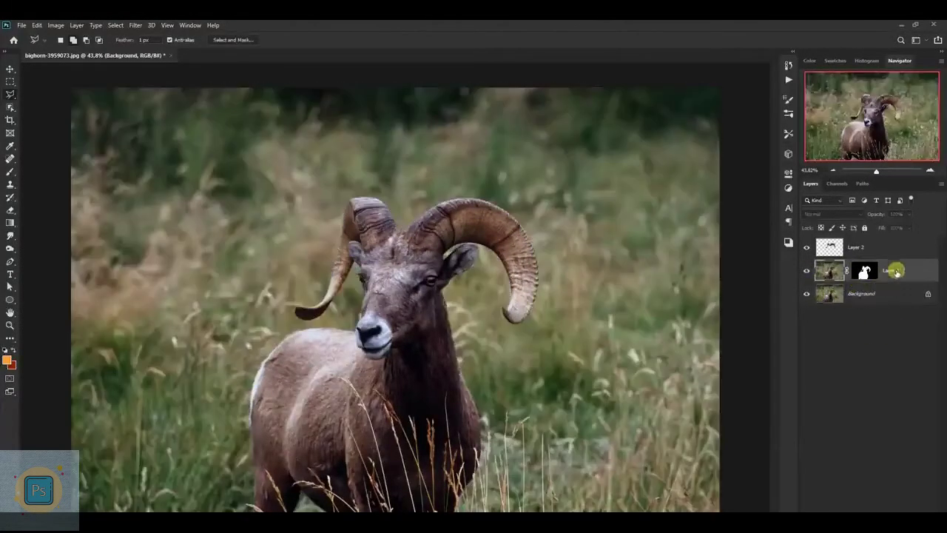
left_click(863, 367)
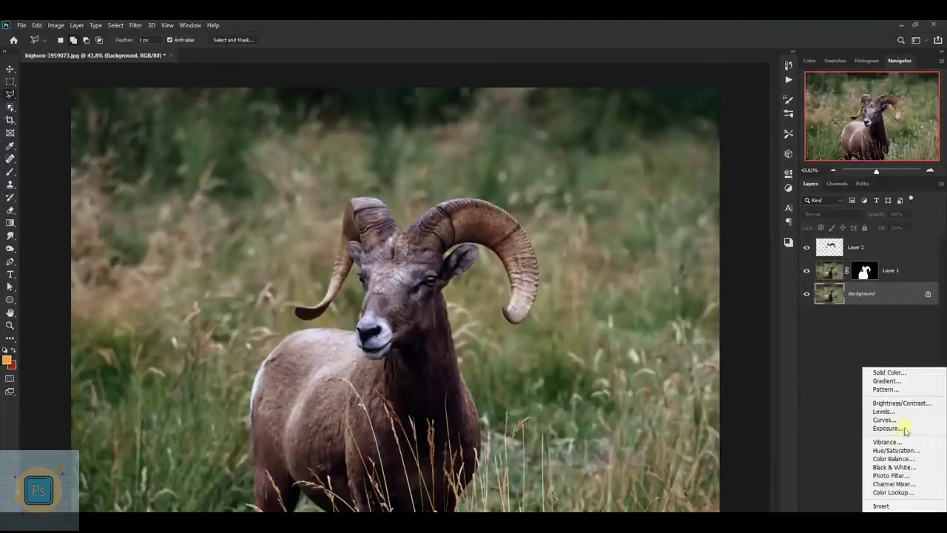
left_click(907, 410)
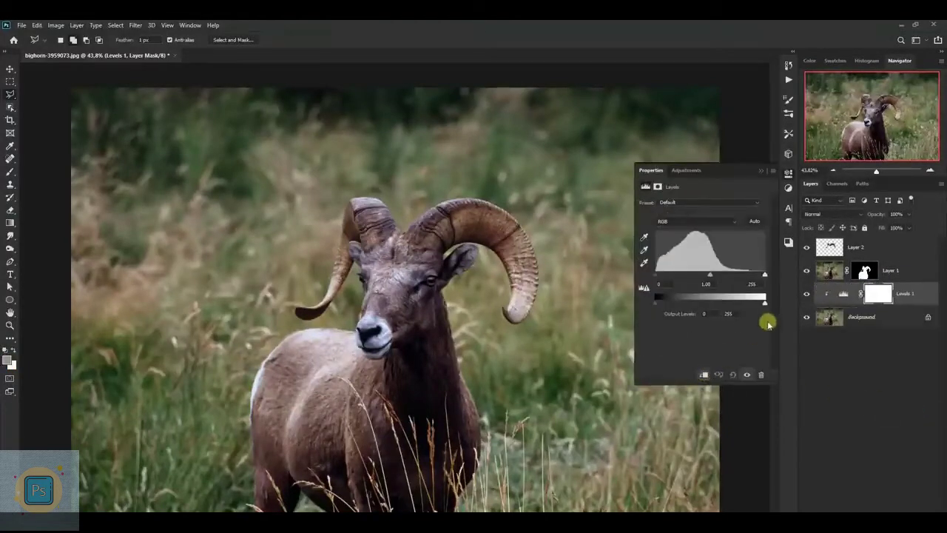
left_click_drag(765, 302, 713, 303)
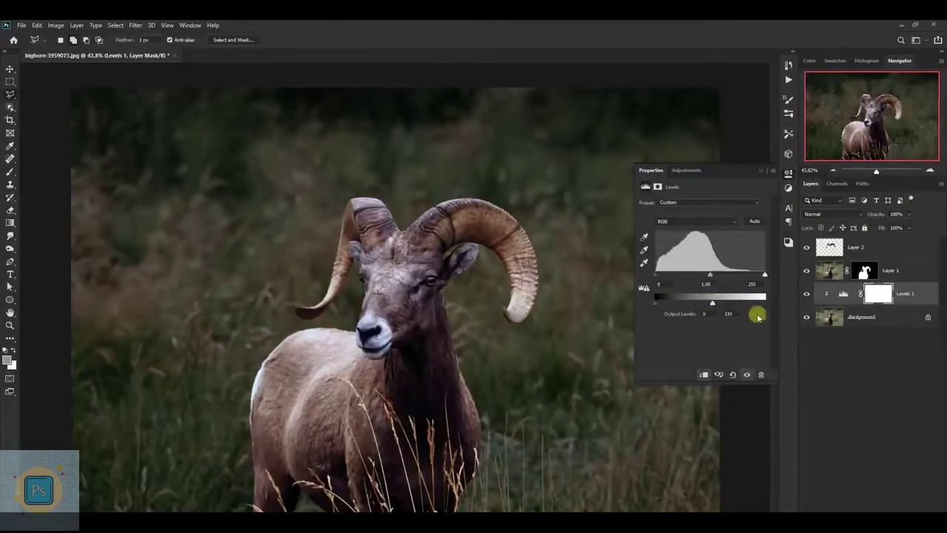
- Add a clipped HorrorBlue.3DL Color Lookup over the background at 55% opacity
left_click(863, 365)
left_click(916, 494)
left_click(719, 205)
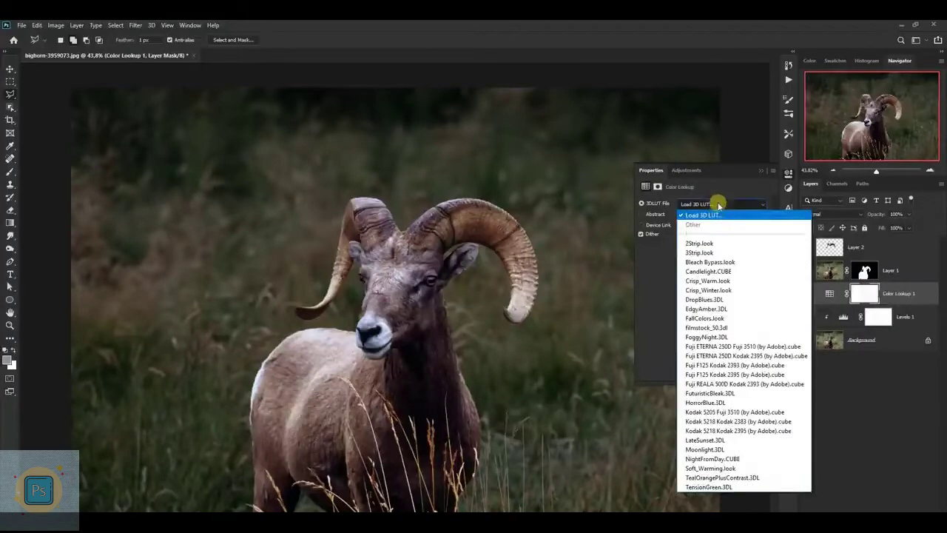
left_click(724, 402)
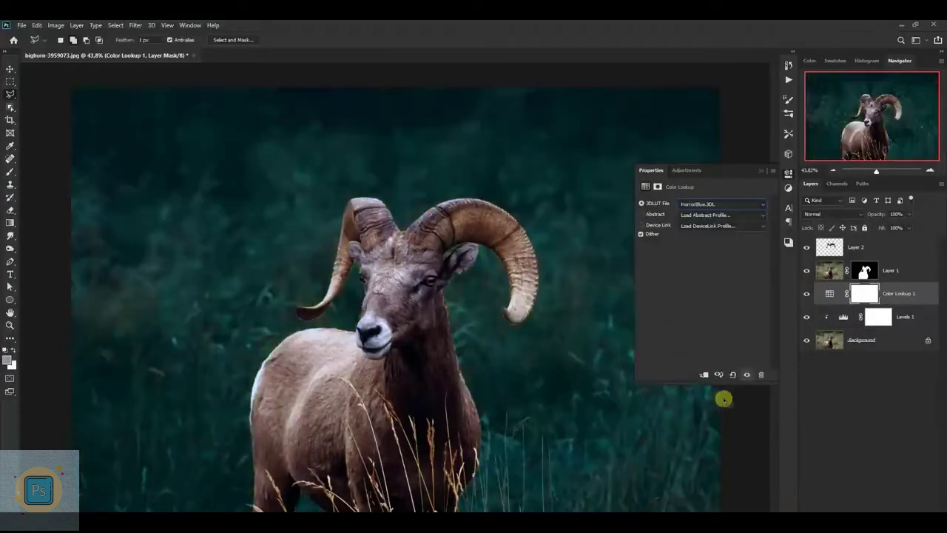
left_click(760, 175)
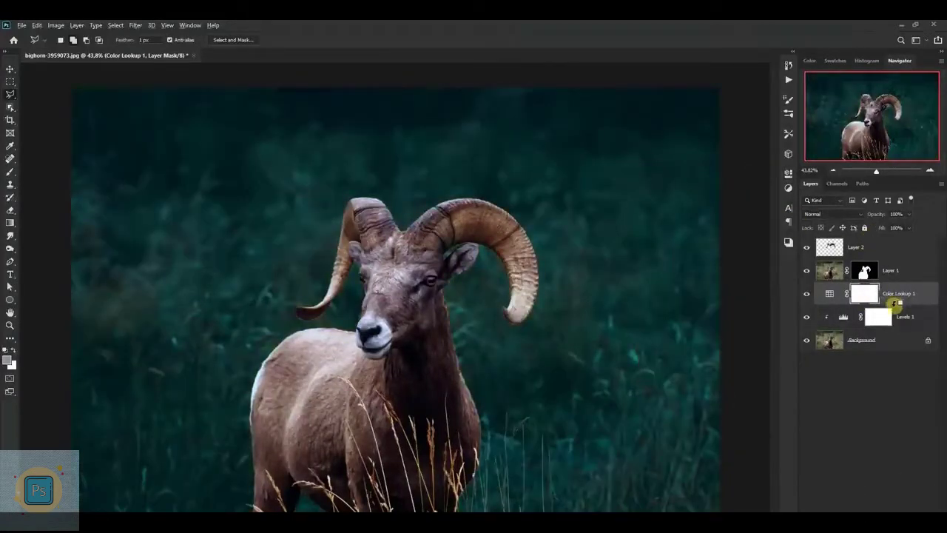
left_click(895, 303, "alt")
left_click_drag(871, 214, 860, 216)
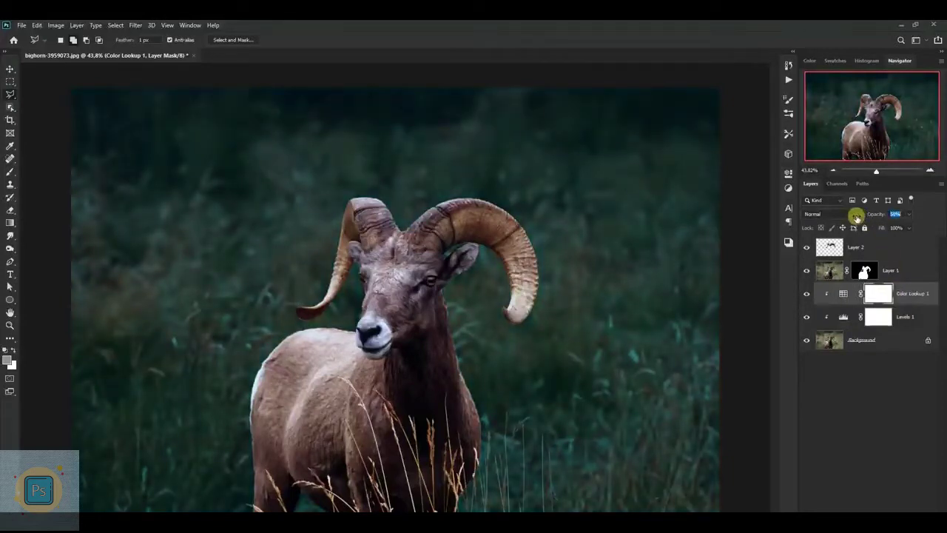
left_click(864, 518)
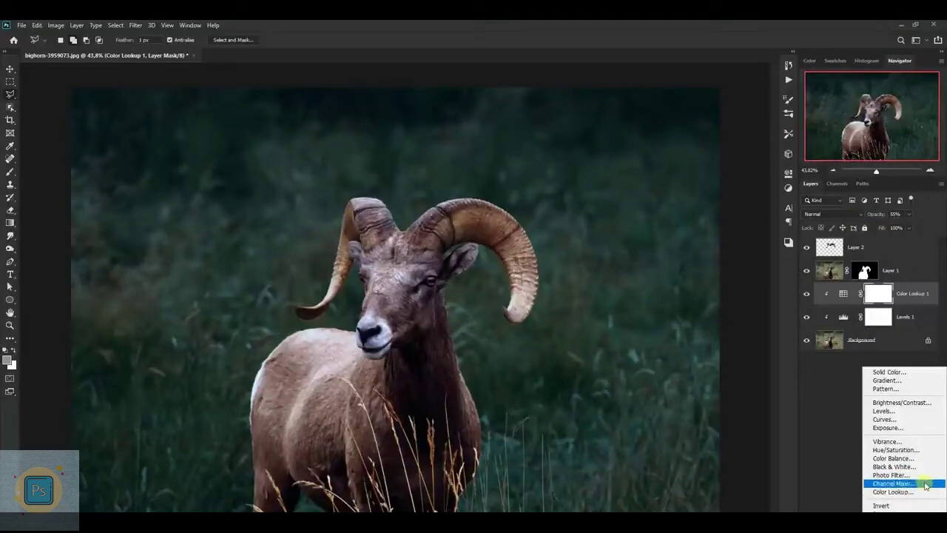
- Add a Channel Mixer with Red output Red -35, Green +200, Blue -124
left_click(925, 483)
left_click_drag(704, 268, 777, 270)
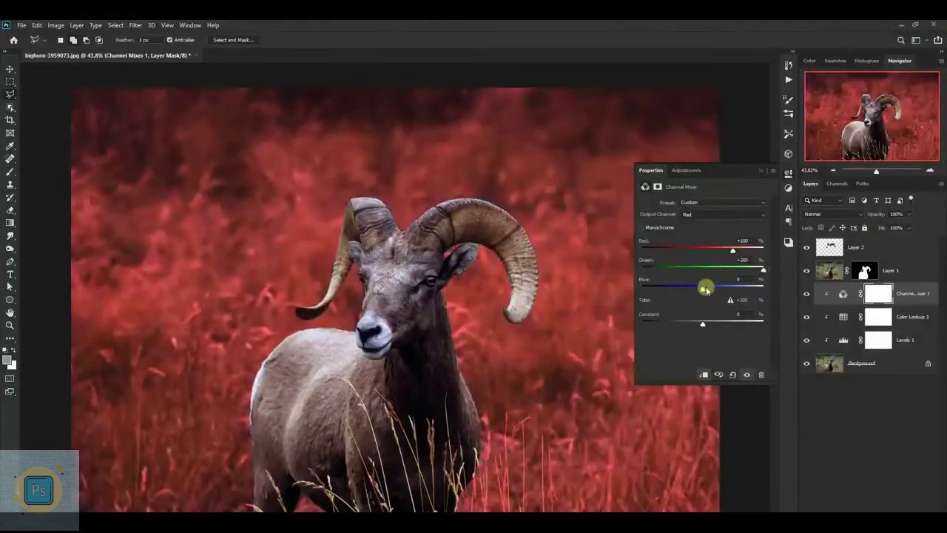
left_click_drag(703, 289, 666, 290)
left_click_drag(709, 251, 694, 255)
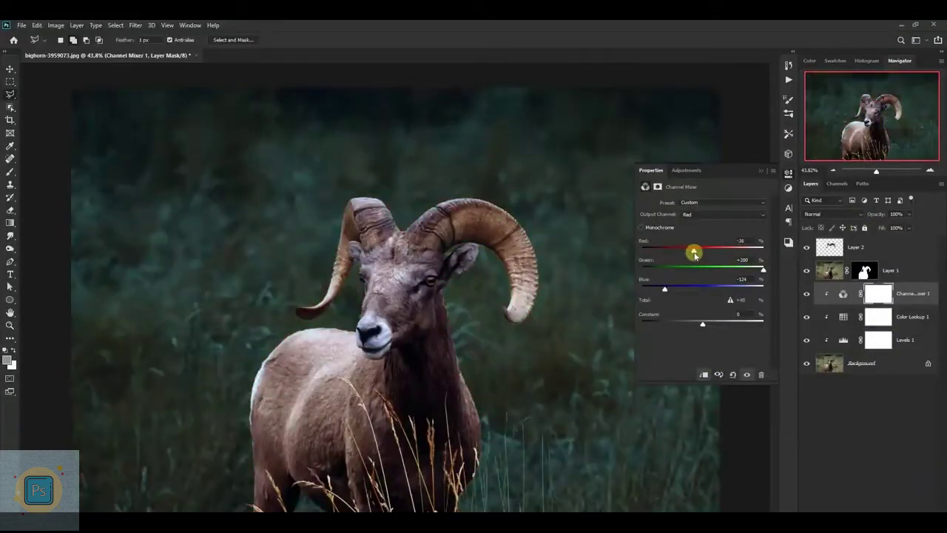
- Compare the image with Channel Mixer 1 hidden and shown, keeping it on
left_click(808, 294)
left_click(807, 294)
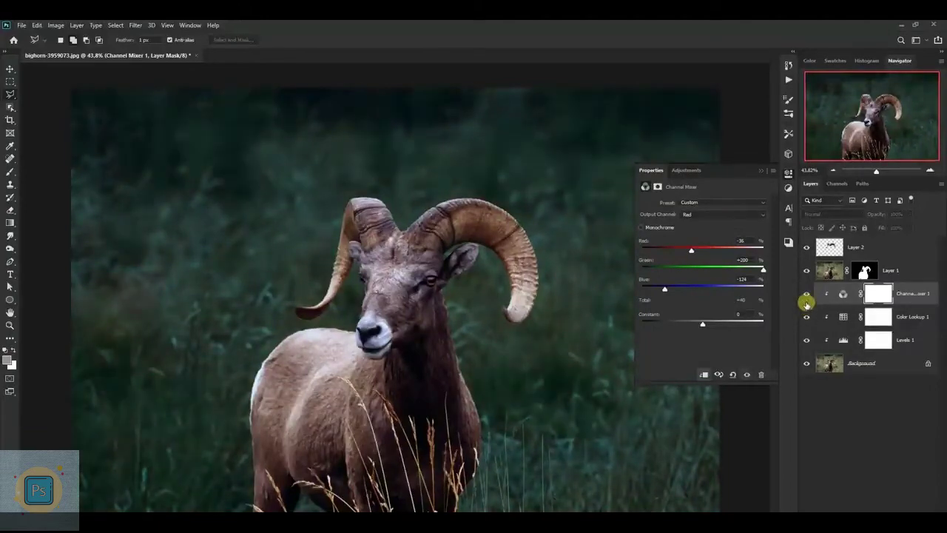
left_click(767, 181)
scroll(524, 292, "down", 3)
scroll(412, 302, "up", 2)
scroll(414, 303, "up", 2)
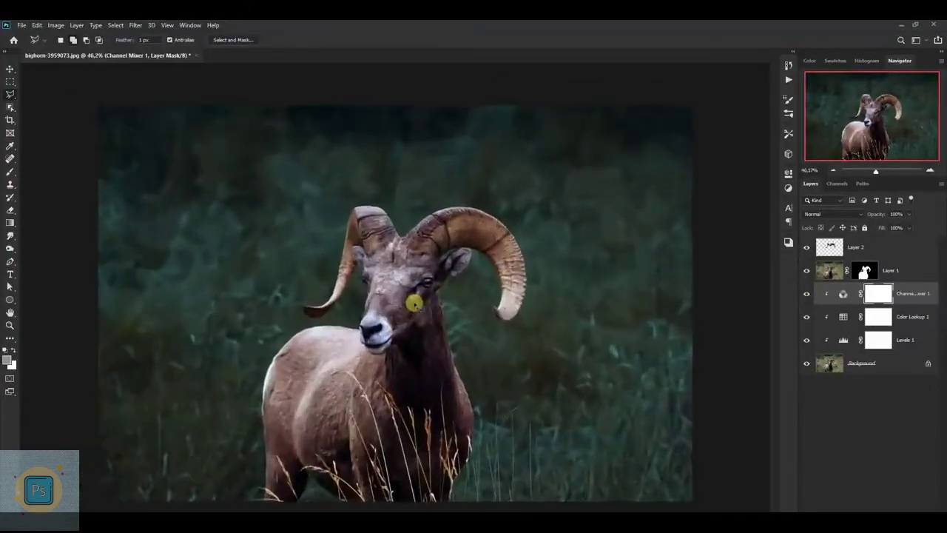
- Add a Levels adjustment above Layer 1 with lowered output white to darken the ram
left_click(897, 272)
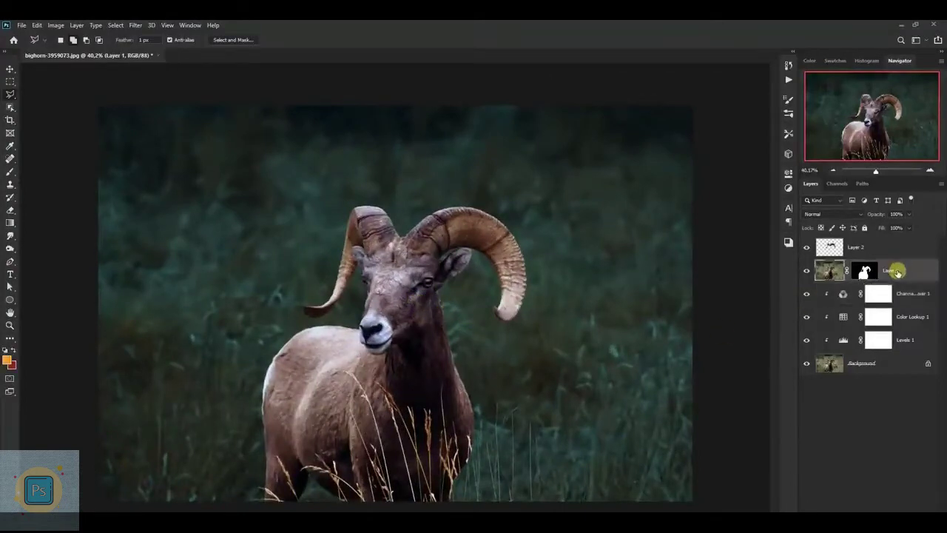
left_click(884, 509)
left_click(899, 416)
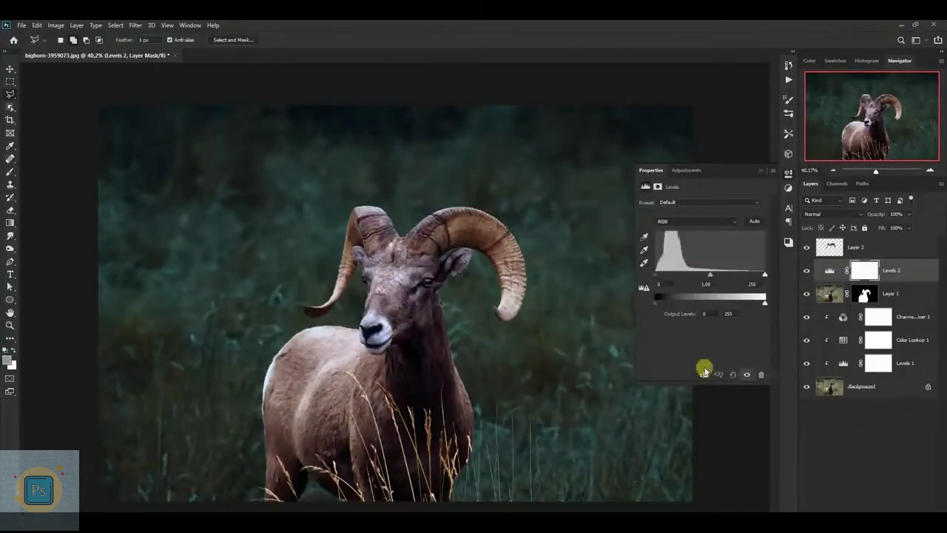
mouse_move(763, 297)
left_mouse_down()
mouse_move(696, 303)
mouse_move(705, 303)
left_mouse_up()
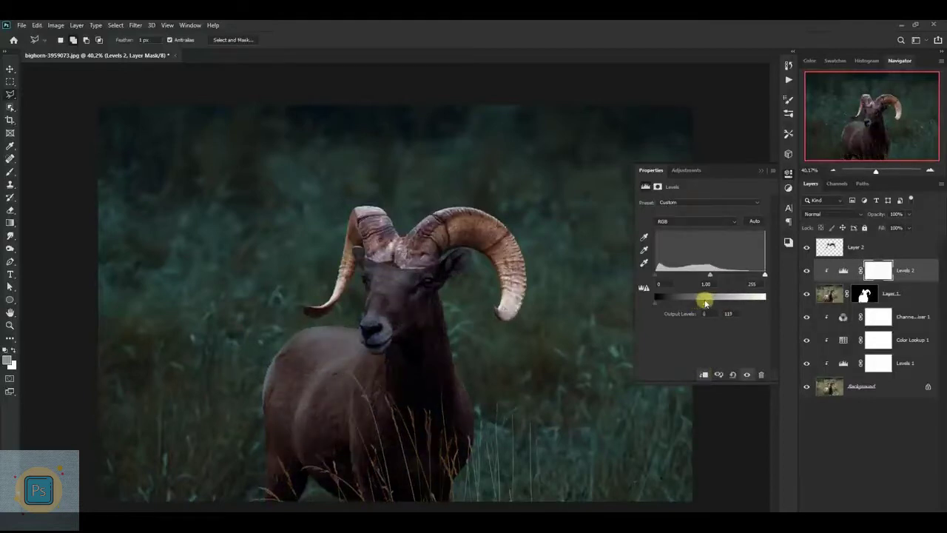
scroll(468, 288, "down", 3)
scroll(468, 308, "up", 1)
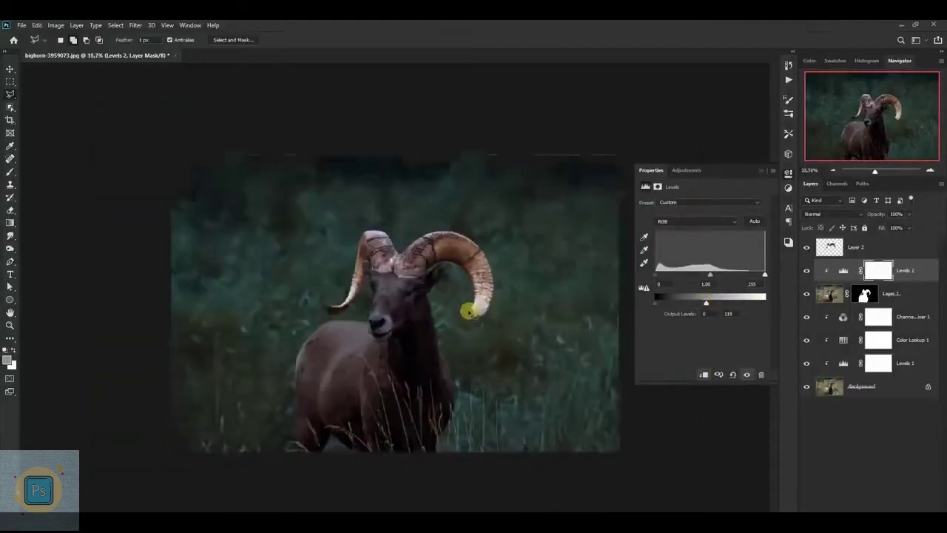
scroll(469, 310, "up", 3)
scroll(469, 311, "down", 1)
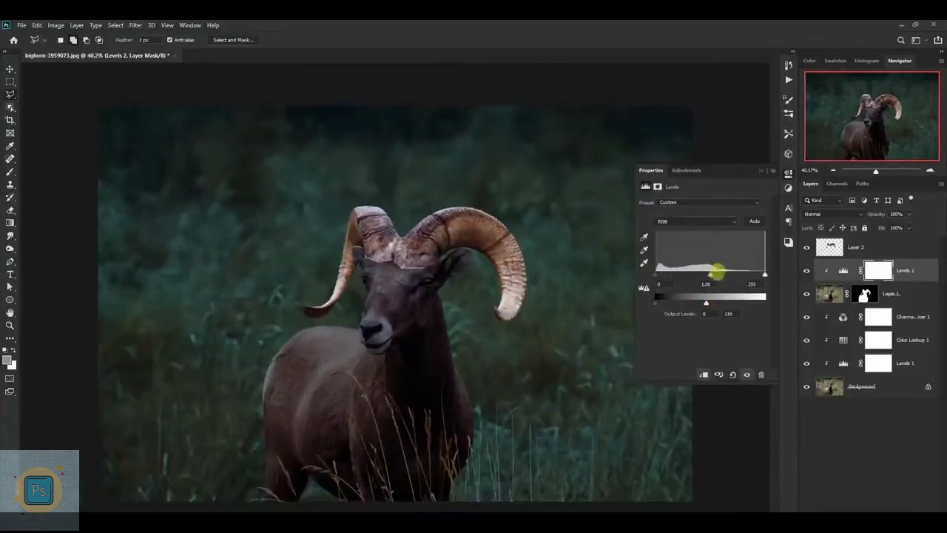
left_click(761, 170)
- Paint the Levels 2 mask with a soft low-opacity brush over the ram's face, neck and forehead
key("ctrl+0")
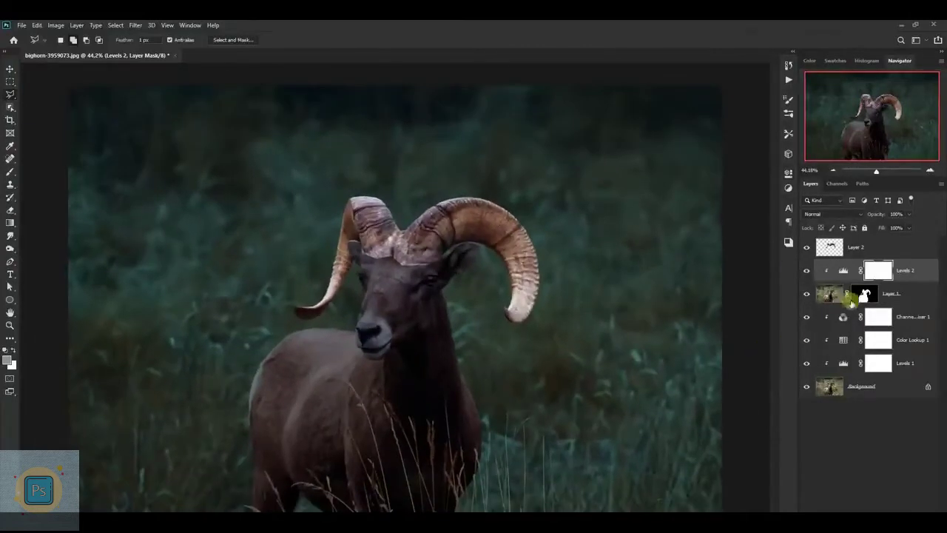
left_click(12, 172)
left_click(26, 172)
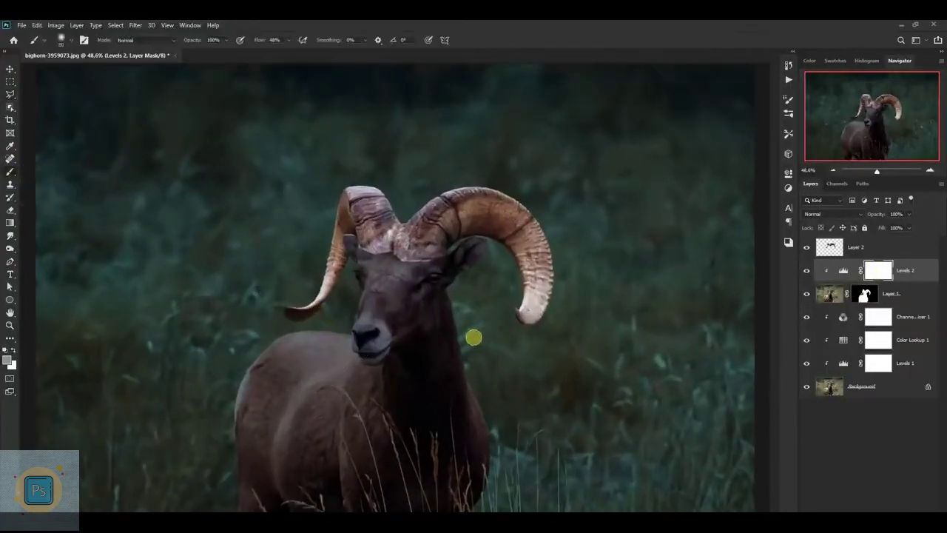
scroll(470, 335, "up", 2)
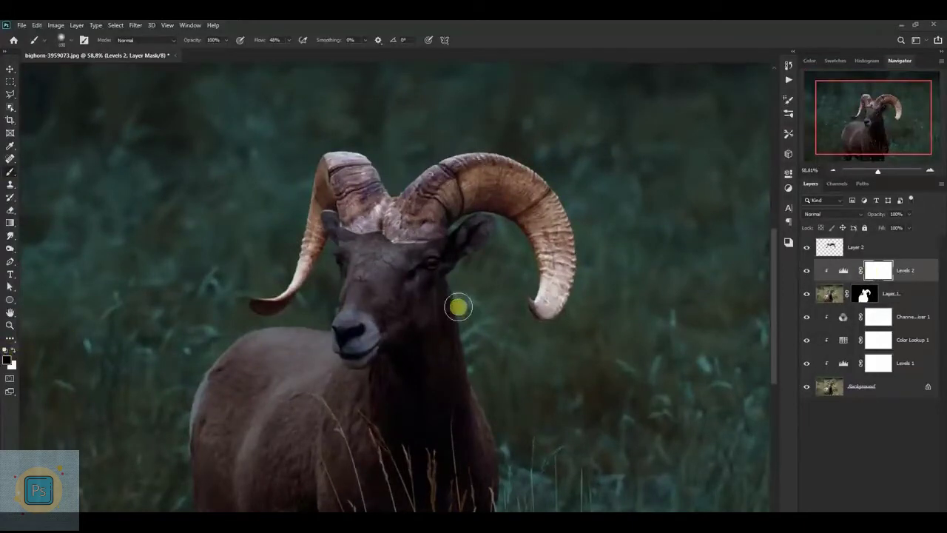
left_click_drag(458, 307, 467, 318)
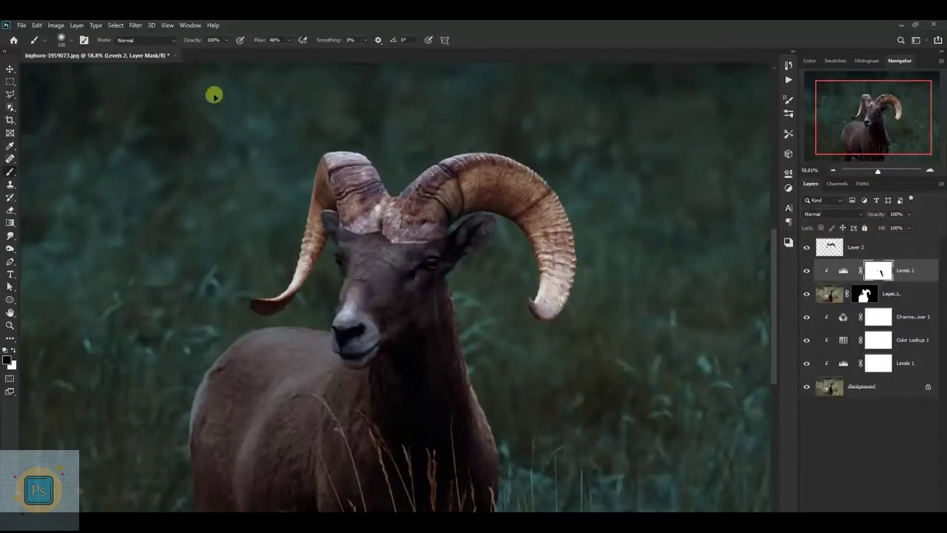
left_click_drag(190, 40, 177, 42)
mouse_move(345, 322)
left_mouse_down()
mouse_move(348, 277)
mouse_move(333, 273)
left_mouse_up()
mouse_move(387, 255)
left_mouse_down()
mouse_move(469, 266)
mouse_move(387, 330)
mouse_move(454, 343)
mouse_move(510, 449)
mouse_move(298, 374)
mouse_move(313, 333)
left_mouse_up()
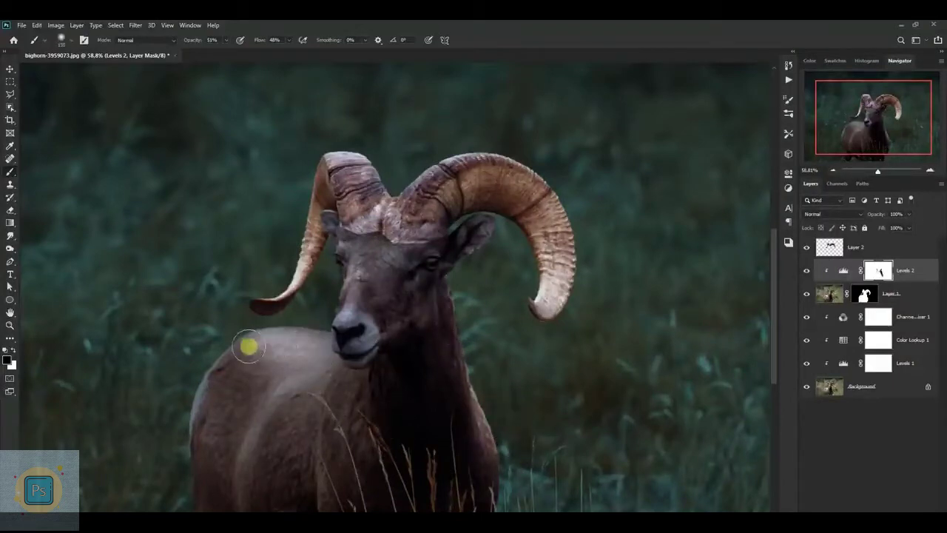
- Add a Color Balance adjustment above Levels 2
scroll(353, 326, "down", 2)
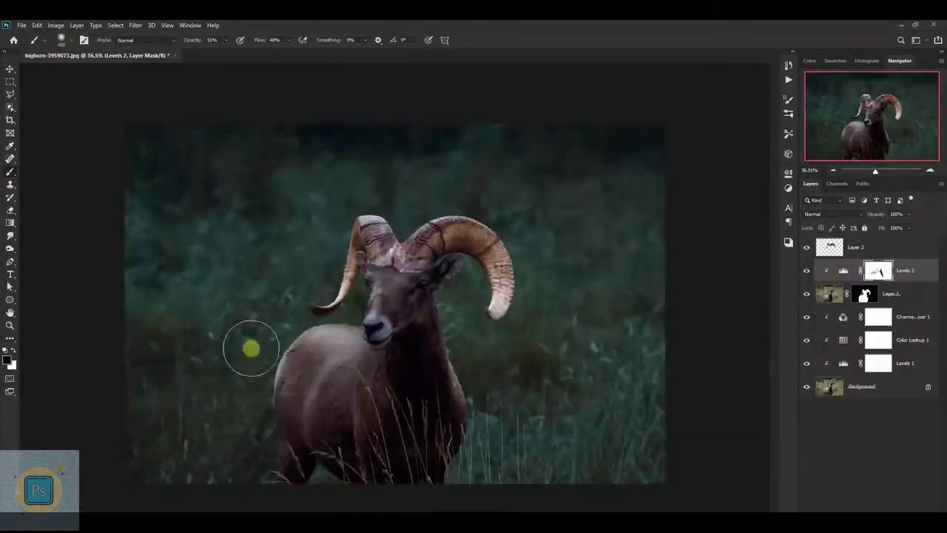
scroll(442, 361, "down", 1)
scroll(443, 360, "up", 2)
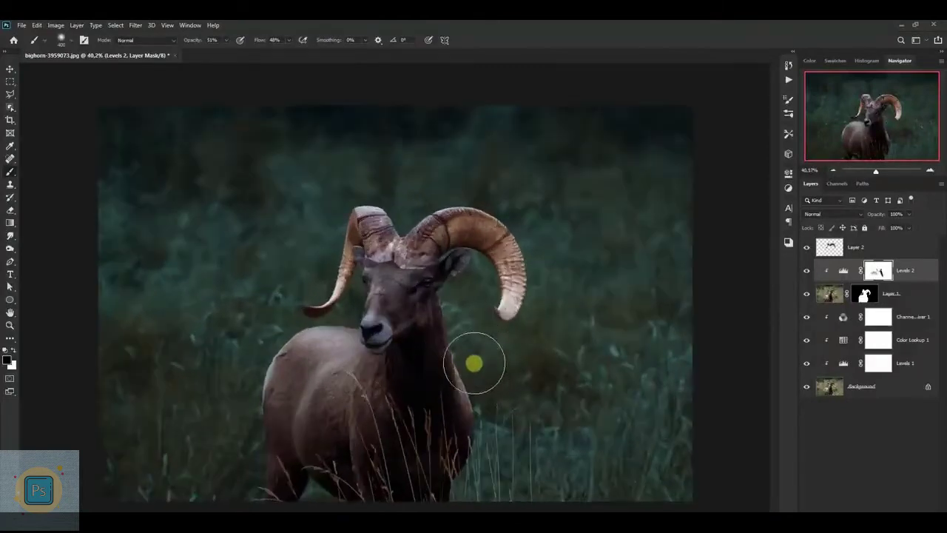
scroll(458, 368, "down", 1)
scroll(441, 371, "up", 1)
scroll(442, 370, "up", 1)
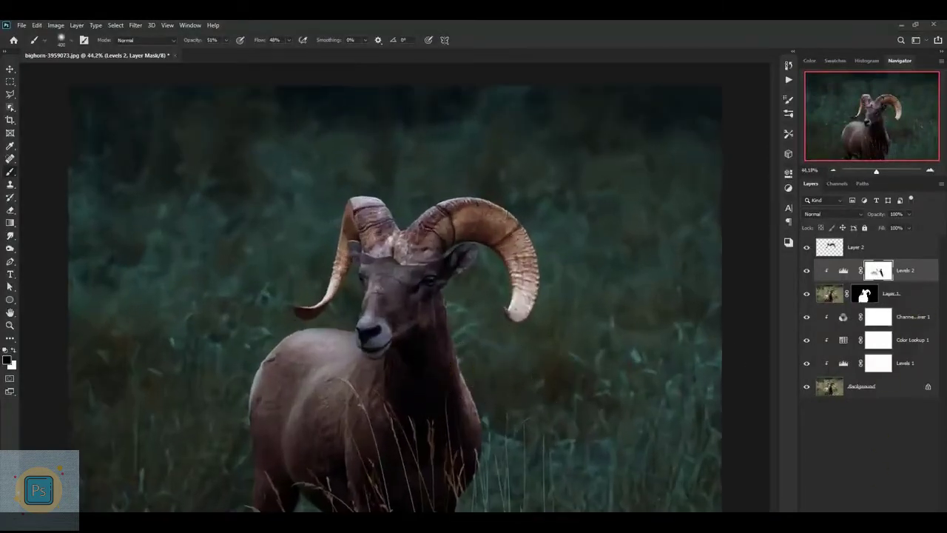
left_click(876, 520)
left_click(888, 448)
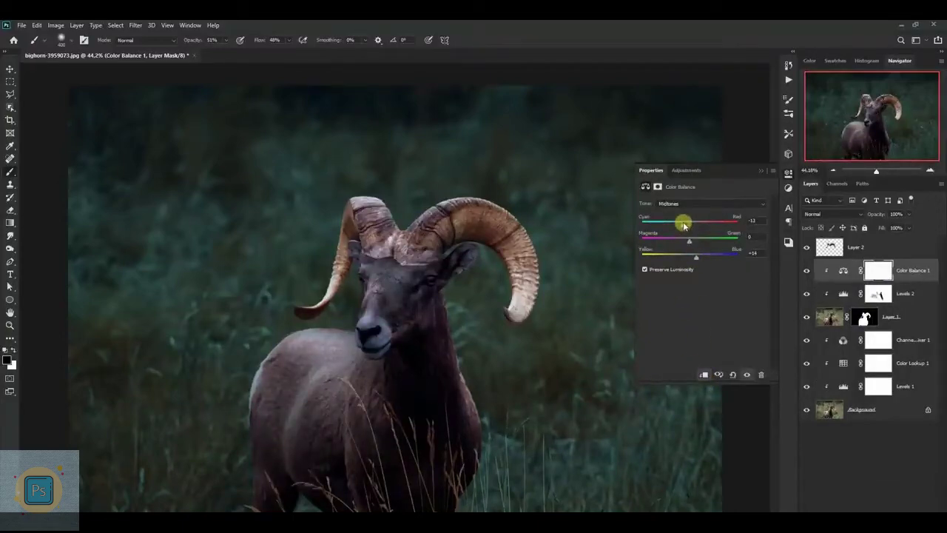
- Set Color Balance midtones to Cyan-Red -13 and Yellow-Blue +14
scroll(433, 375, "down", 5)
scroll(473, 373, "up", 5)
scroll(474, 368, "down", 1)
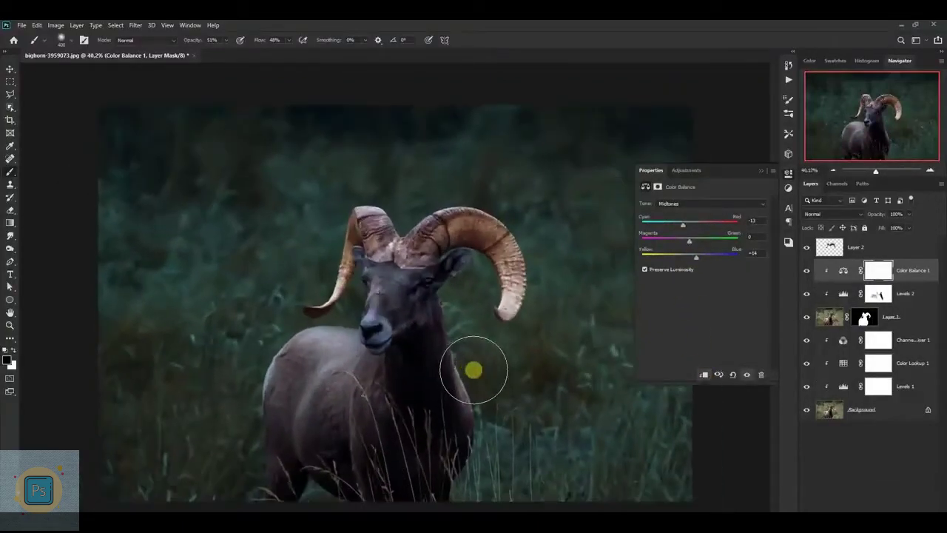
left_click(761, 170)
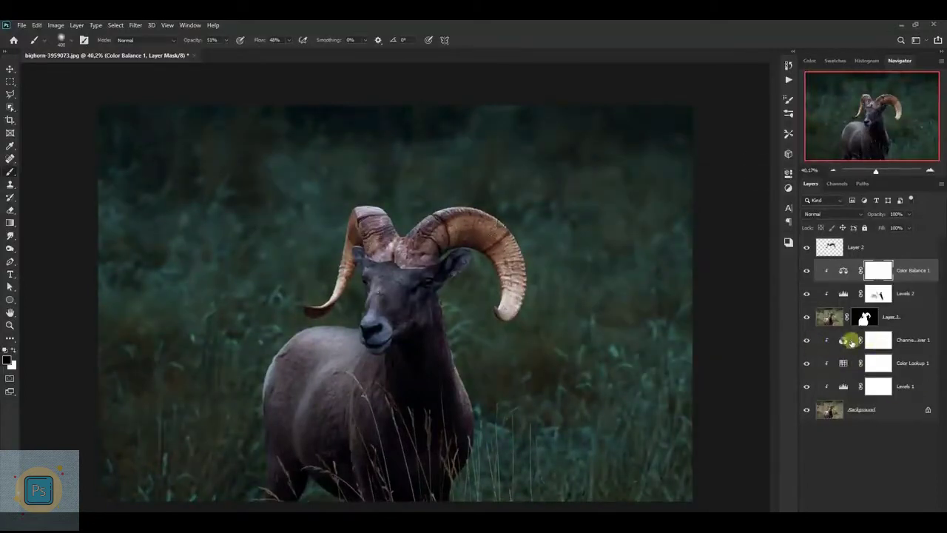
- Brush the Channel Mixer 1, Color Lookup 1 and Levels 1 masks over the lower grass with a large soft brush
left_click(851, 340)
scroll(475, 461, "down", 1)
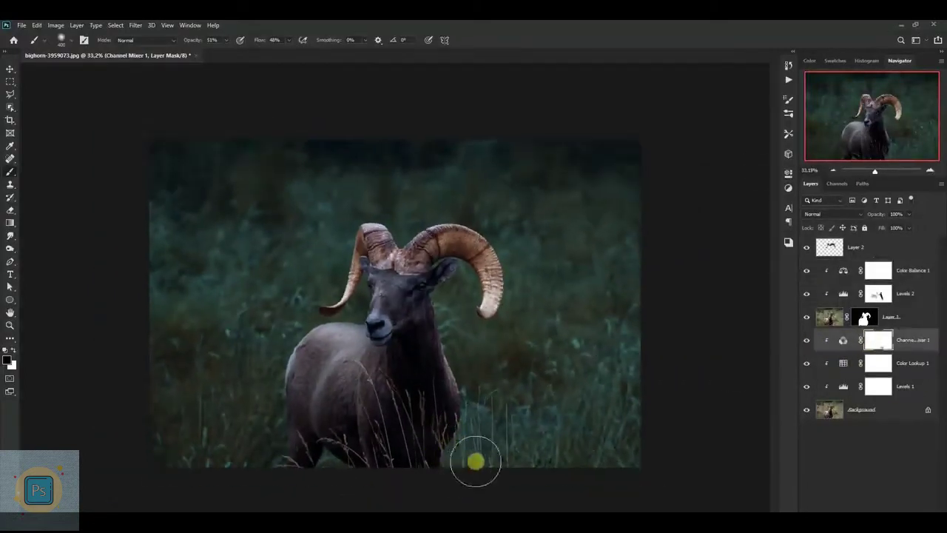
key("alt+bracketleft")
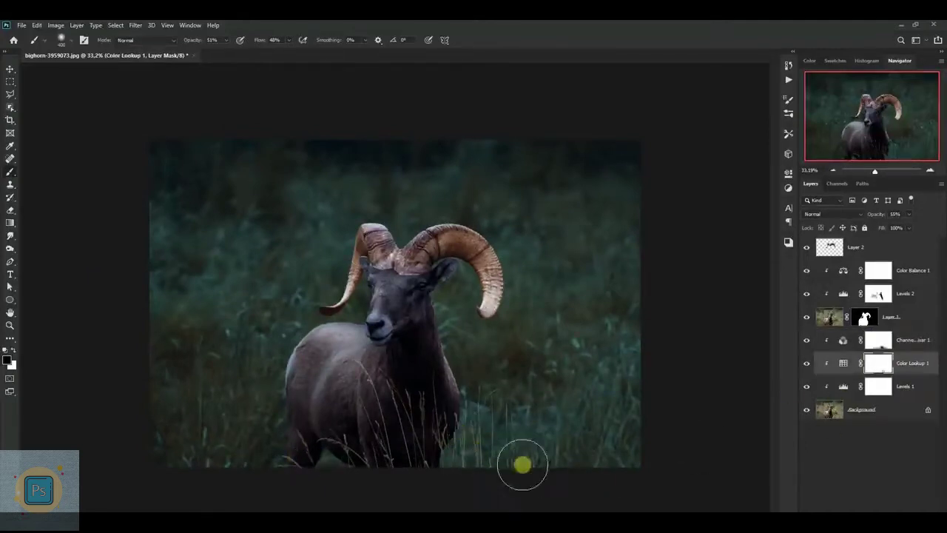
key("bracketright")
key("bracketright")
key("bracketright")
key("bracketright")
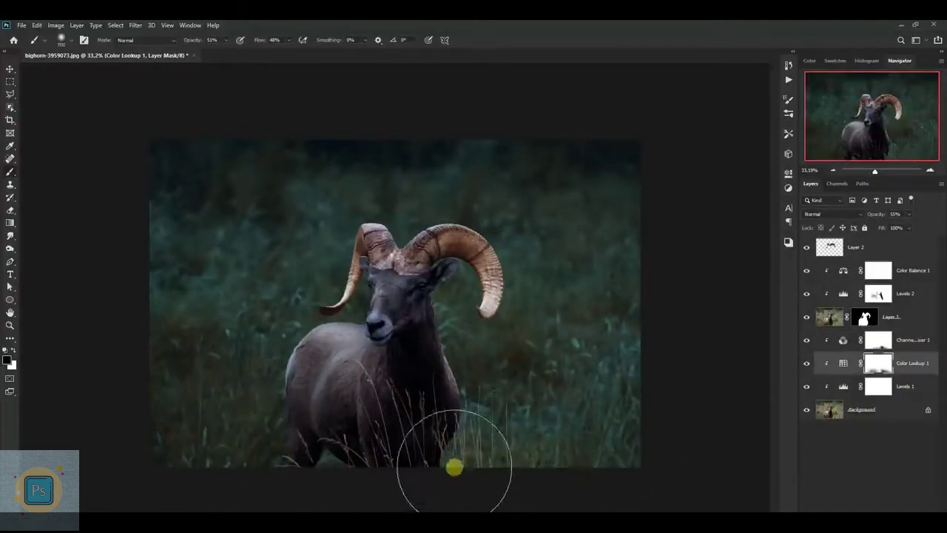
scroll(444, 470, "up", 1)
key("alt+bracketleft")
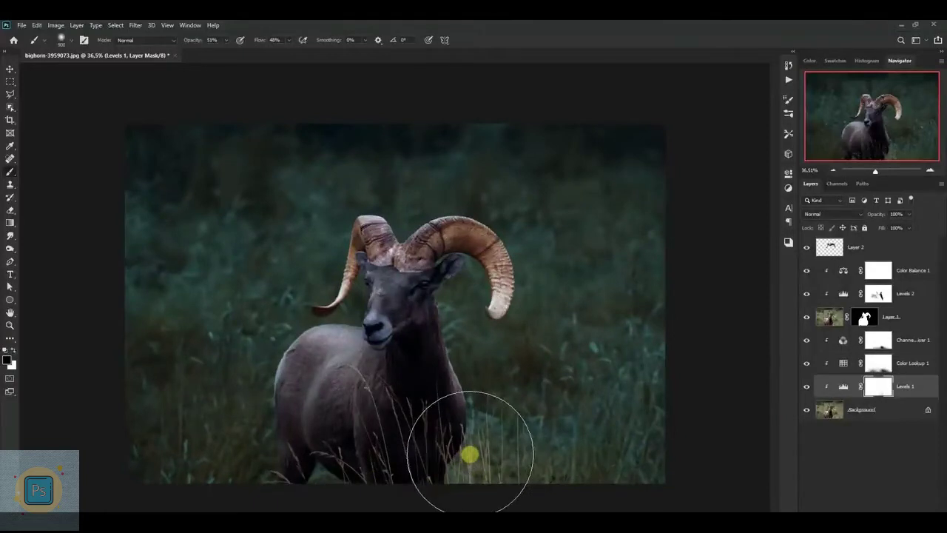
scroll(518, 437, "down", 1)
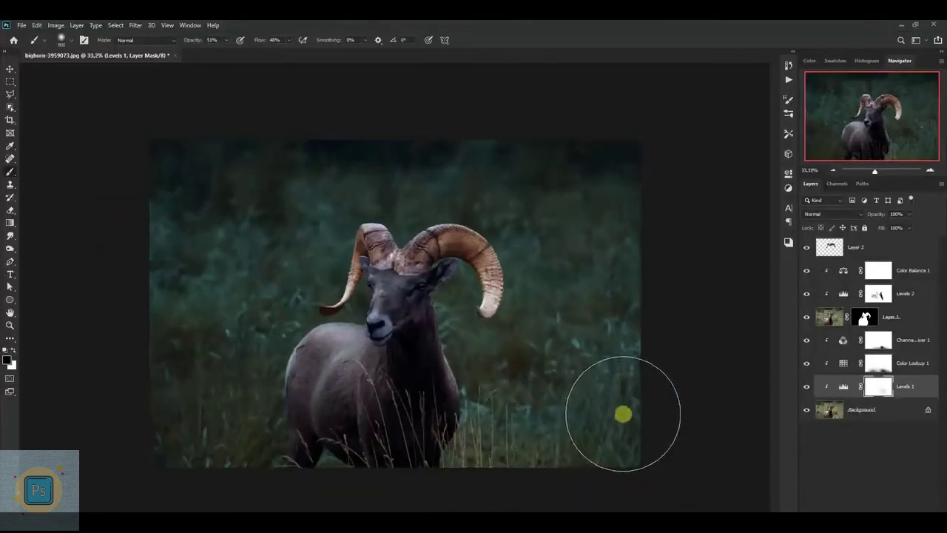
scroll(623, 415, "up", 2)
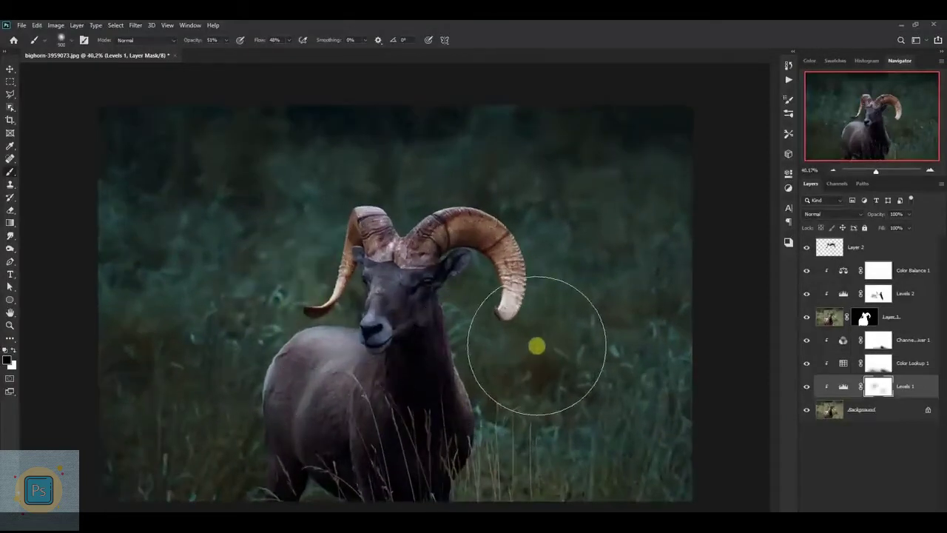
scroll(556, 323, "down", 6)
scroll(571, 321, "up", 6)
scroll(571, 322, "up", 1)
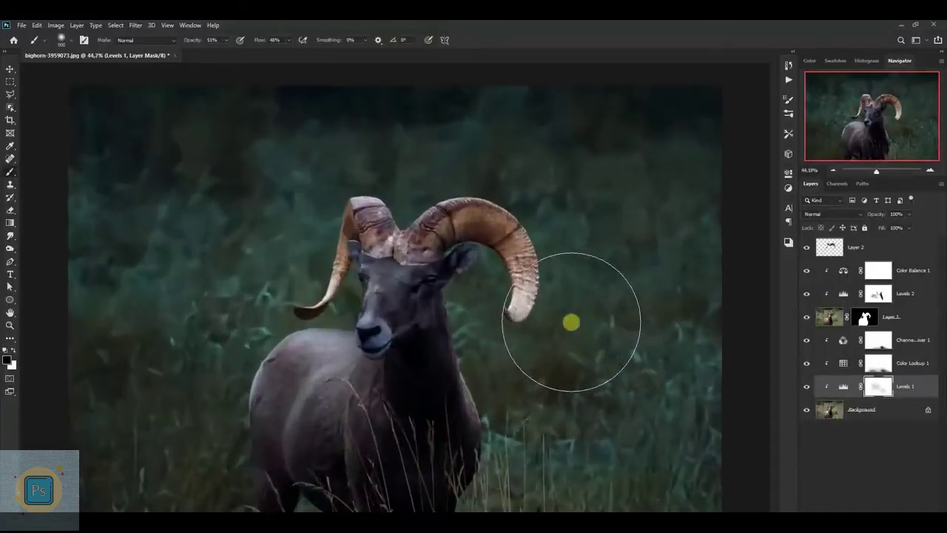
scroll(572, 322, "down", 3)
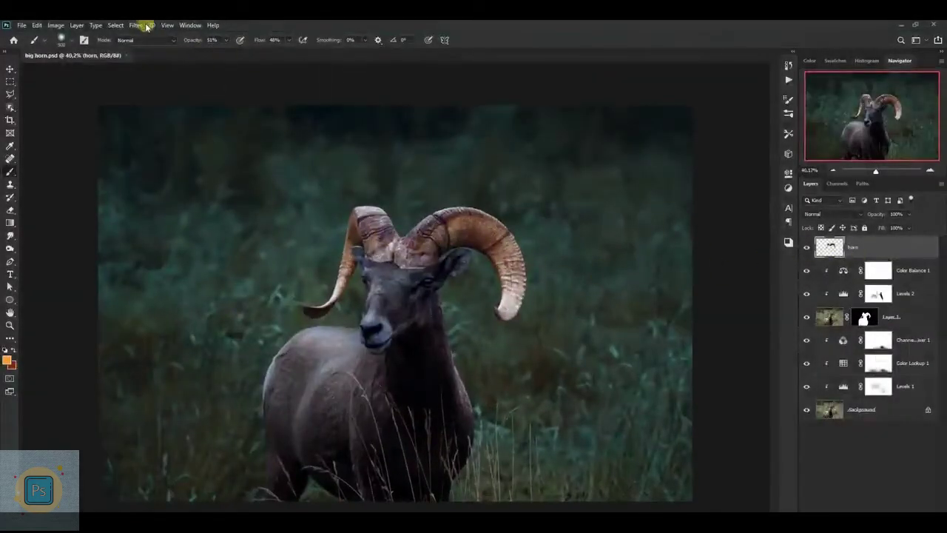
- Run Camera Raw on the horn layer: shadows adjusted, whites and highlights -100, clarity raised
left_click(139, 25)
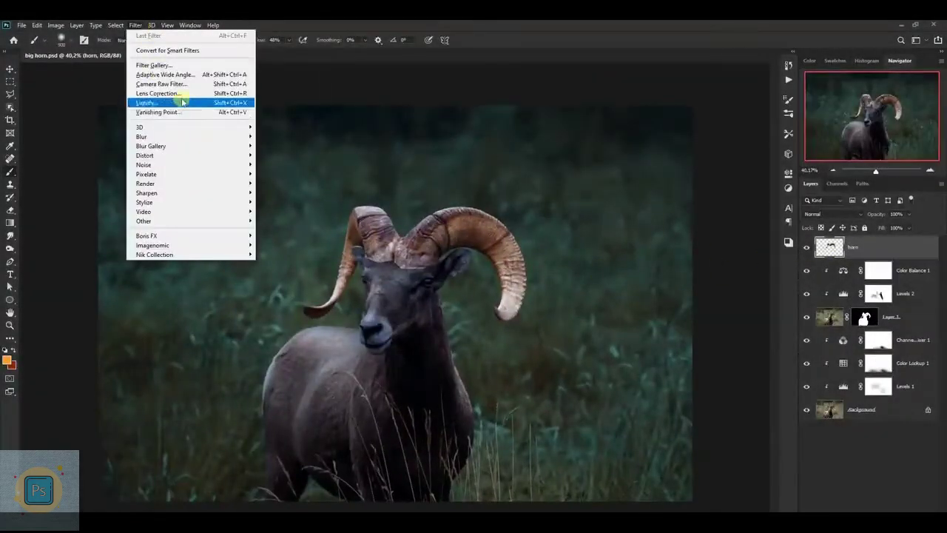
left_click(197, 84)
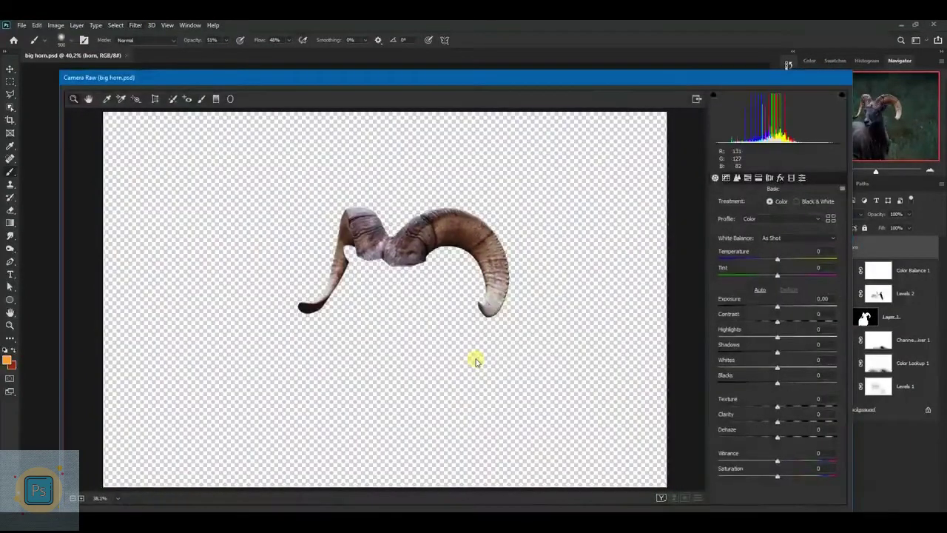
mouse_move(777, 352)
left_mouse_down()
mouse_move(720, 353)
mouse_move(818, 353)
mouse_move(716, 368)
mouse_move(798, 383)
left_mouse_up()
mouse_move(777, 337)
left_mouse_down()
mouse_move(755, 339)
mouse_move(807, 323)
mouse_move(783, 310)
left_mouse_up()
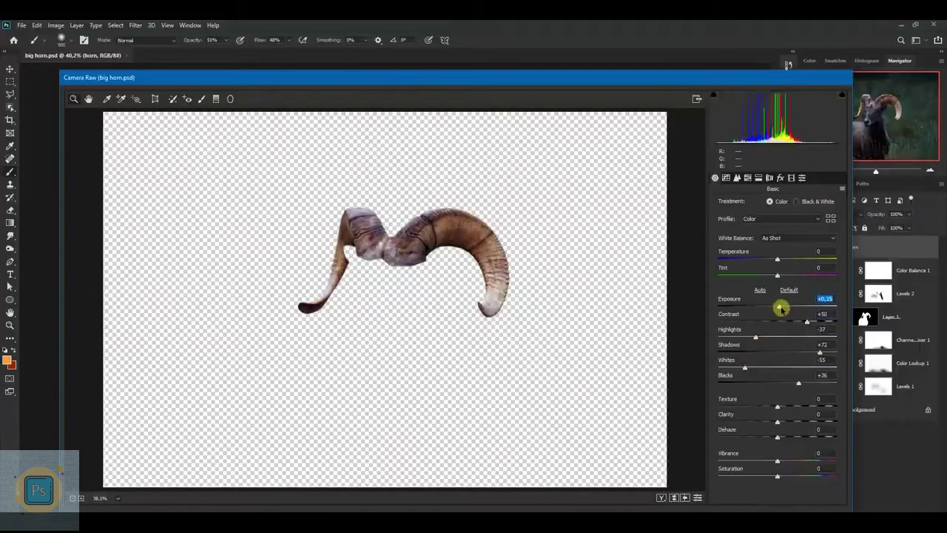
left_click_drag(741, 368, 697, 365)
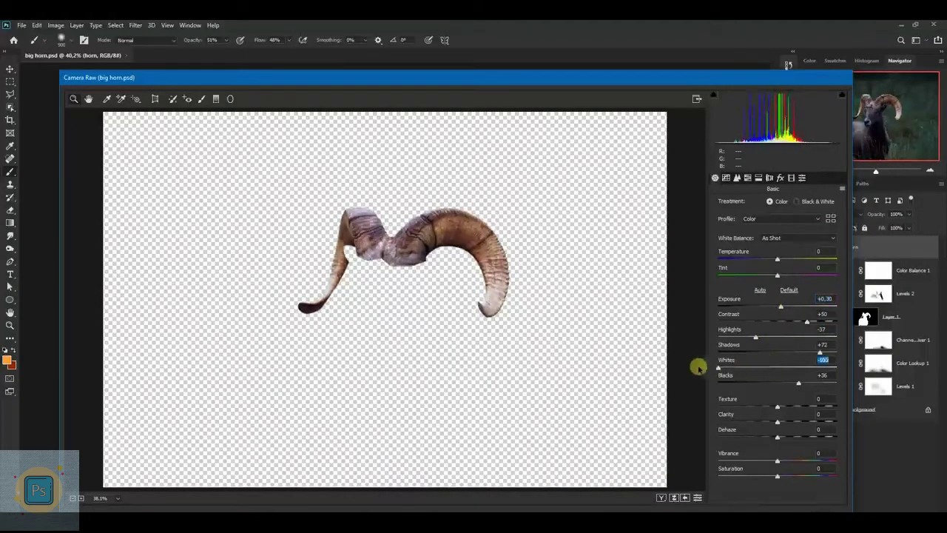
left_click_drag(754, 337, 705, 338)
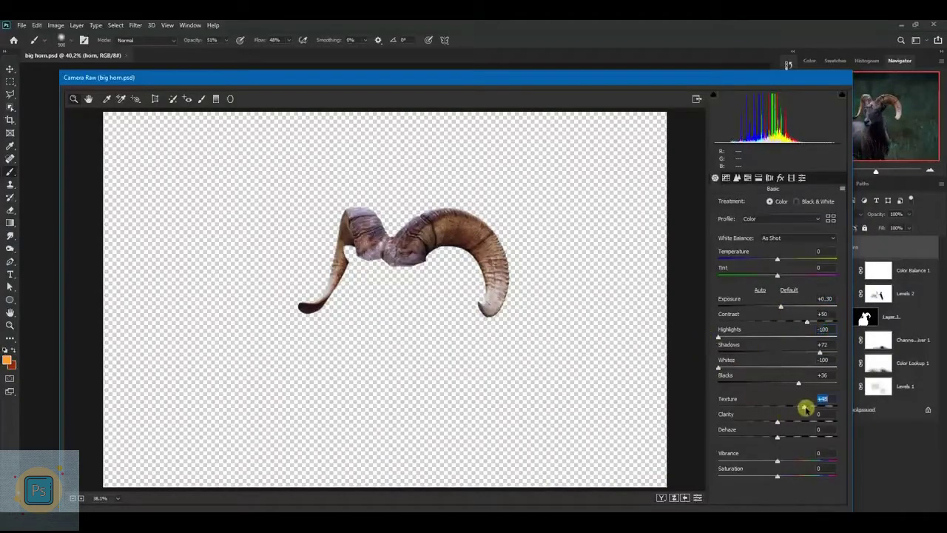
left_click_drag(789, 422, 796, 421)
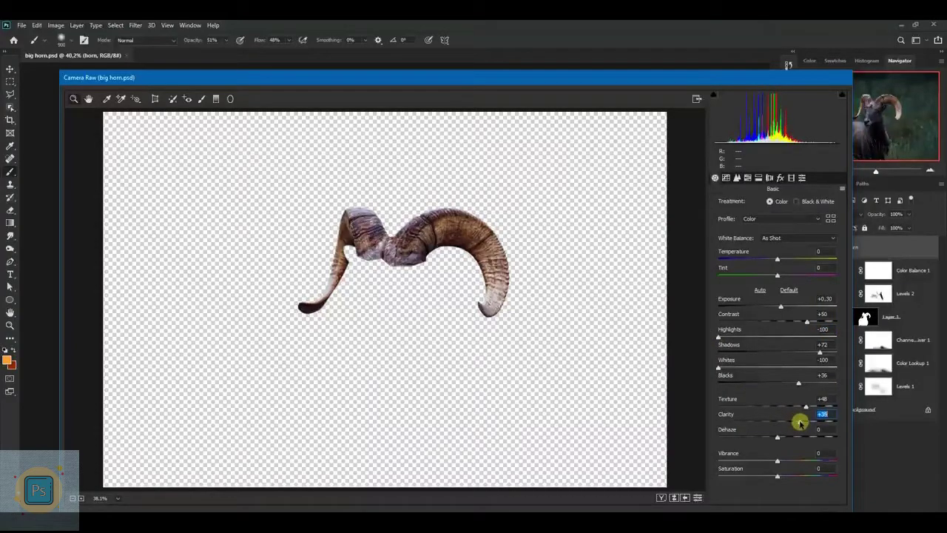
key("Return")
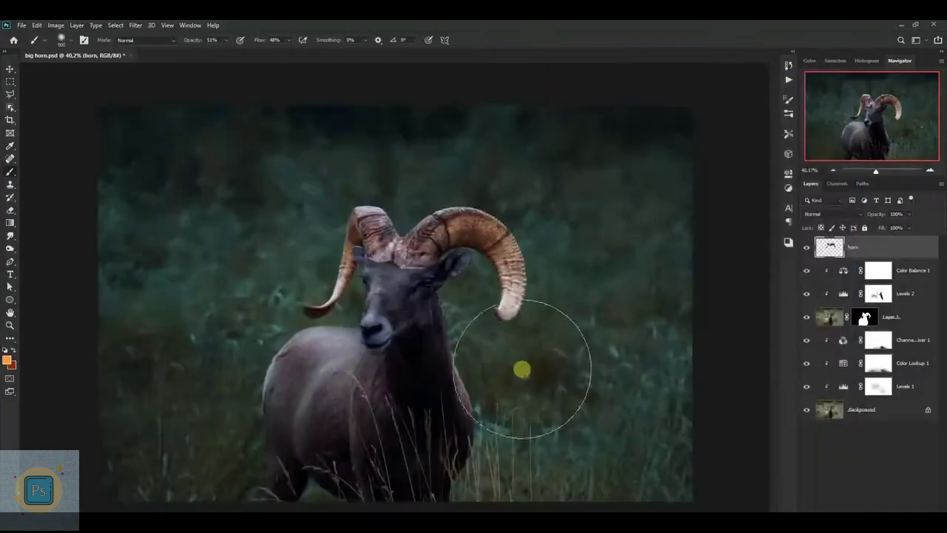
- Duplicate the horn layer and convert the copy into a smart object
scroll(522, 367, "up", 2)
scroll(437, 222, "up", 2)
scroll(437, 222, "down", 1)
scroll(437, 222, "up", 2)
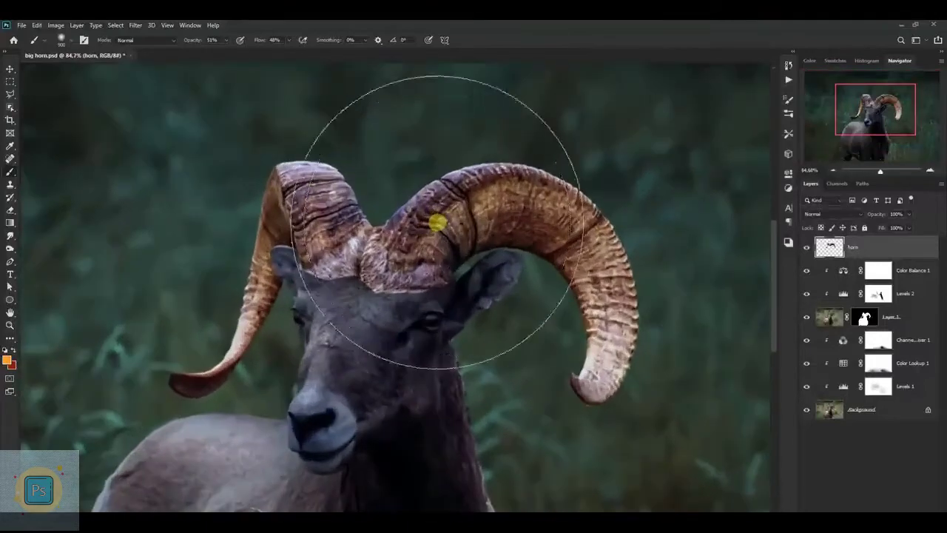
scroll(437, 222, "up", 2)
scroll(629, 259, "down", 3)
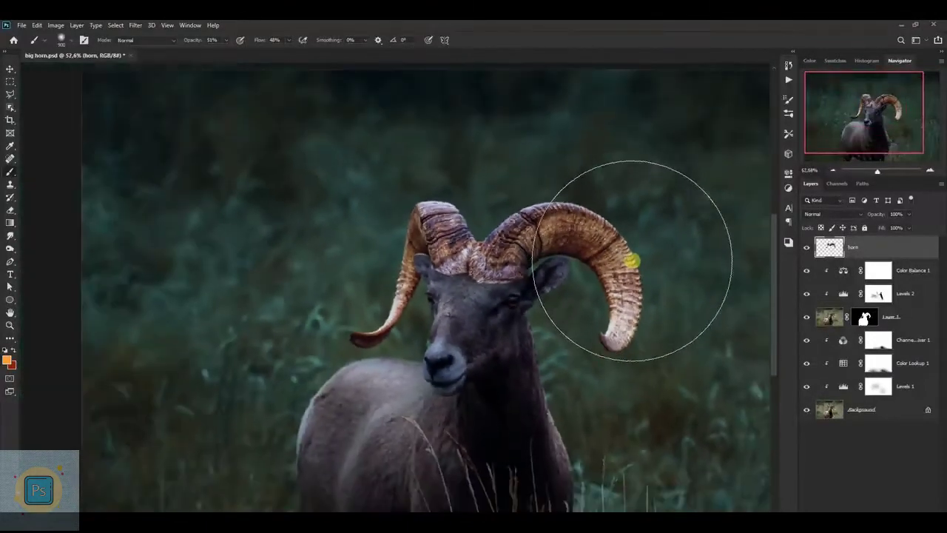
key("v")
scroll(661, 409, "down", 1)
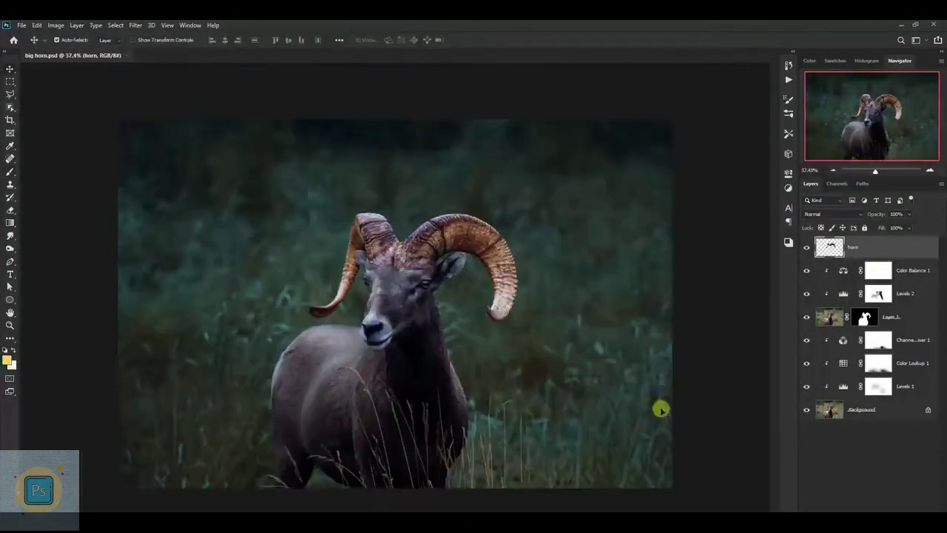
key("ctrl+j")
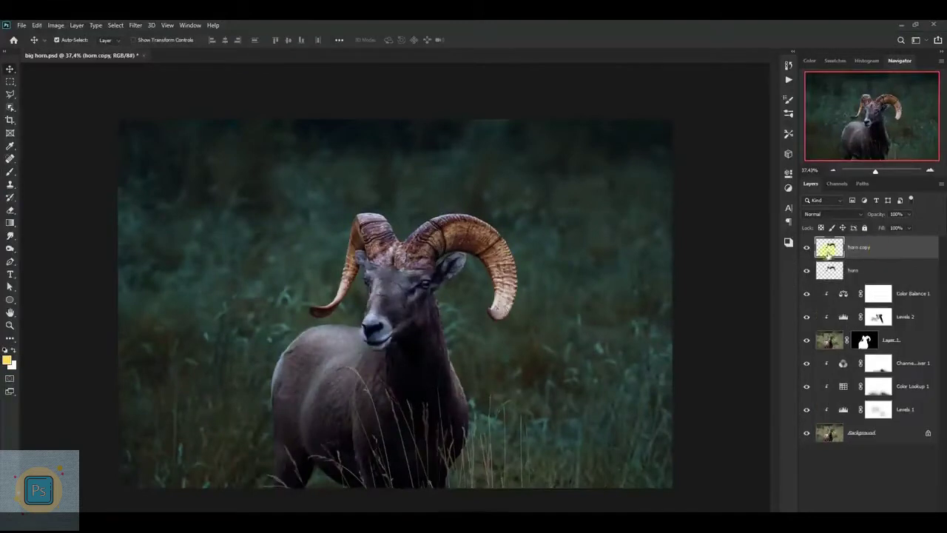
scroll(400, 304, "up", 1)
right_click(899, 250)
left_click(851, 273)
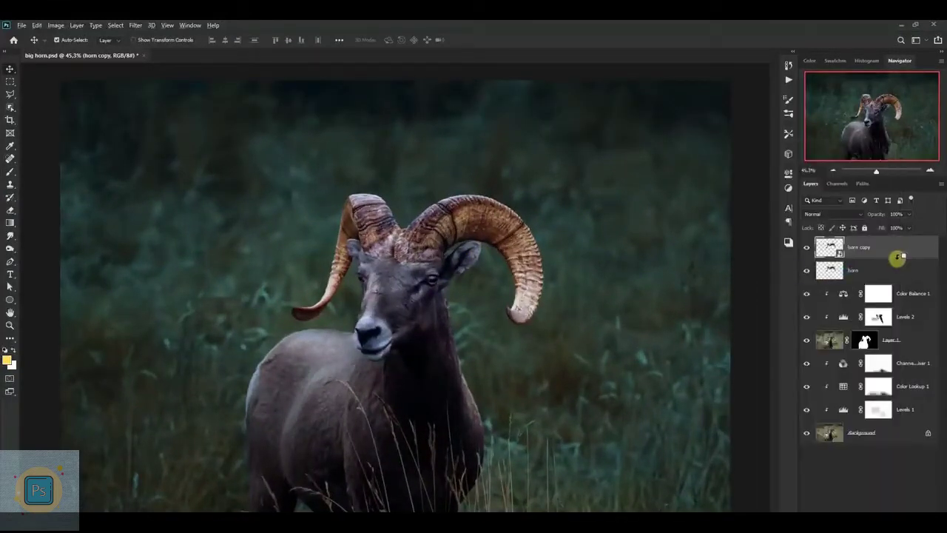
- Apply a 7.8 px Gaussian Blur to the horn copy and bring up Hue/Saturation
scroll(508, 215, "up", 4)
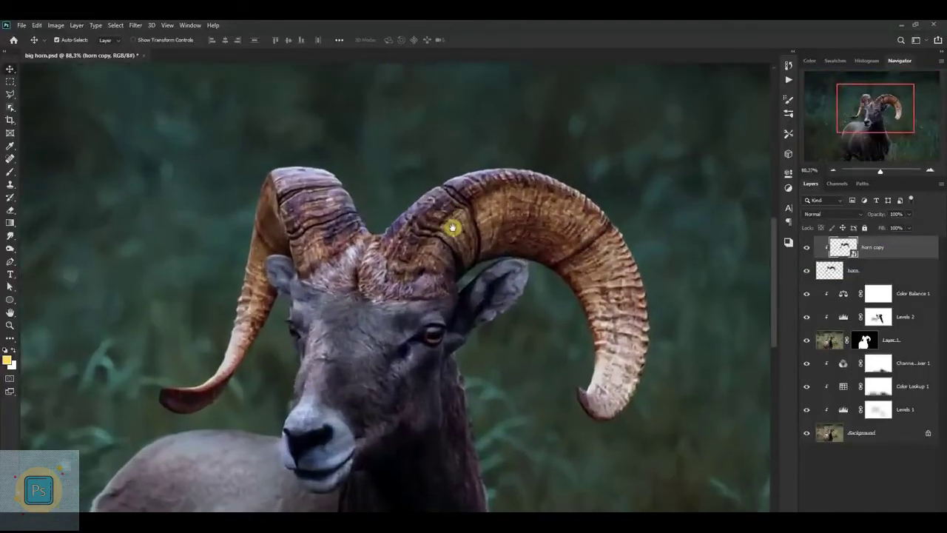
left_click(135, 25)
left_click(282, 168)
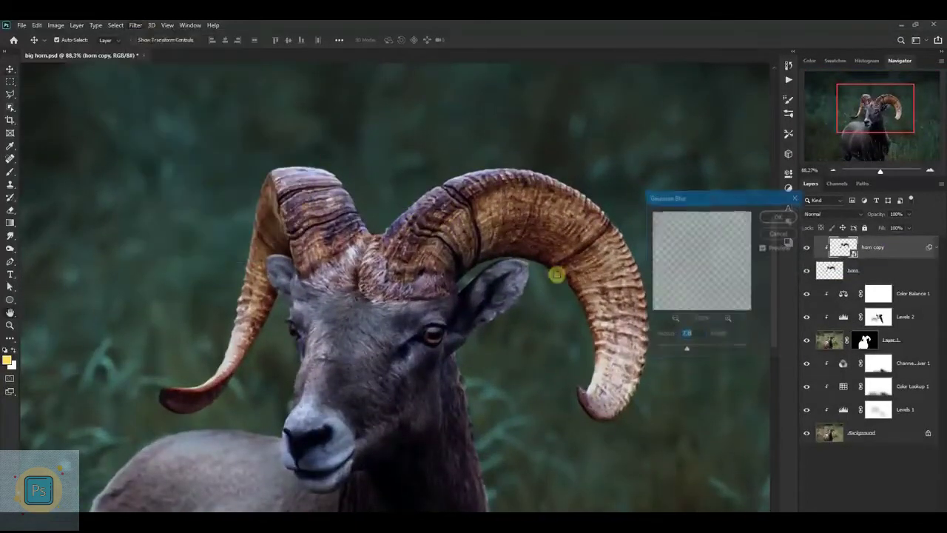
mouse_move(669, 346)
left_mouse_down()
mouse_move(687, 350)
mouse_move(675, 350)
left_mouse_up()
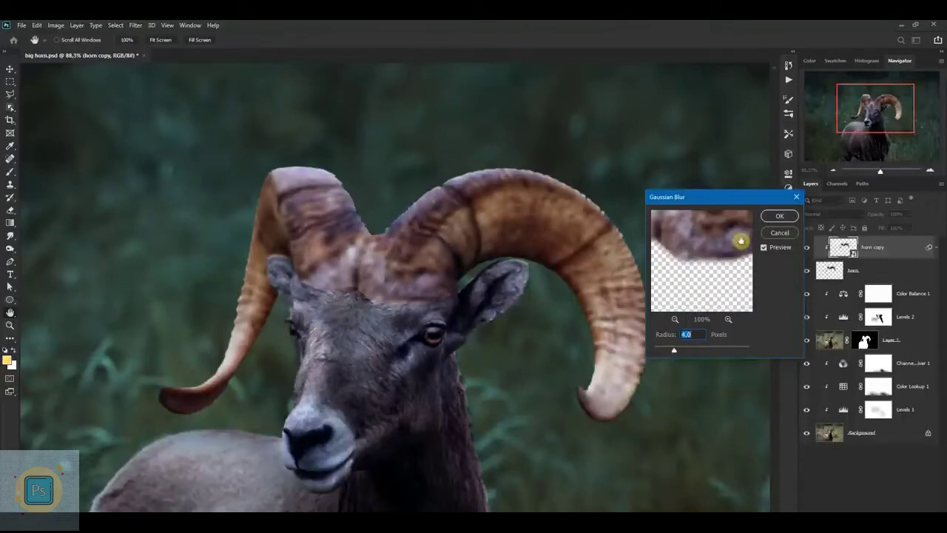
left_click(779, 216)
key("ctrl+u")
- Try shifting the horn copy's hue in Hue/Saturation, then discard the change
left_click_drag(517, 120, 789, 198)
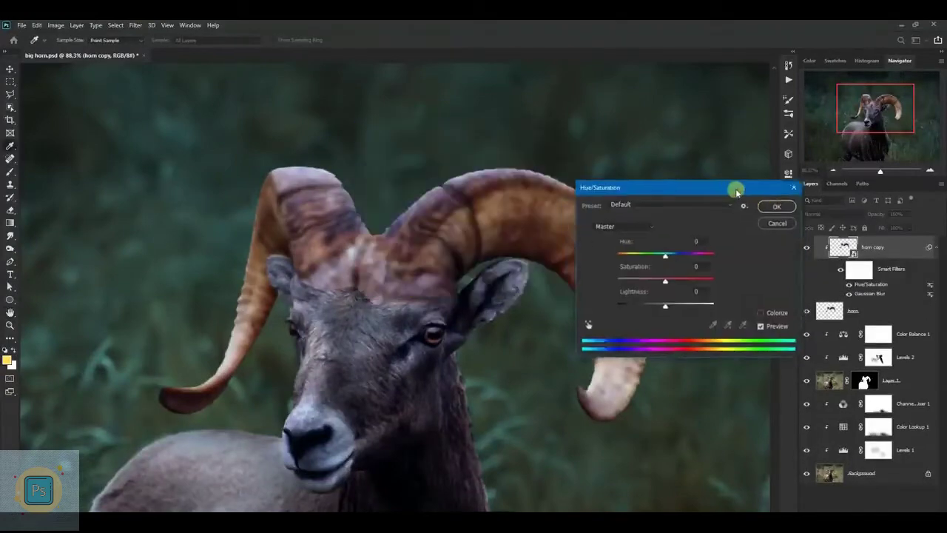
left_click_drag(723, 265, 677, 268)
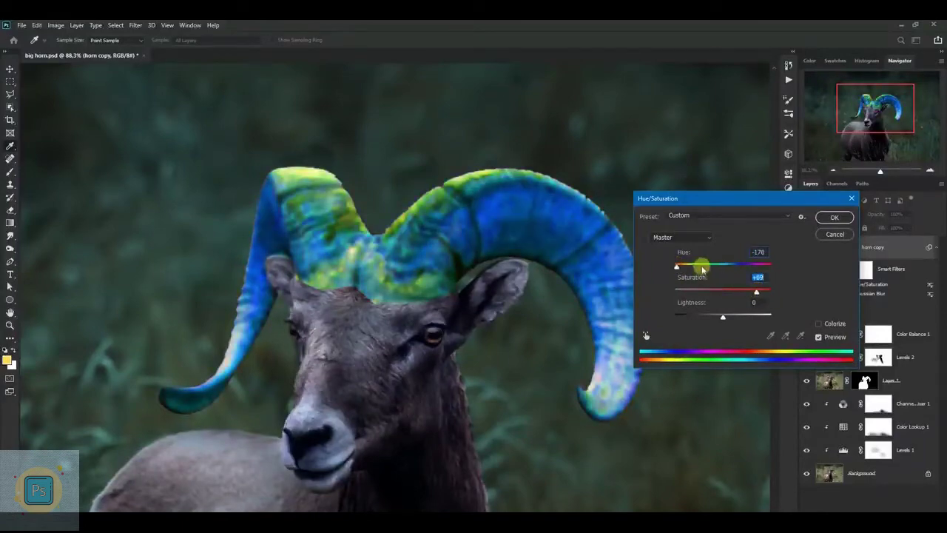
left_click_drag(703, 267, 719, 267)
left_click(817, 234)
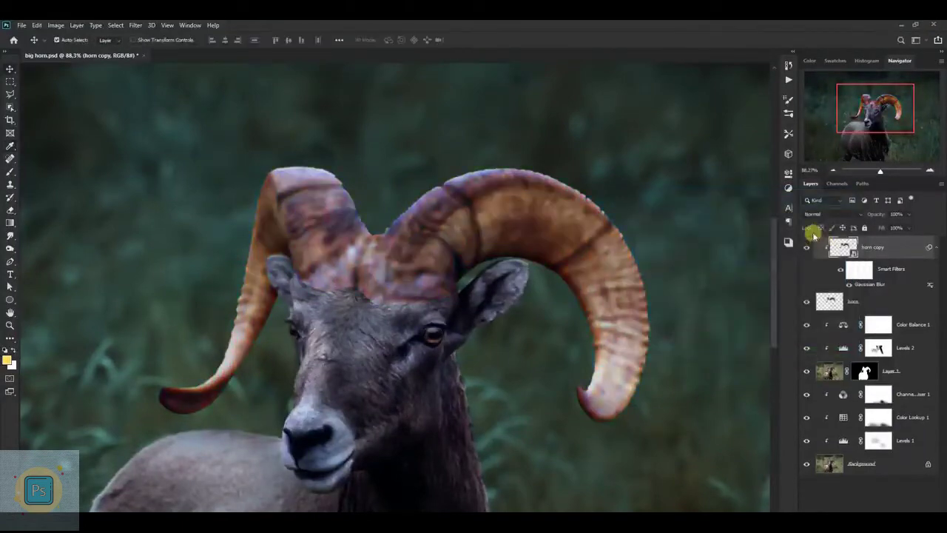
- Apply Hue/Saturation Saturation +55, Lightness +9 to the horn copy and blend it as Color Dodge
key("ctrl+u")
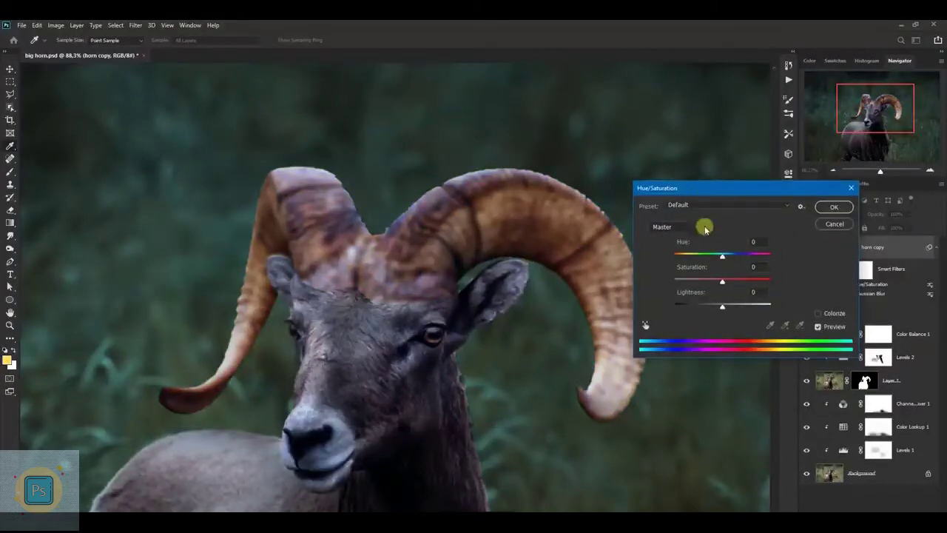
left_click_drag(726, 306, 730, 305)
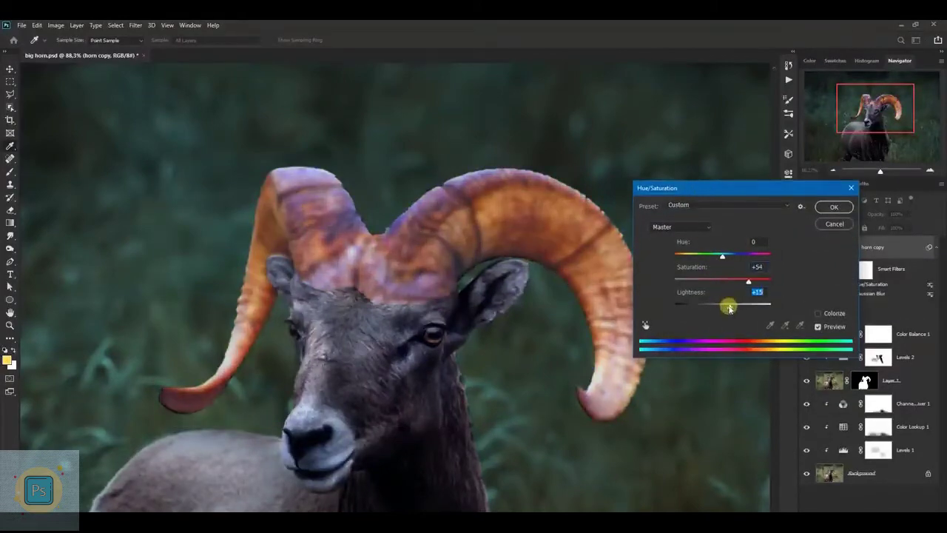
left_click(834, 206)
left_click(821, 214)
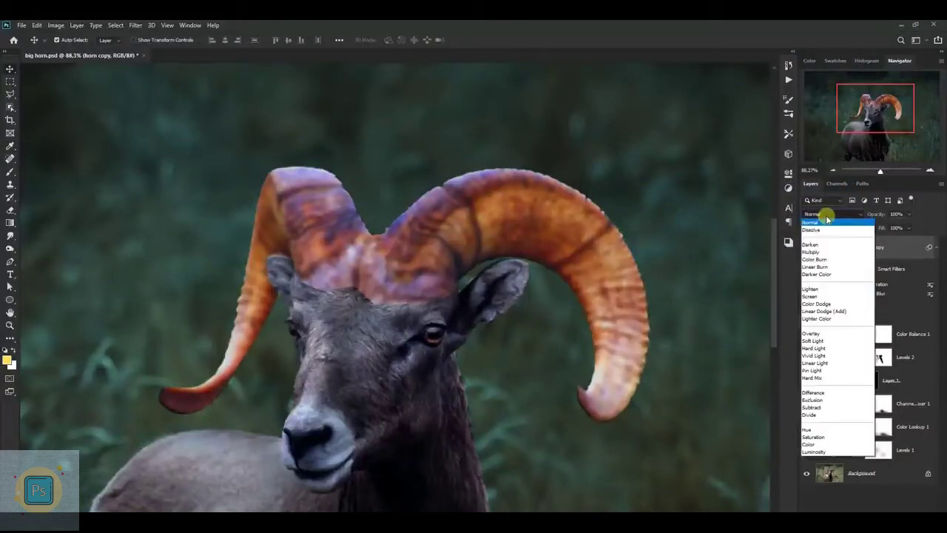
left_click(830, 306)
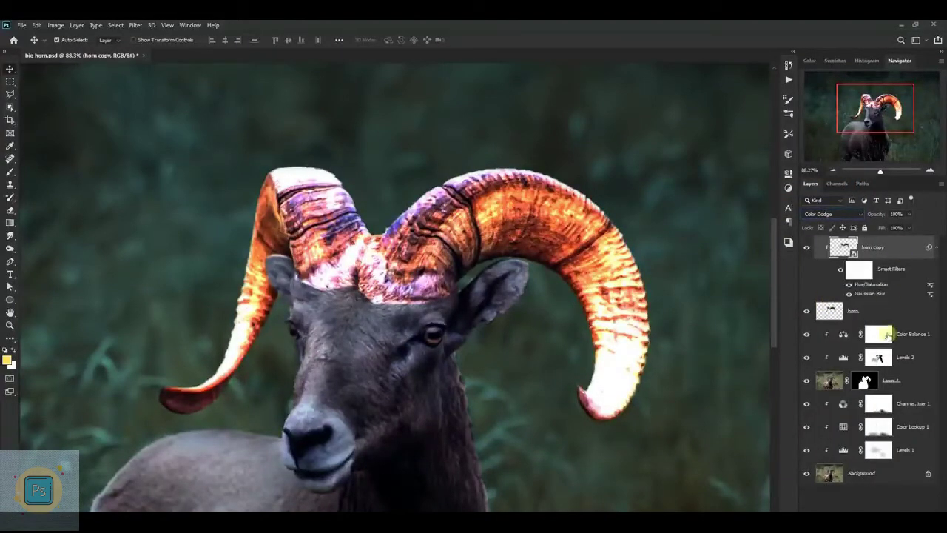
- Add a new empty layer and load the Brush with an orange colour
key("ctrl+shift+alt+n")
scroll(506, 233, "down", 2)
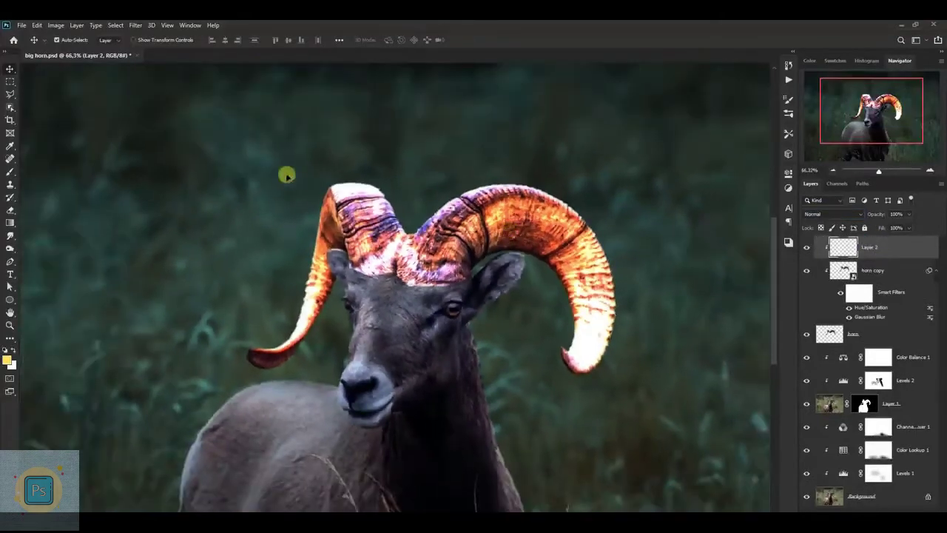
right_click(10, 171)
left_click(27, 171)
scroll(510, 224, "up", 1)
scroll(511, 224, "up", 1)
left_click(545, 214, "alt")
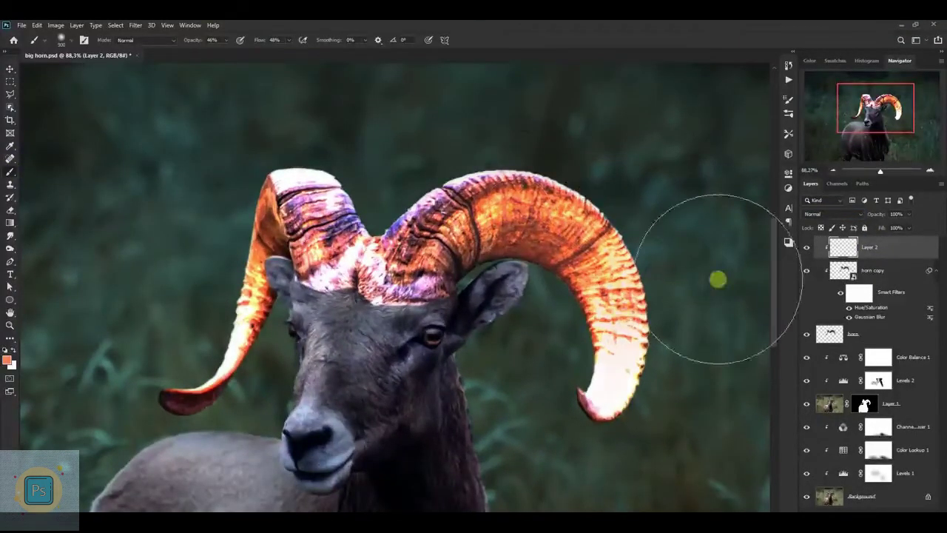
- Set Layer 2 to Overlay and paint orange glow along both horns
left_click(832, 214)
left_click(825, 334)
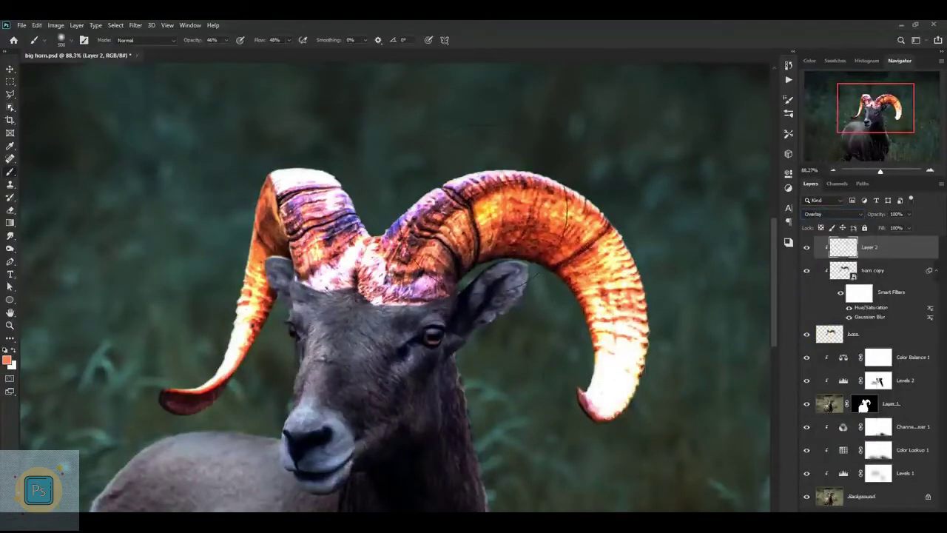
left_click_drag(296, 207, 196, 395)
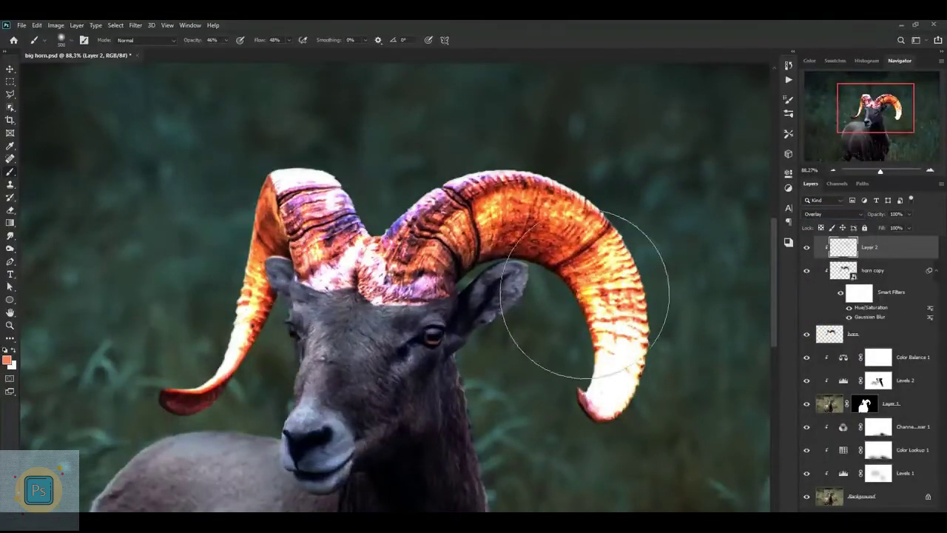
left_click_drag(588, 296, 544, 215)
- Group the three horn layers into the 'gorn' group
scroll(450, 180, "down", 3)
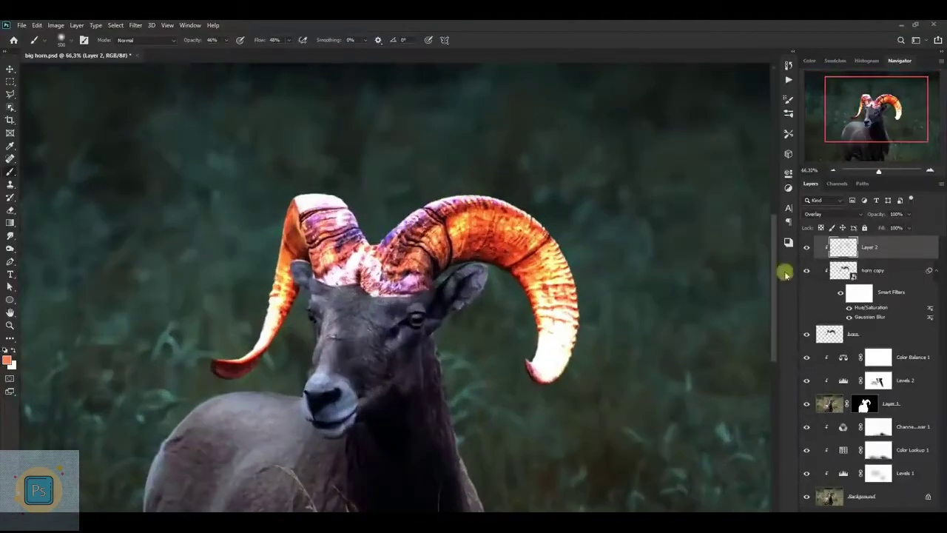
left_click(891, 334, "shift")
key("ctrl+g")
type("gorn")
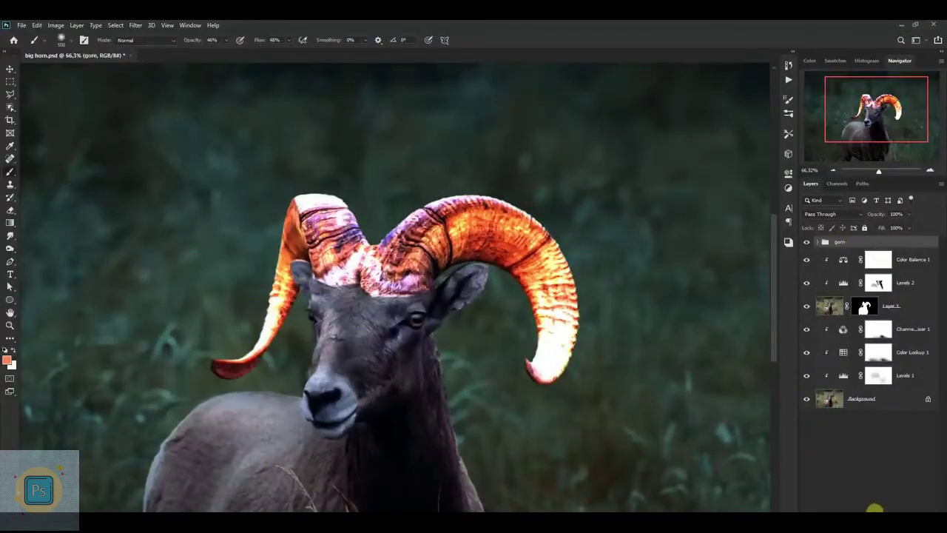
- Add a layer mask to the gorn group and mask the glow off the forehead and right horn
left_click(875, 509)
scroll(449, 344, "up", 2)
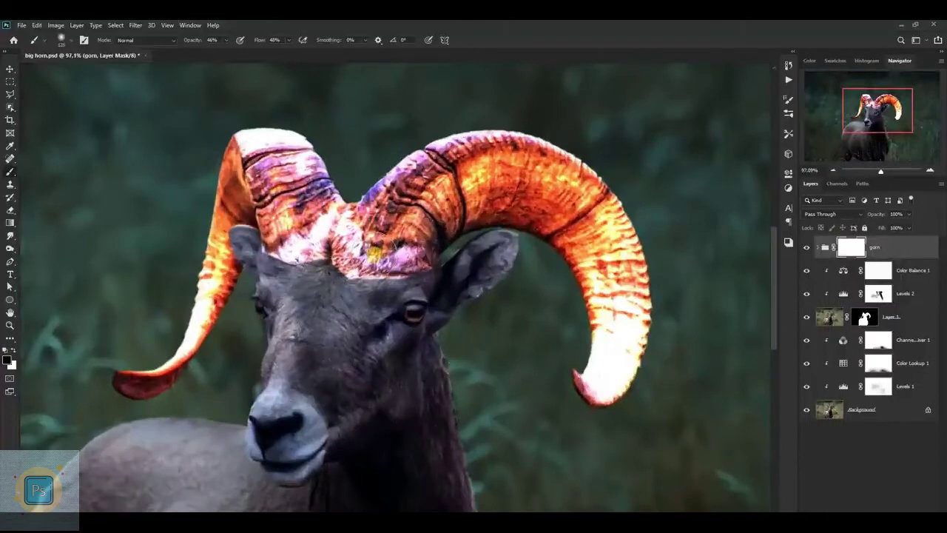
scroll(370, 253, "down", 1)
left_click_drag(415, 279, 360, 282)
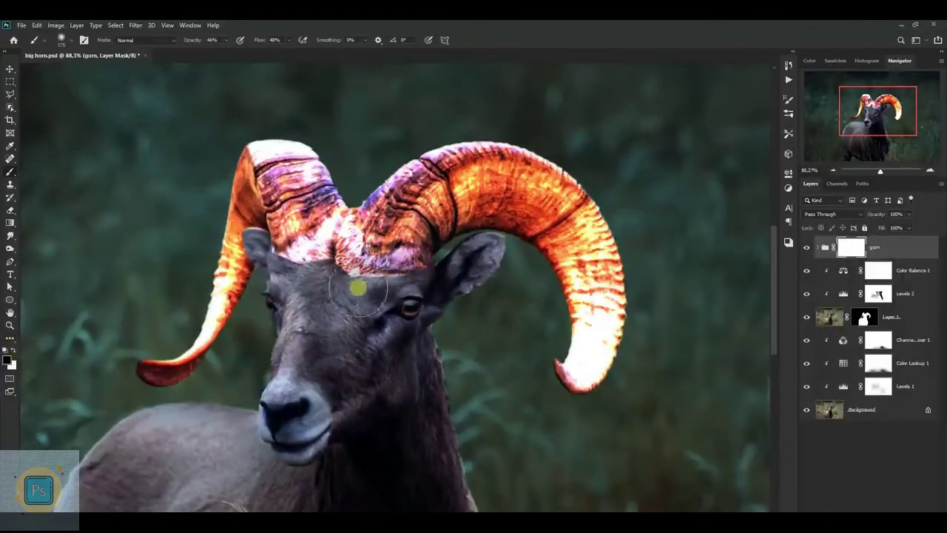
scroll(396, 288, "up", 2)
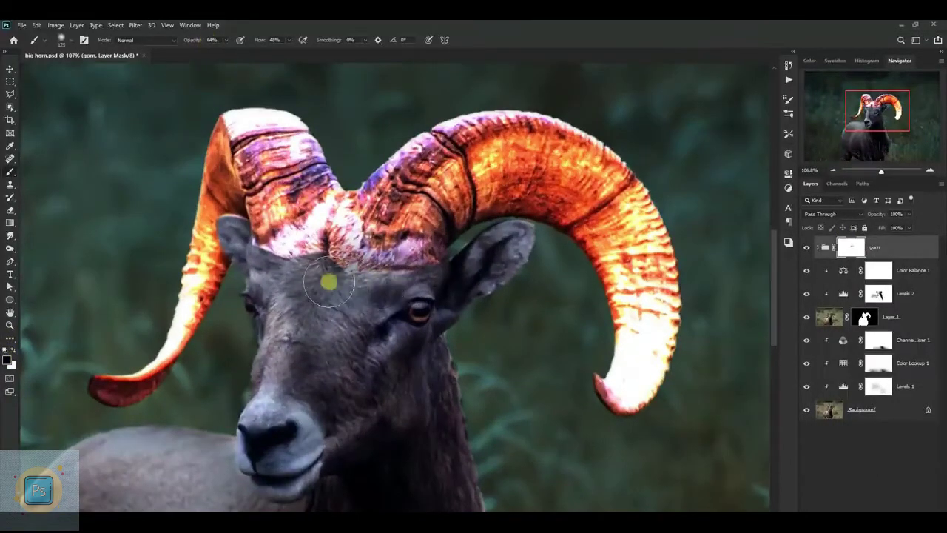
left_click_drag(463, 249, 582, 363)
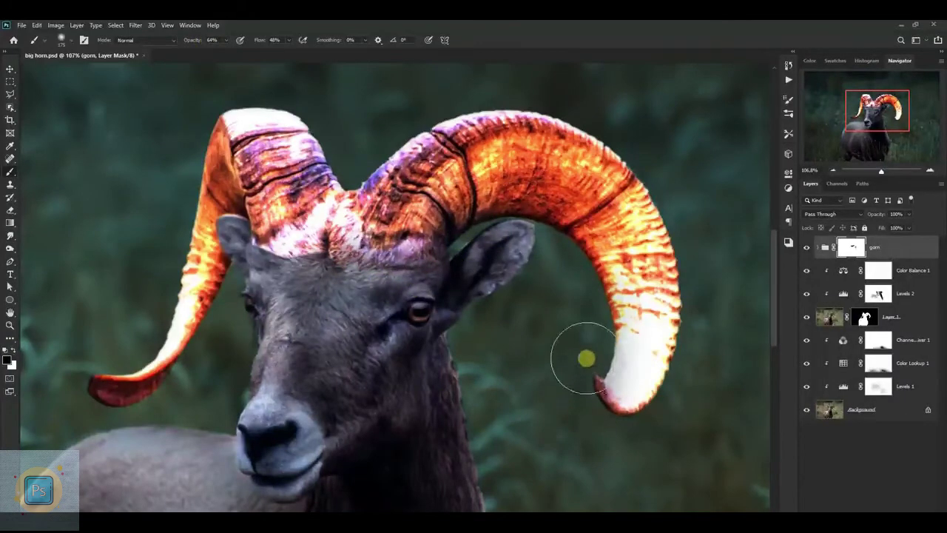
left_click_drag(588, 423, 703, 411)
left_click_drag(441, 181, 421, 121)
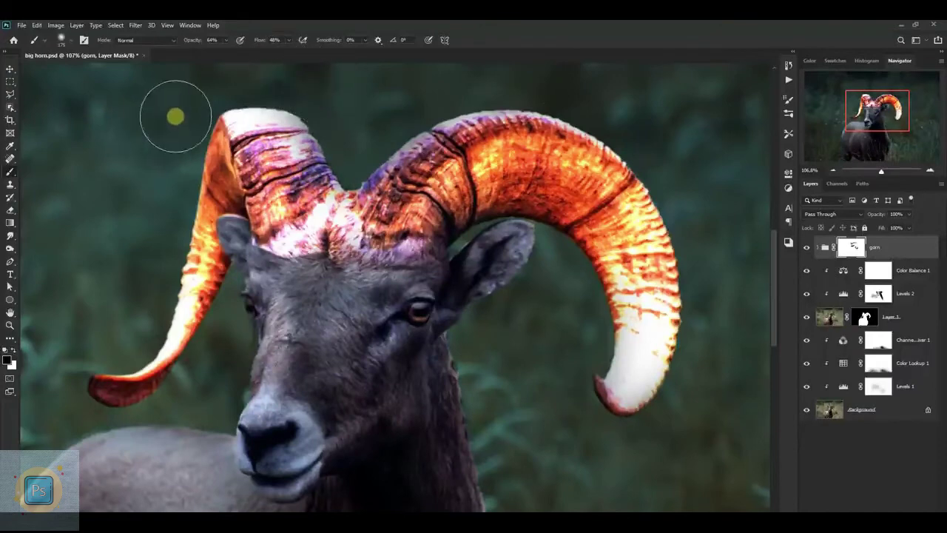
mouse_move(303, 270)
left_mouse_down()
mouse_move(331, 258)
mouse_move(327, 237)
mouse_move(440, 254)
left_mouse_up()
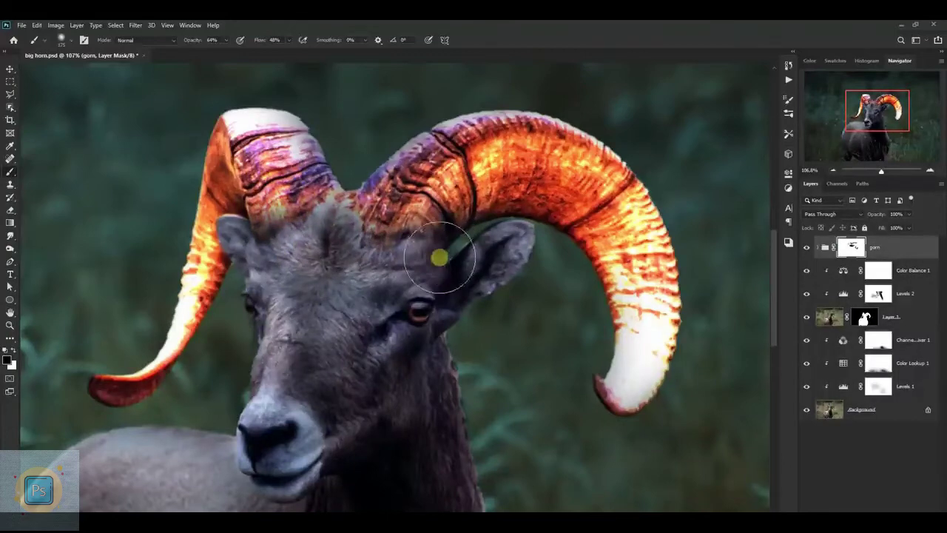
- Dim the right horn tip glow, then paint white to reveal orange along its lower curve
scroll(376, 279, "down", 3)
mouse_move(336, 287)
left_mouse_down()
mouse_move(360, 288)
mouse_move(279, 296)
mouse_move(296, 338)
mouse_move(173, 434)
left_mouse_up()
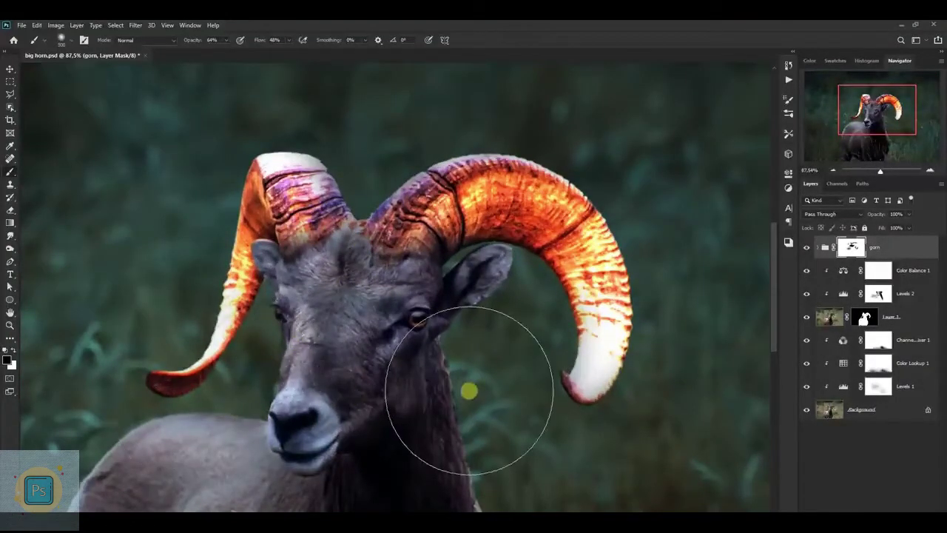
scroll(444, 274, "down", 5)
scroll(573, 335, "up", 3)
mouse_move(573, 335)
left_mouse_down()
mouse_move(575, 370)
mouse_move(541, 389)
mouse_move(622, 273)
mouse_move(509, 328)
mouse_move(491, 275)
mouse_move(457, 332)
mouse_move(539, 367)
mouse_move(503, 388)
left_mouse_up()
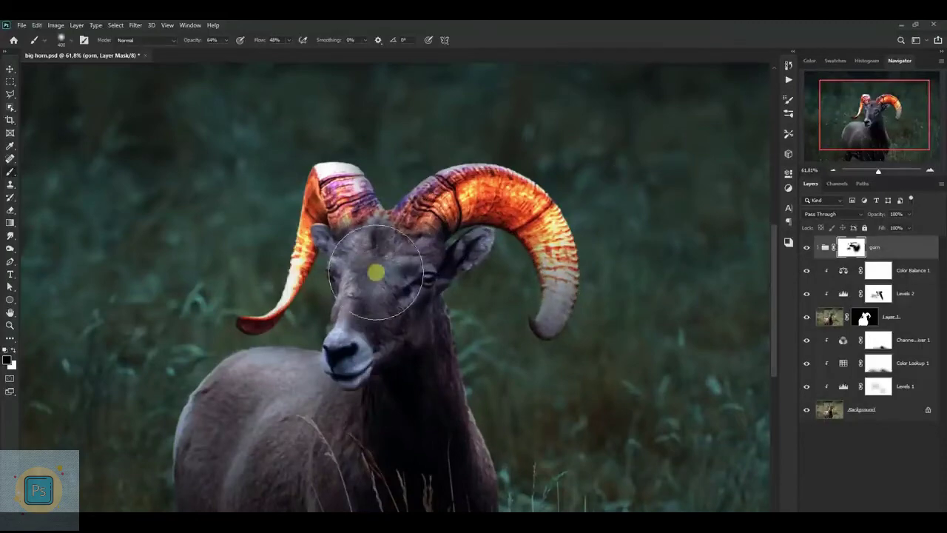
scroll(377, 269, "up", 2)
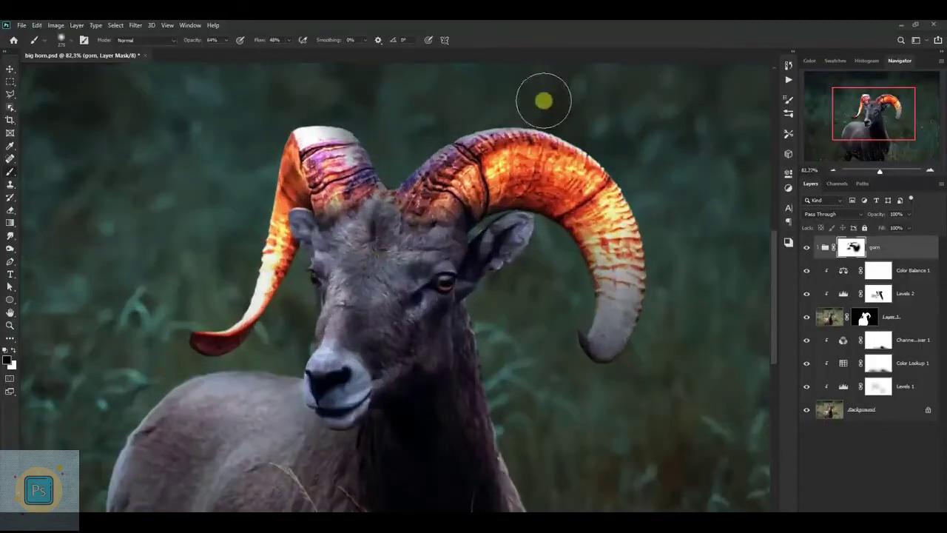
scroll(518, 185, "down", 3)
scroll(434, 196, "up", 1)
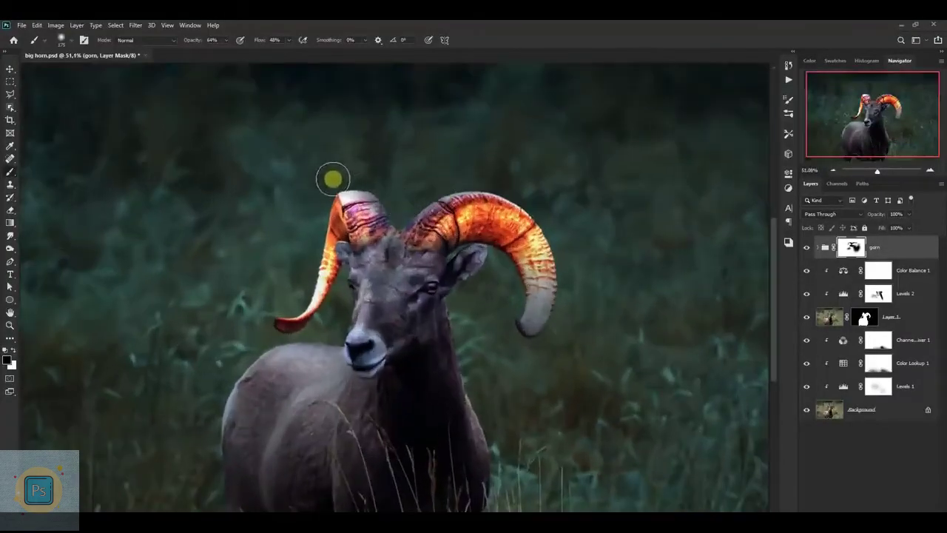
scroll(271, 249, "up", 2)
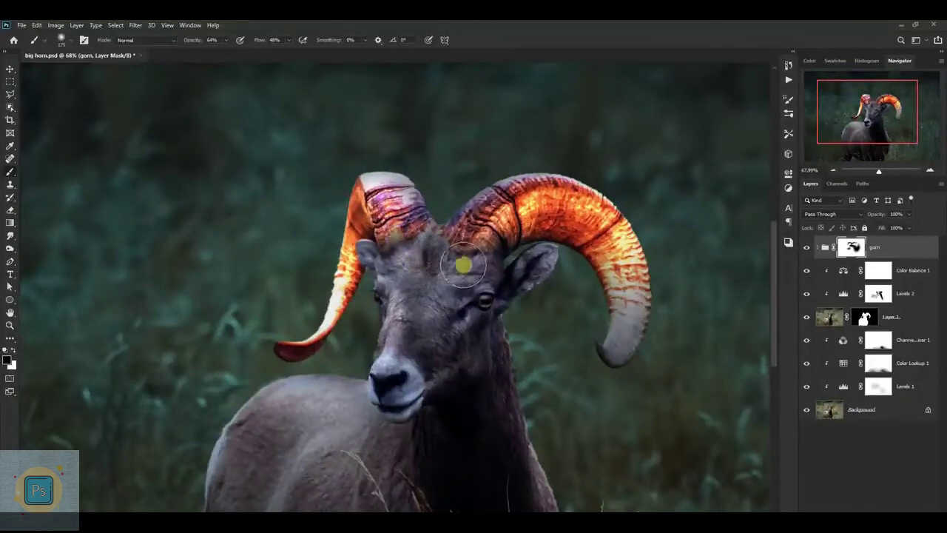
scroll(461, 264, "down", 2)
scroll(429, 253, "up", 1)
scroll(460, 273, "up", 1)
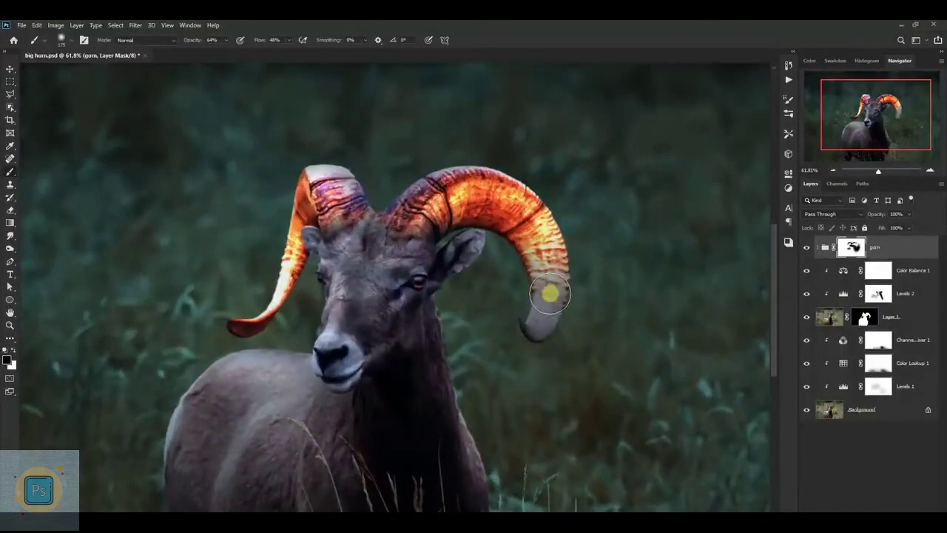
key("x")
left_click_drag(546, 289, 576, 285)
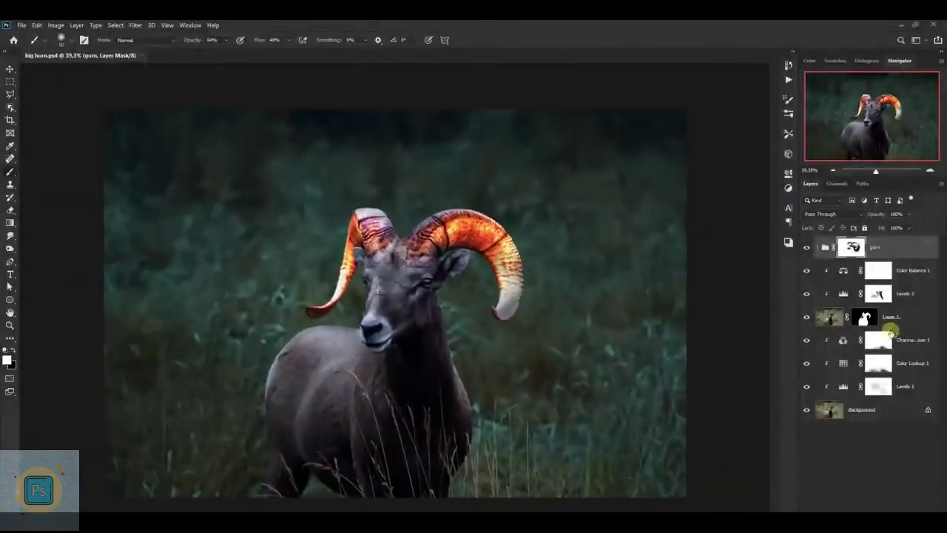
- Add a Color Balance clipped above Channel Mixer 1 with Midtones Red +26 and Blue +40
left_click(890, 333)
left_click(890, 455)
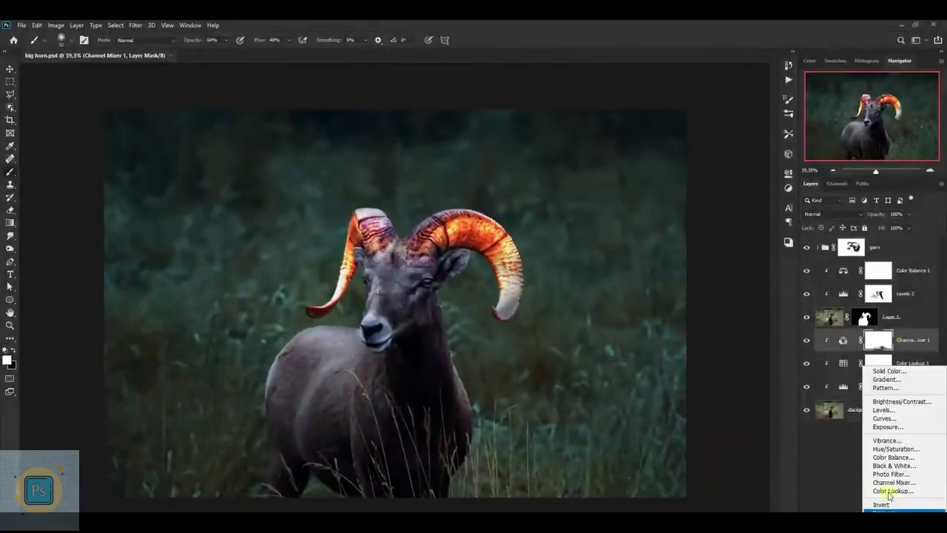
left_click(907, 453)
left_click(747, 376)
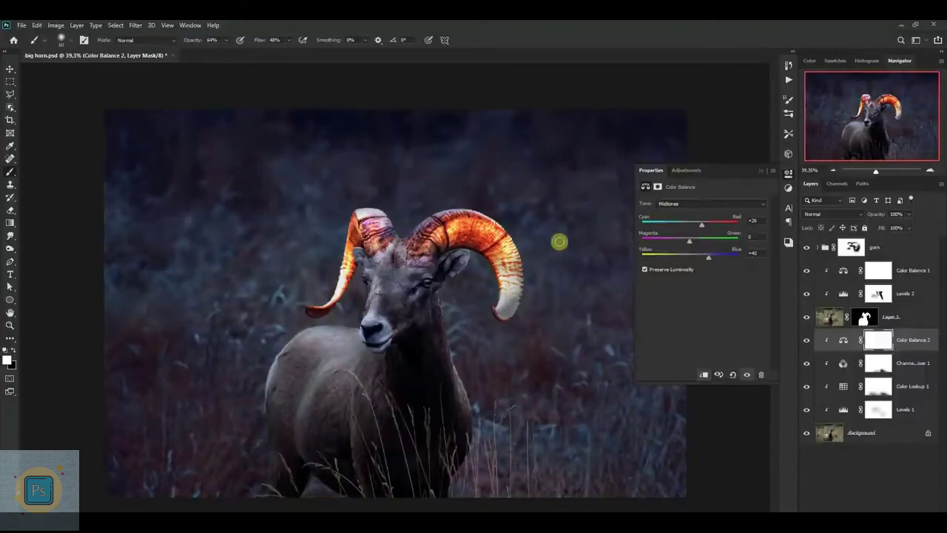
scroll(454, 214, "down", 3)
scroll(391, 247, "up", 3)
scroll(402, 252, "up", 2)
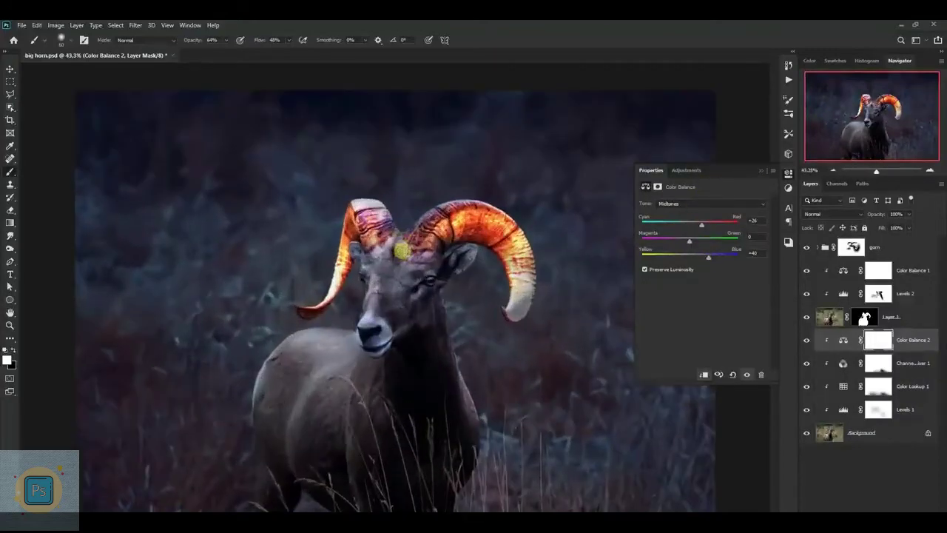
scroll(588, 243, "down", 1)
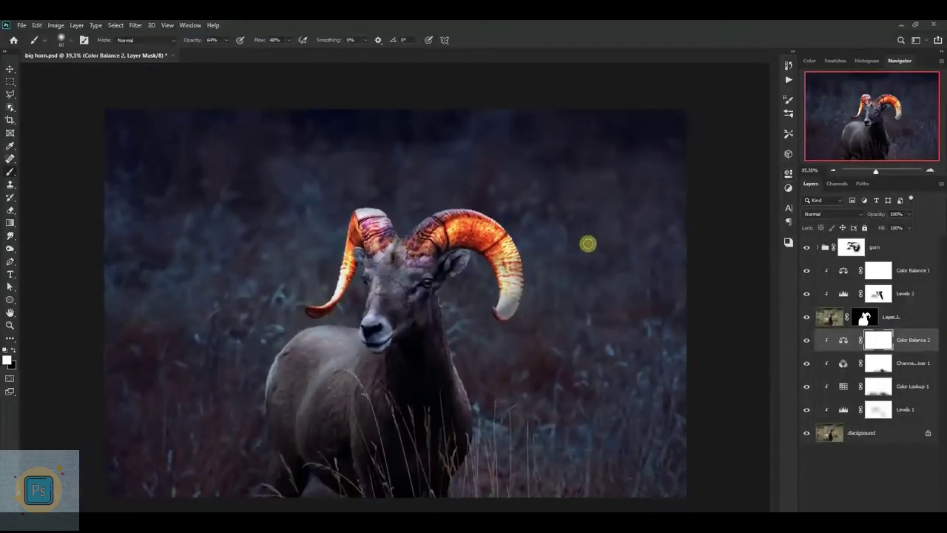
scroll(588, 243, "up", 2)
left_click(904, 276)
- Add clipped Layer 3 in Overlay mode with orange sampled from the horn
key("ctrl+alt+shift+n")
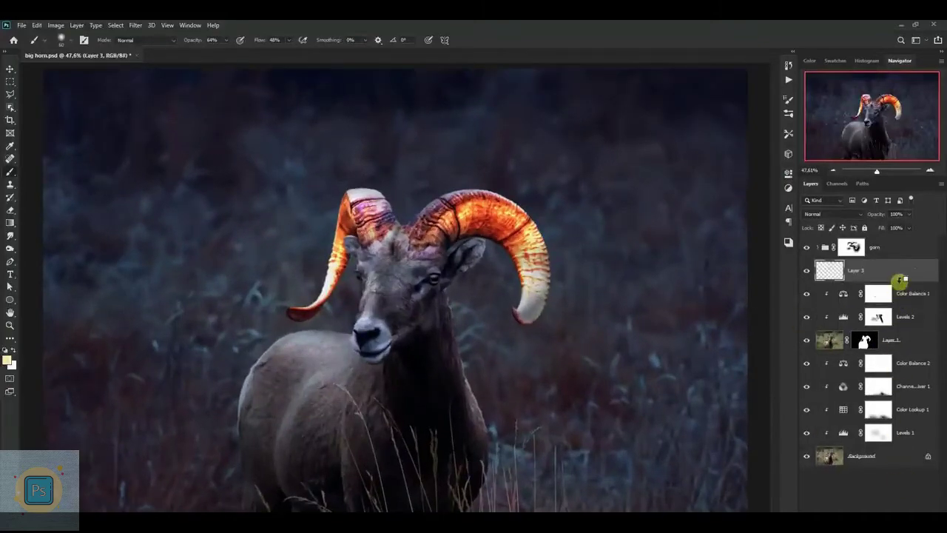
scroll(351, 271, "up", 2)
scroll(320, 260, "up", 1)
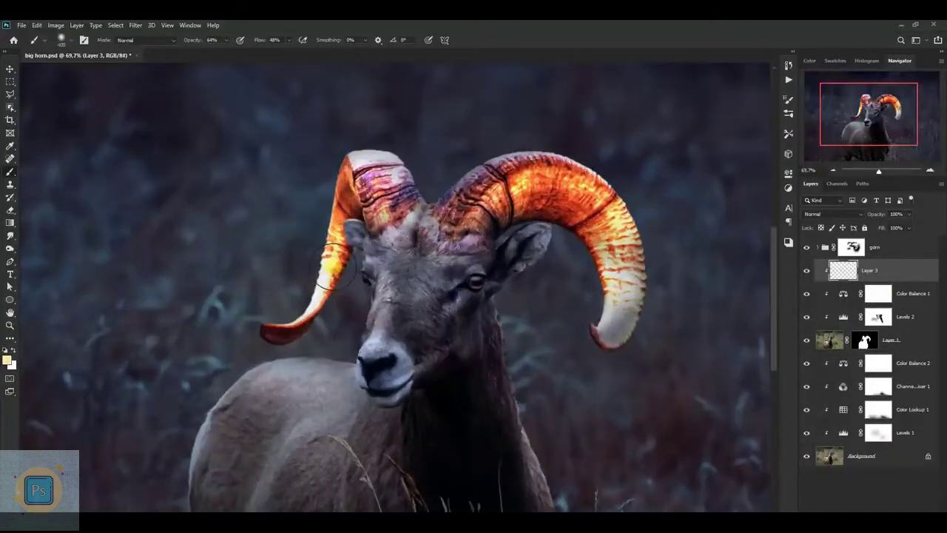
left_click(339, 256, "alt")
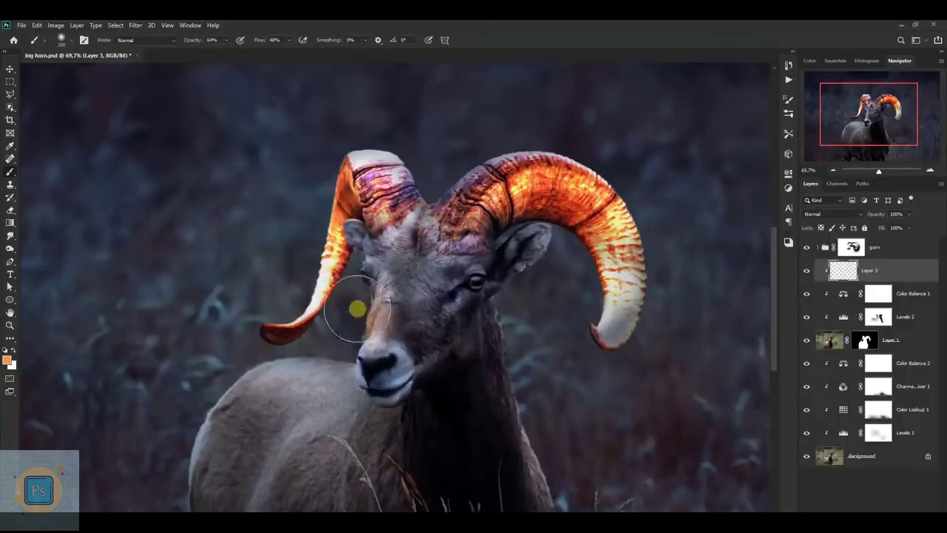
left_click(833, 214)
left_click(823, 328)
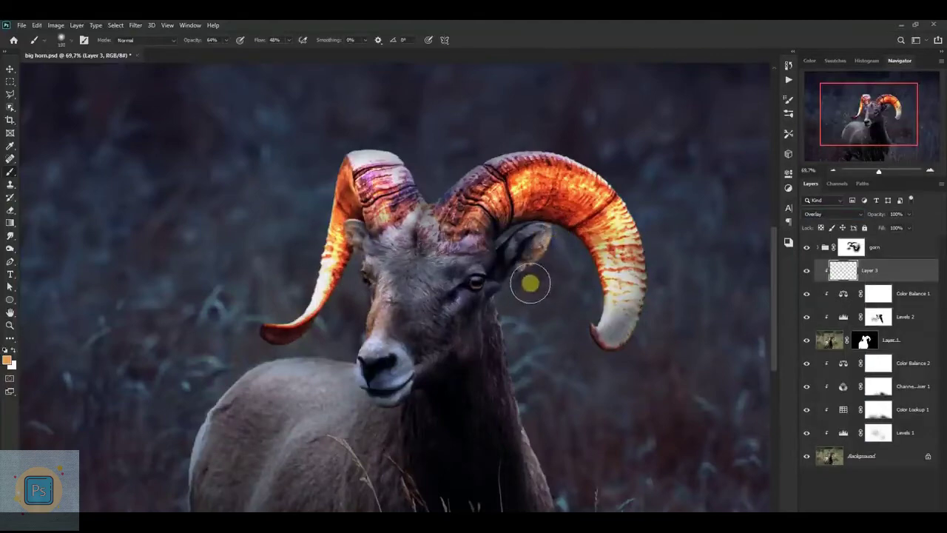
- Paint warm orange over the ram's face, neck and body with a smaller brush
scroll(523, 374, "down", 2)
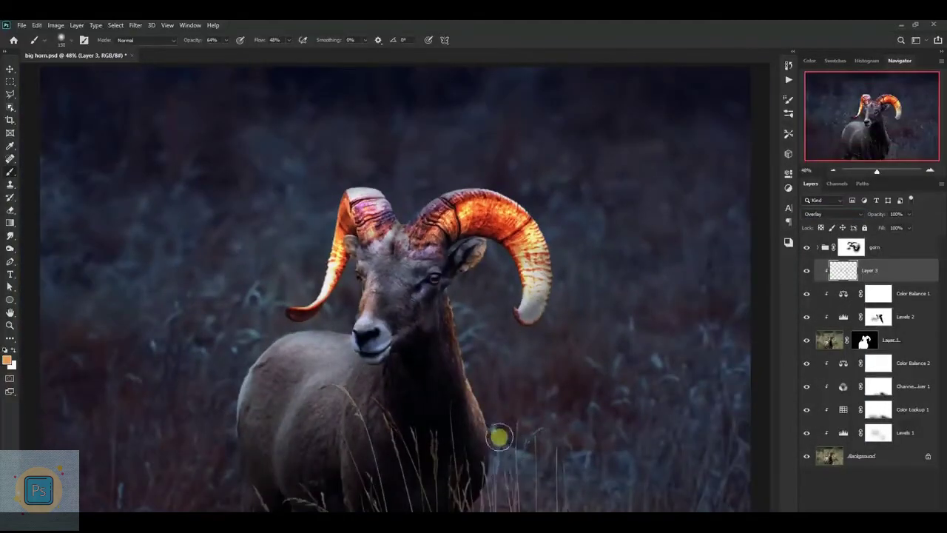
scroll(500, 438, "up", 2)
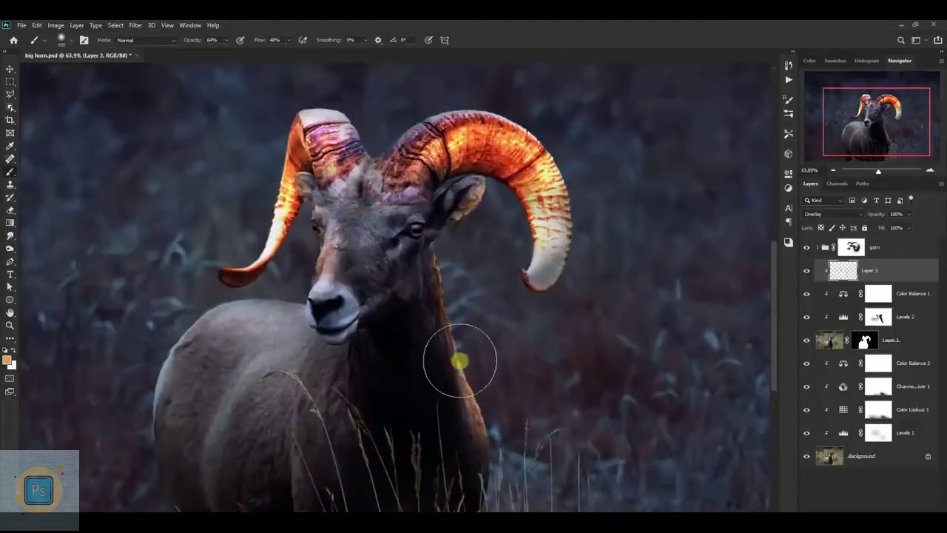
scroll(459, 292, "up", 2)
key("bracketleft")
key("bracketleft")
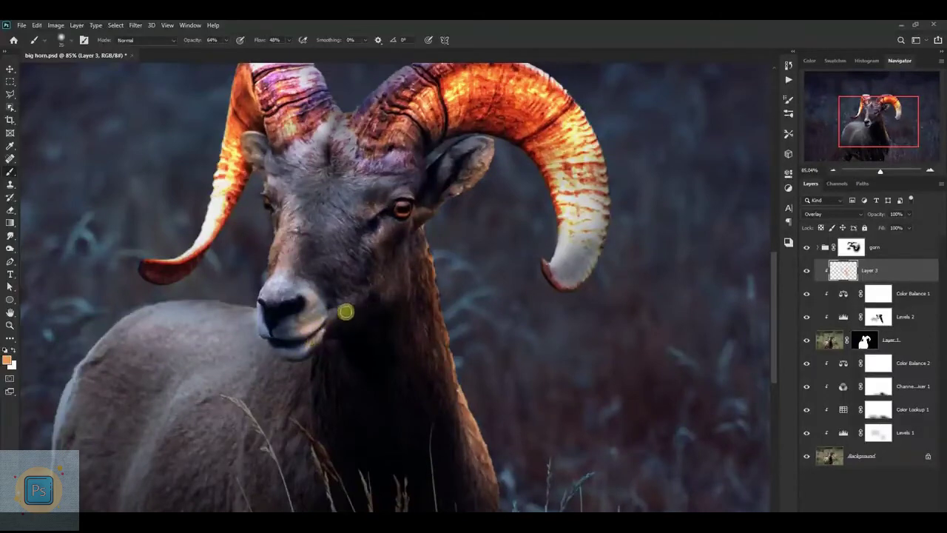
left_click_drag(284, 355, 309, 296)
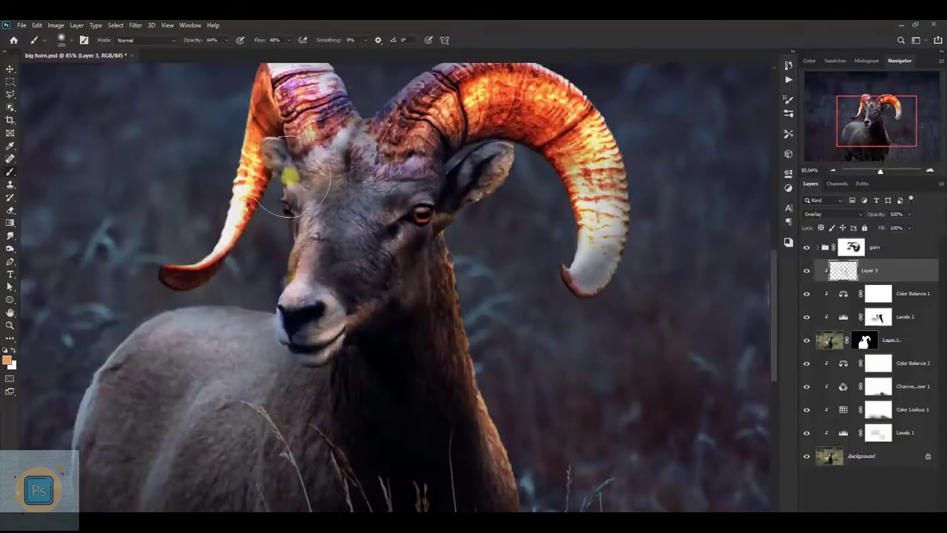
scroll(396, 214, "down", 5)
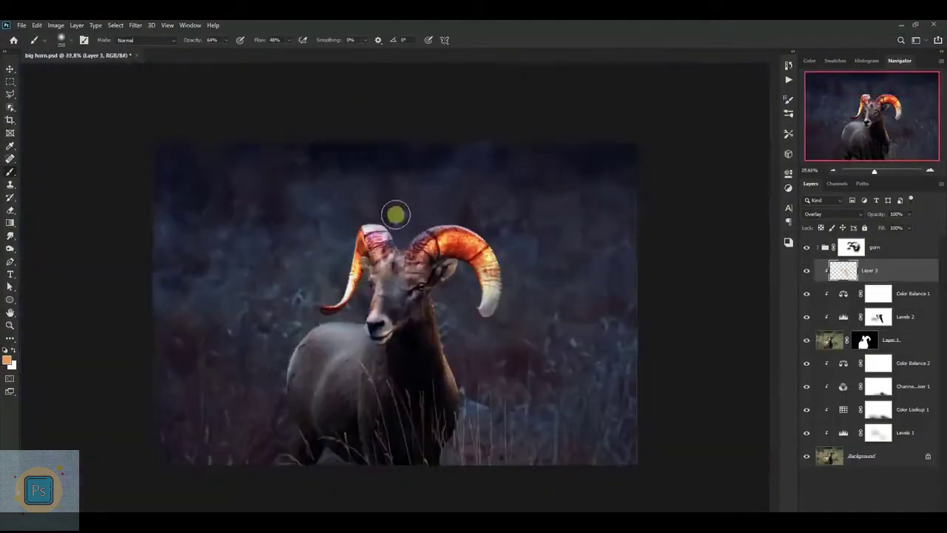
scroll(364, 361, "up", 2)
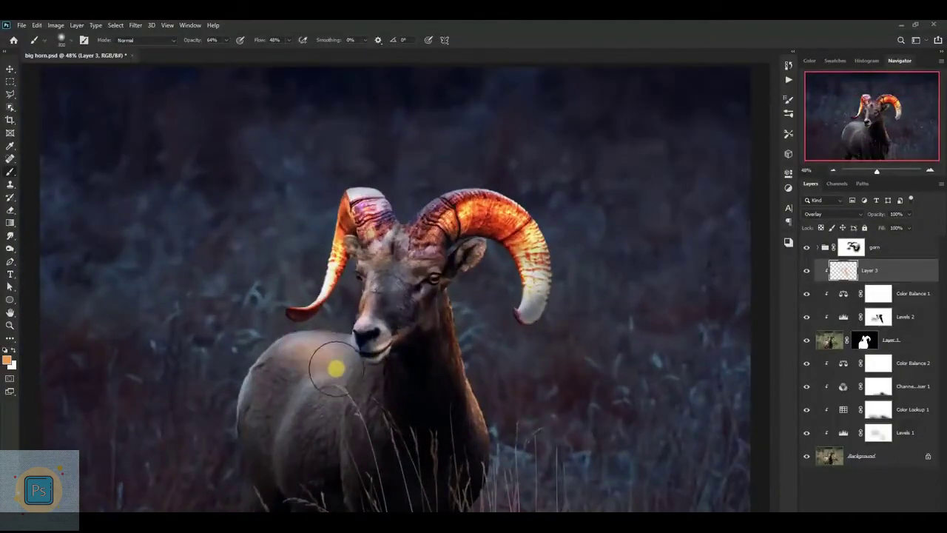
scroll(337, 368, "up", 1)
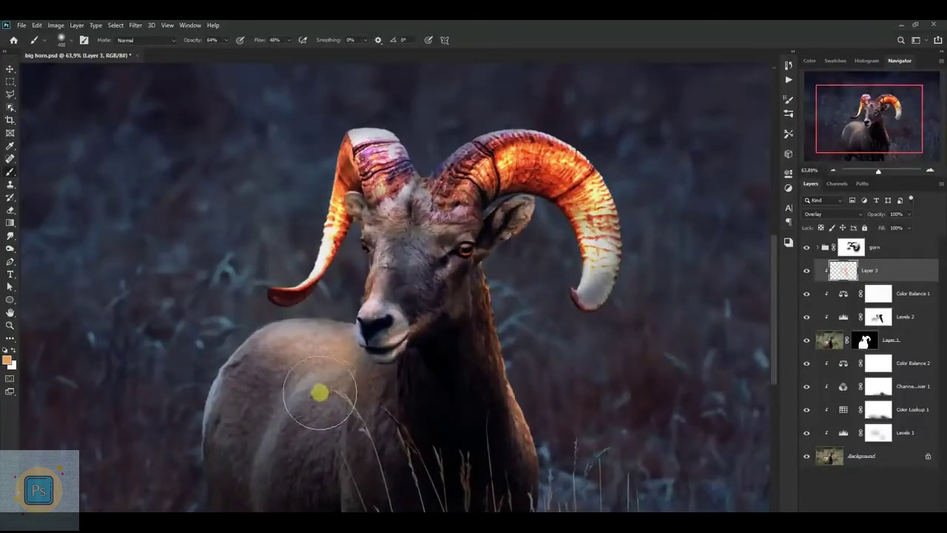
scroll(467, 256, "down", 2)
scroll(348, 356, "up", 1)
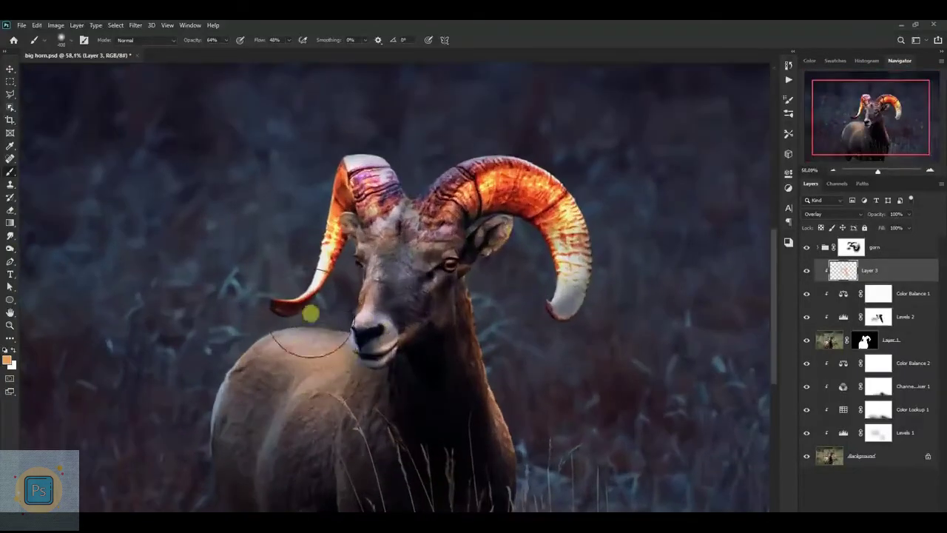
- Erase the orange overspill from the ram's fur
key("e")
scroll(359, 296, "up", 3)
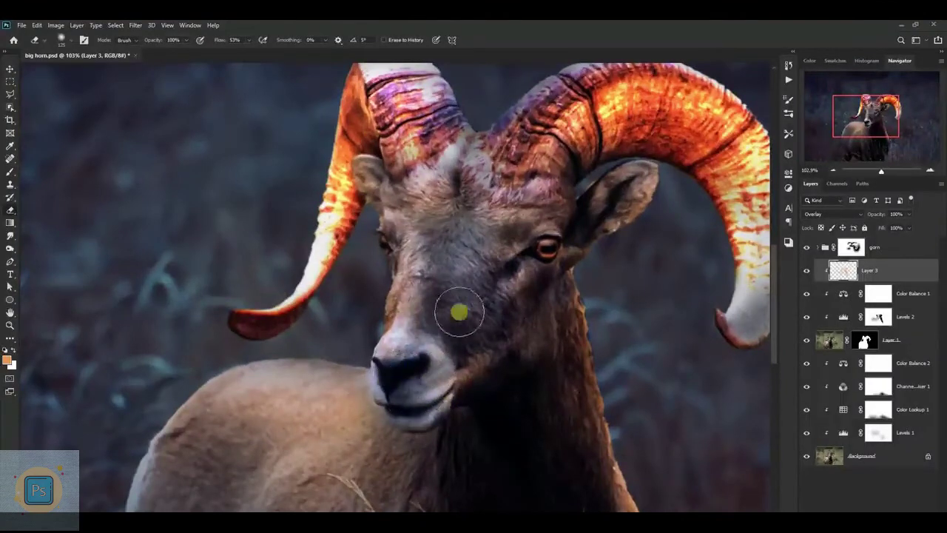
scroll(459, 313, "down", 3)
scroll(423, 281, "down", 1)
scroll(343, 372, "down", 2)
scroll(367, 359, "up", 1)
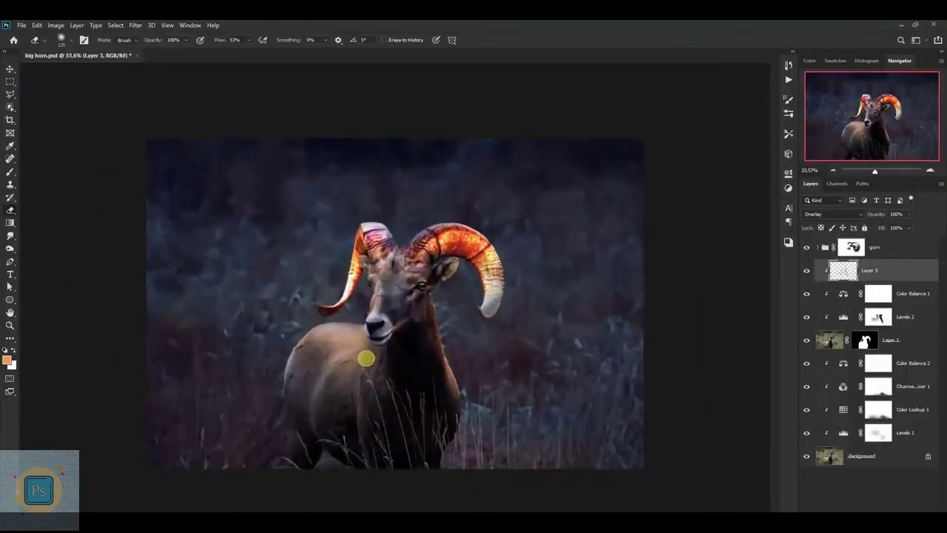
scroll(440, 348, "up", 1)
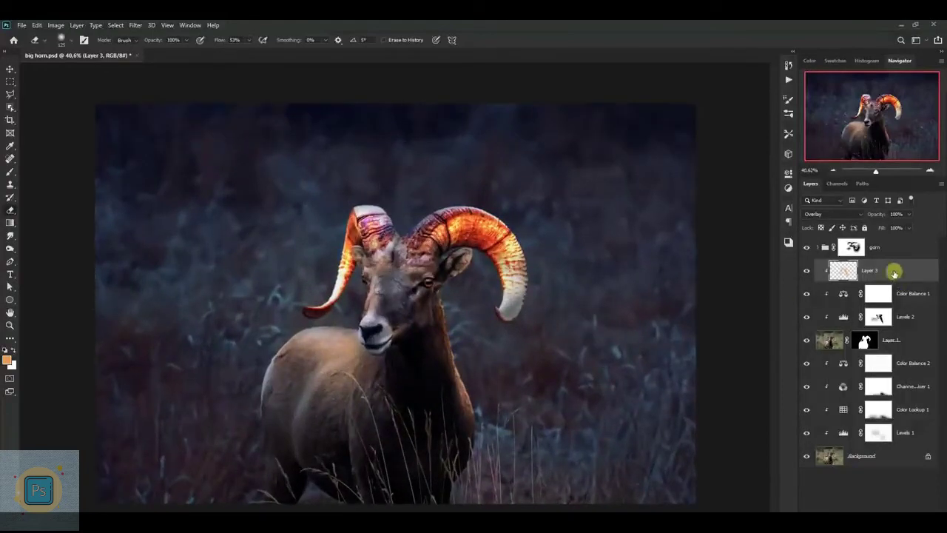
left_click(888, 247)
- On new Layer 4, paint a huge soft red-orange glow around the horns in Screen at 77%
key("ctrl+shift+alt+n")
key("b")
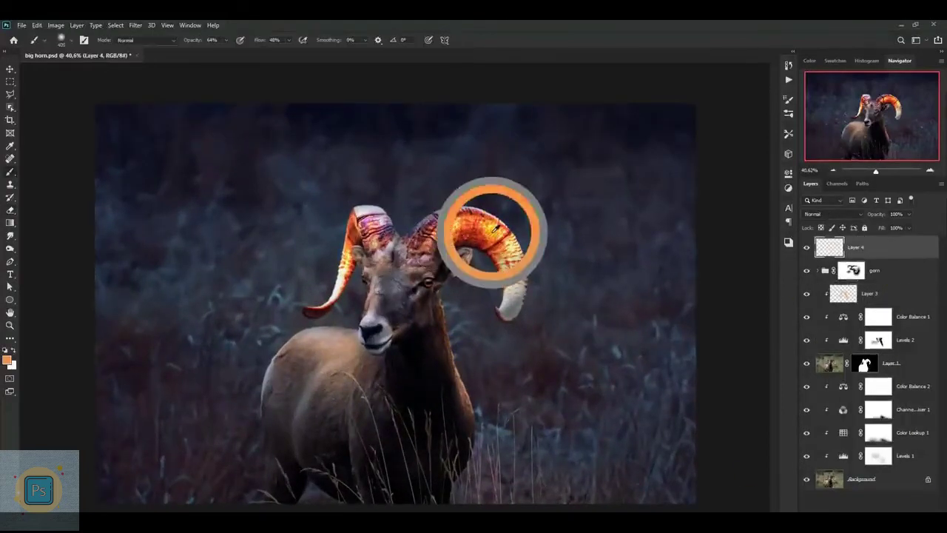
left_click_drag(494, 231, 467, 233)
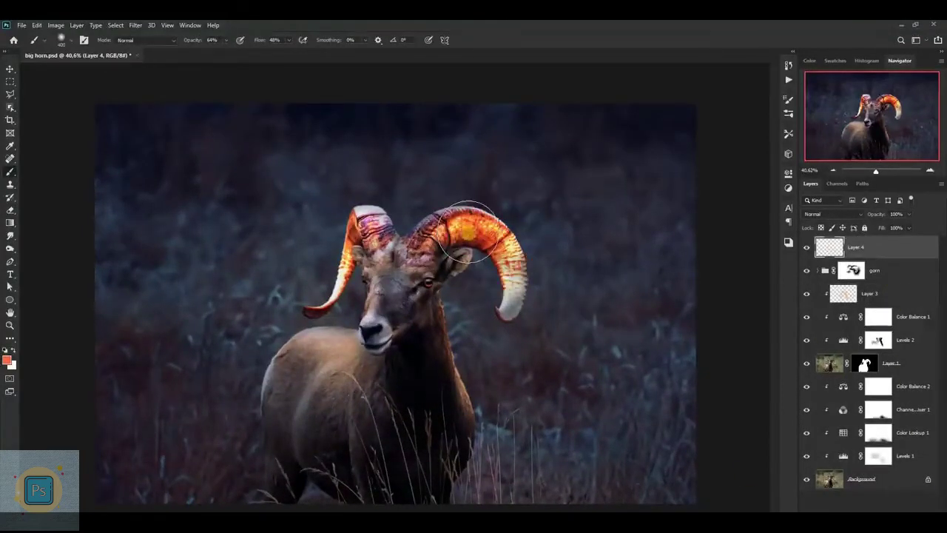
key("]")
key("]")
key("]")
left_click(476, 225)
left_click(450, 239)
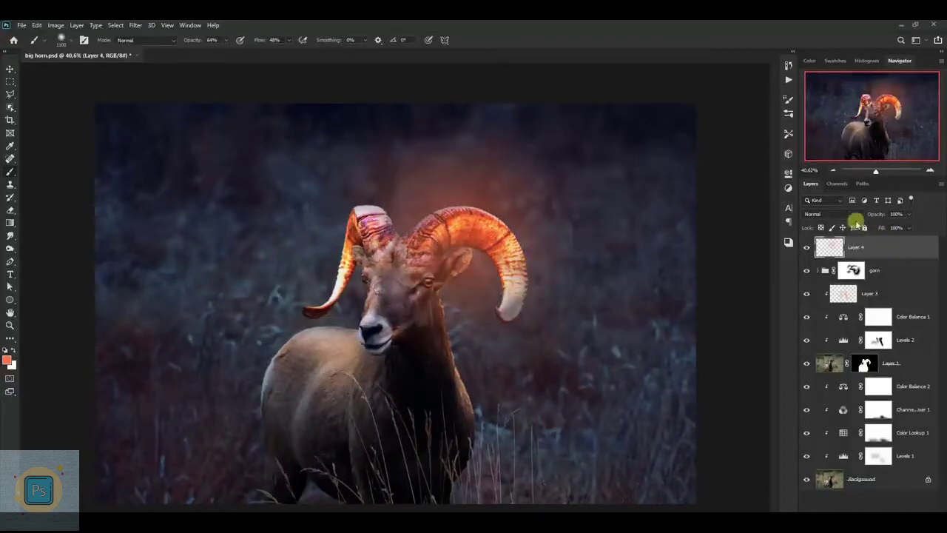
left_click(850, 213)
left_click(831, 296)
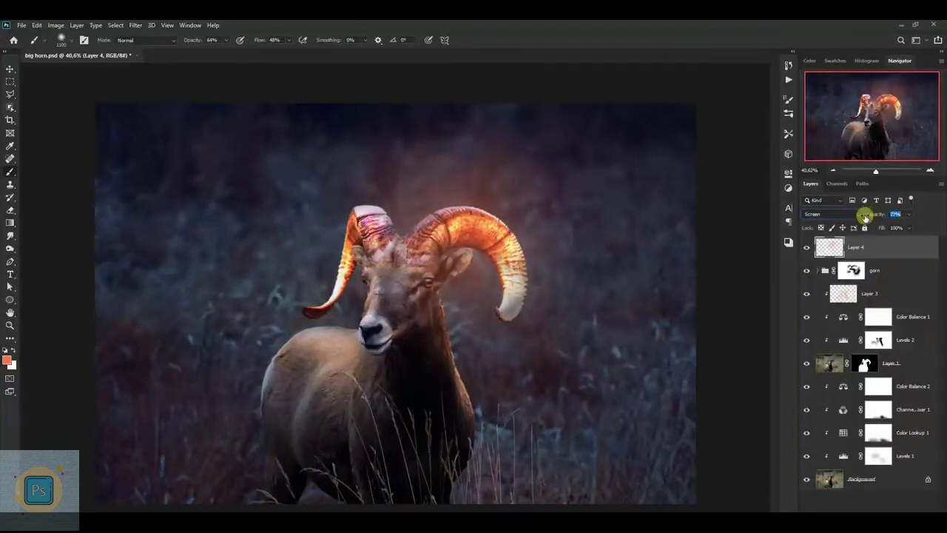
type("77")
key("Return")
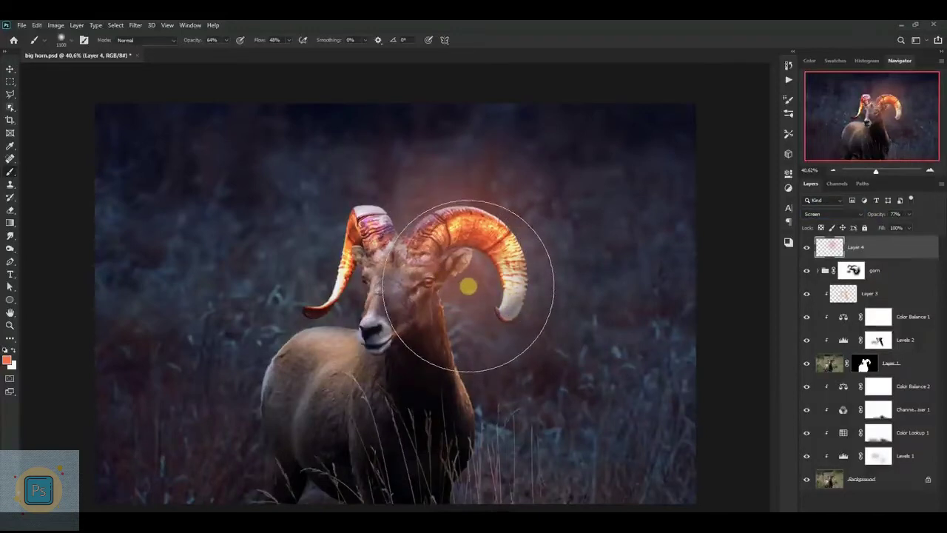
- Brighten the glow over the left horn and lower Layer 4 opacity to 44%
key("[")
key("[")
mouse_move(363, 215)
left_mouse_down()
mouse_move(349, 218)
mouse_move(348, 232)
left_mouse_up()
scroll(540, 214, "down", 1)
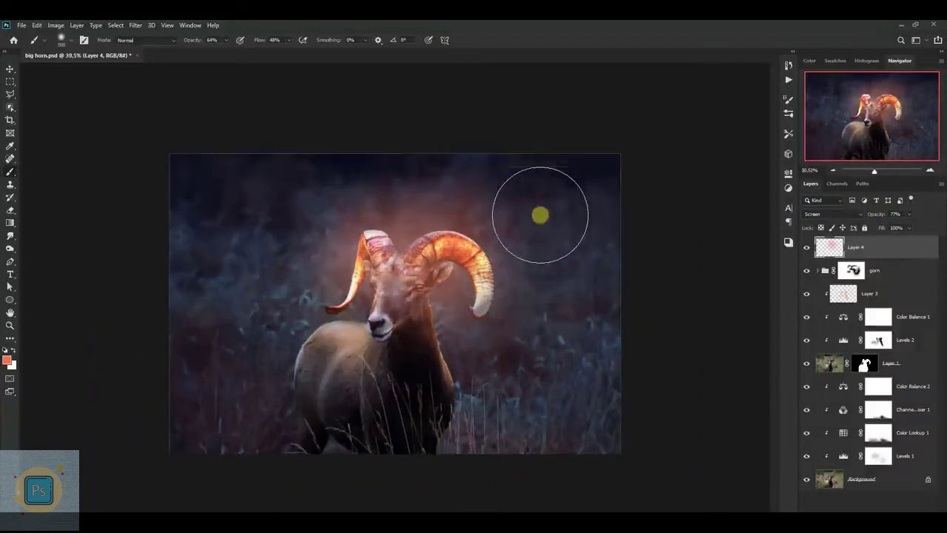
left_click_drag(873, 218, 862, 220)
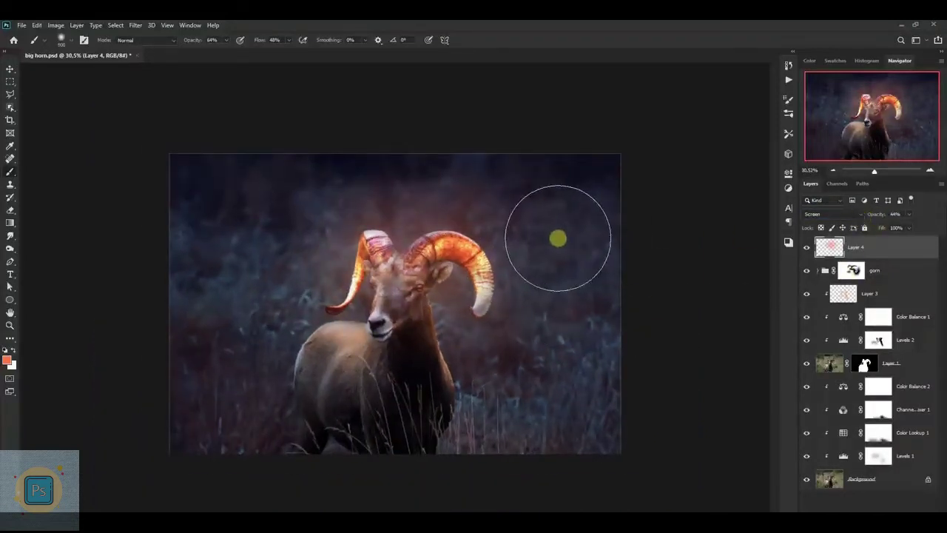
- Set the Levels 1 output white to 125
scroll(558, 239, "down", 1)
left_click(888, 364)
double_click(843, 455)
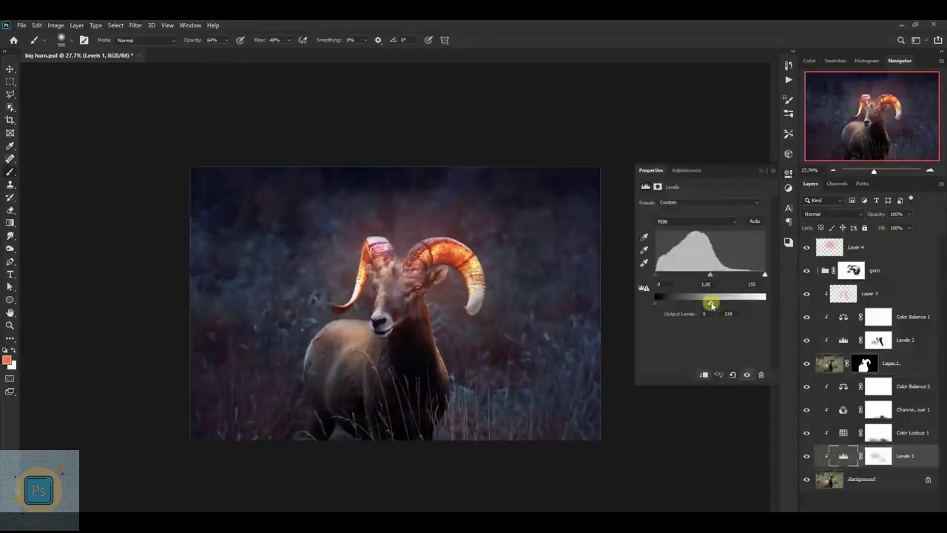
mouse_move(704, 304)
left_mouse_down()
mouse_move(686, 302)
mouse_move(706, 305)
left_mouse_up()
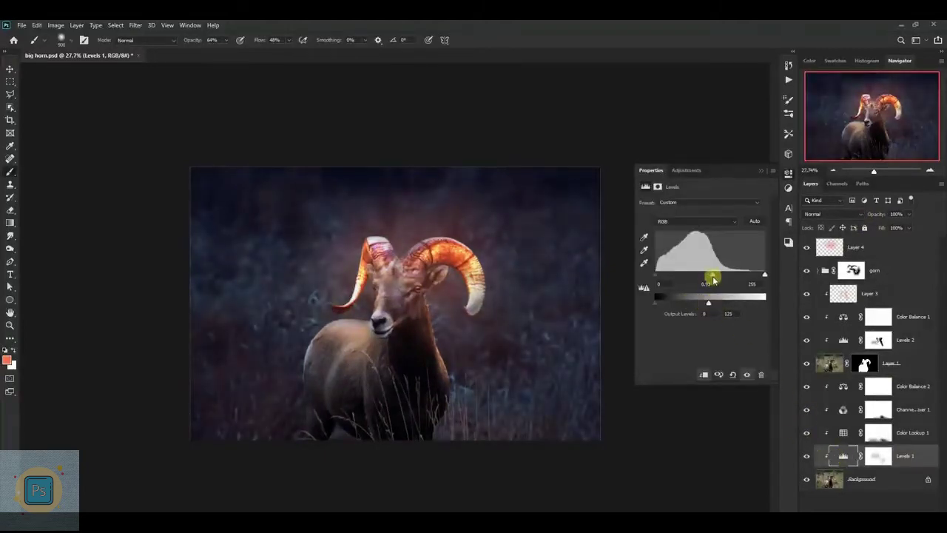
left_click(762, 172)
left_click(885, 296)
- Add clipped Layer 5 with a sampled dark colour and raise its opacity
key("ctrl+shift+alt+n")
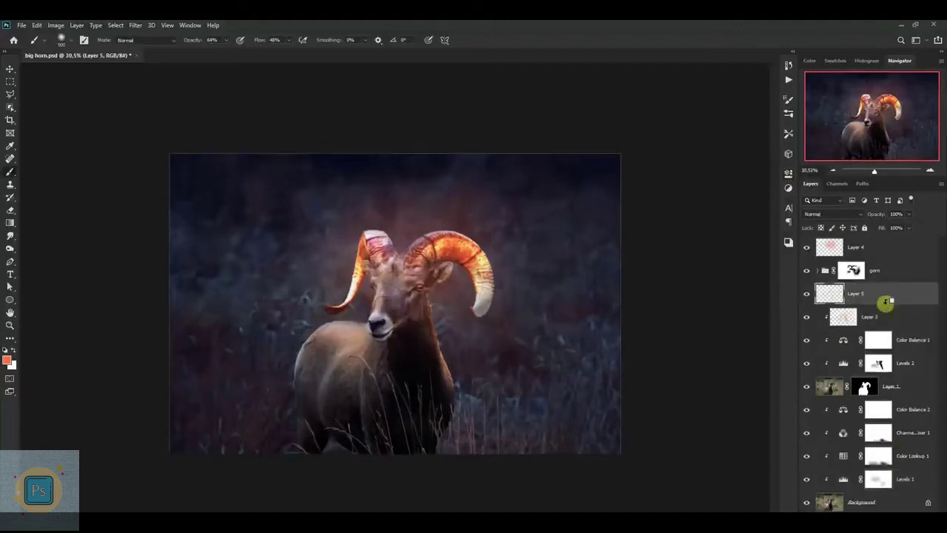
scroll(310, 331, "up", 3)
left_click(238, 290, "alt")
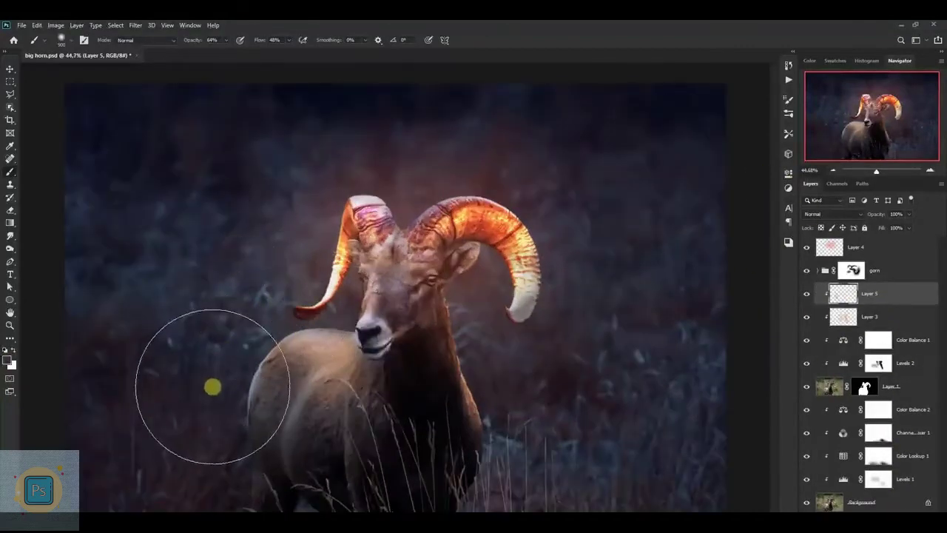
scroll(291, 342, "down", 1)
scroll(288, 370, "down", 1)
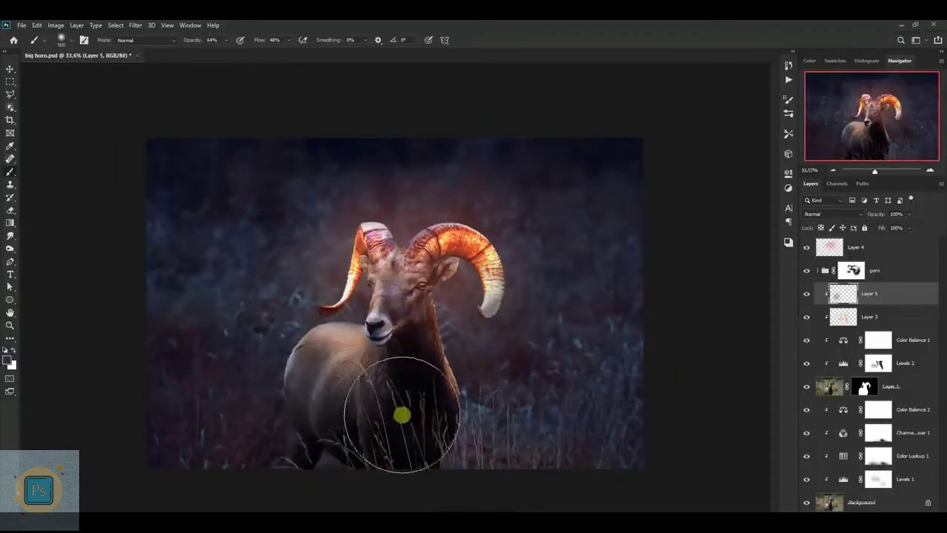
left_click_drag(874, 215, 899, 215)
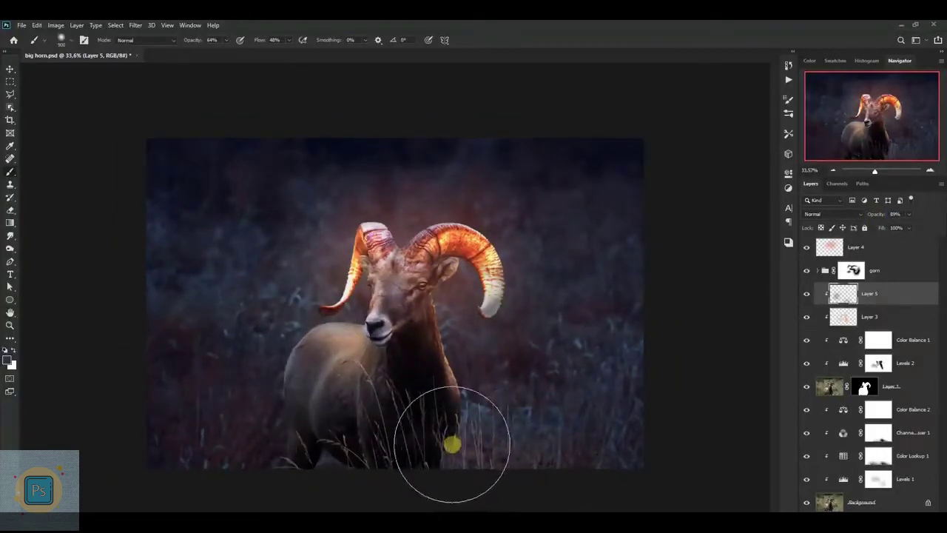
scroll(442, 444, "up", 1)
scroll(501, 444, "up", 1)
scroll(501, 445, "down", 1)
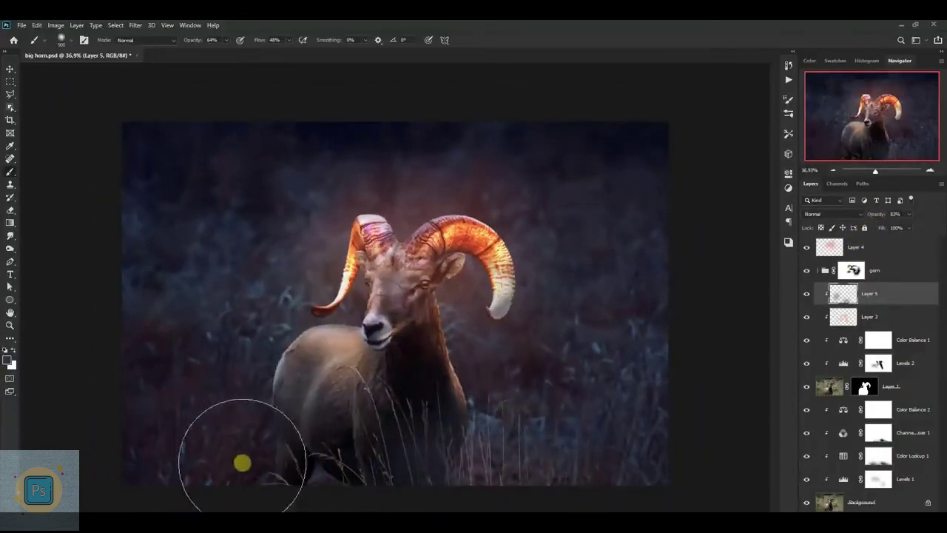
- Paint dark shading over the ram's lower body and erase the excess
left_click_drag(247, 439, 326, 455)
scroll(397, 374, "down", 2)
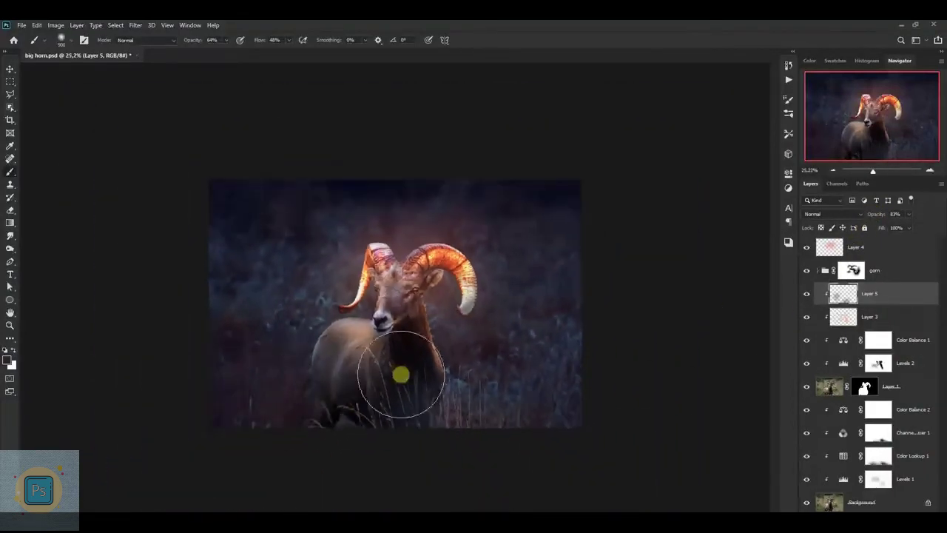
scroll(486, 344, "down", 1)
scroll(393, 412, "up", 2)
key("e")
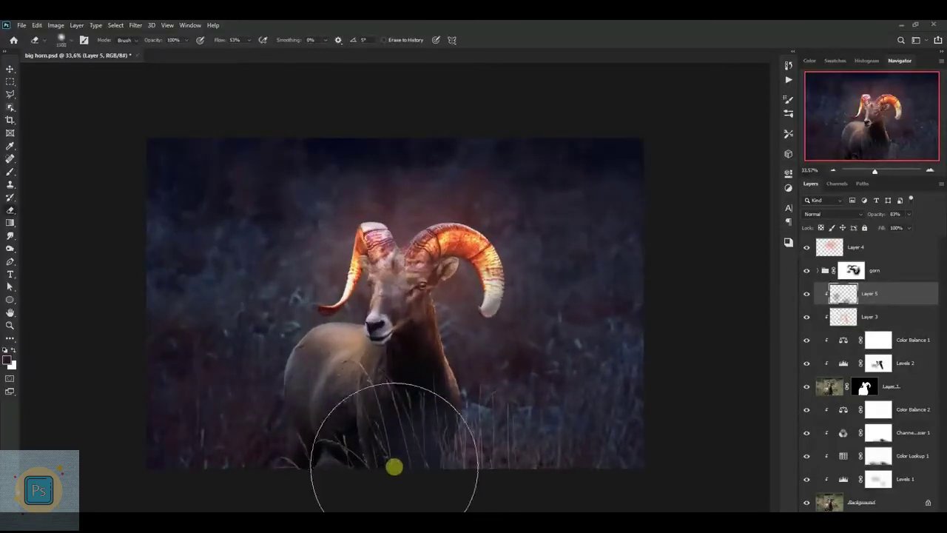
scroll(455, 422, "down", 1)
scroll(518, 362, "down", 1)
scroll(545, 344, "up", 1)
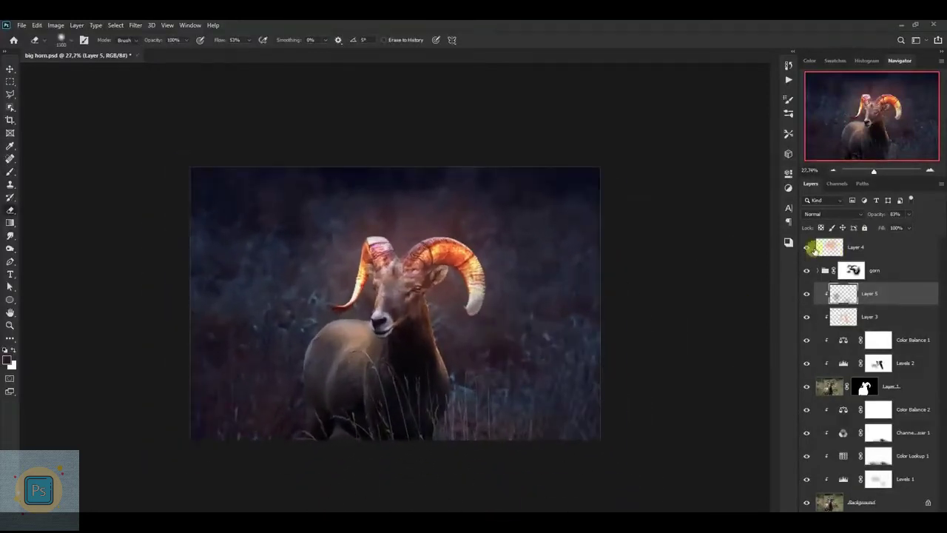
- Toggle Layer 4 and the gorn group on and off to compare the result
left_click(807, 247)
left_click(806, 247)
left_click(863, 247)
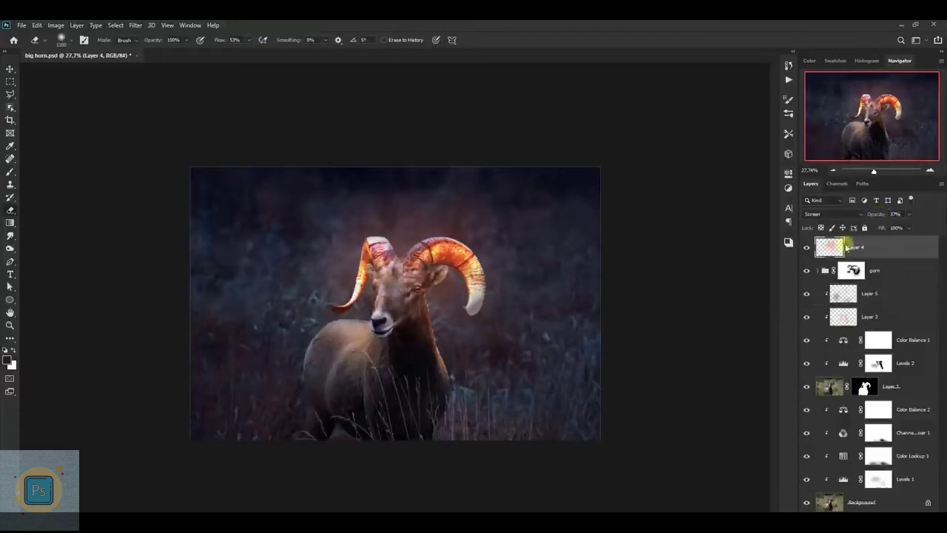
left_click(807, 270)
left_click(807, 270)
left_click(806, 270)
left_click(807, 270)
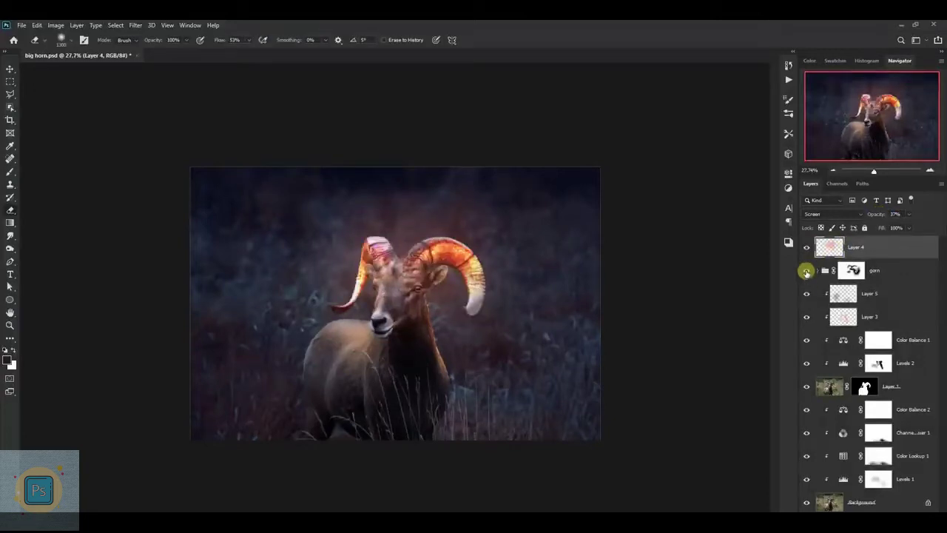
scroll(545, 282, "down", 1)
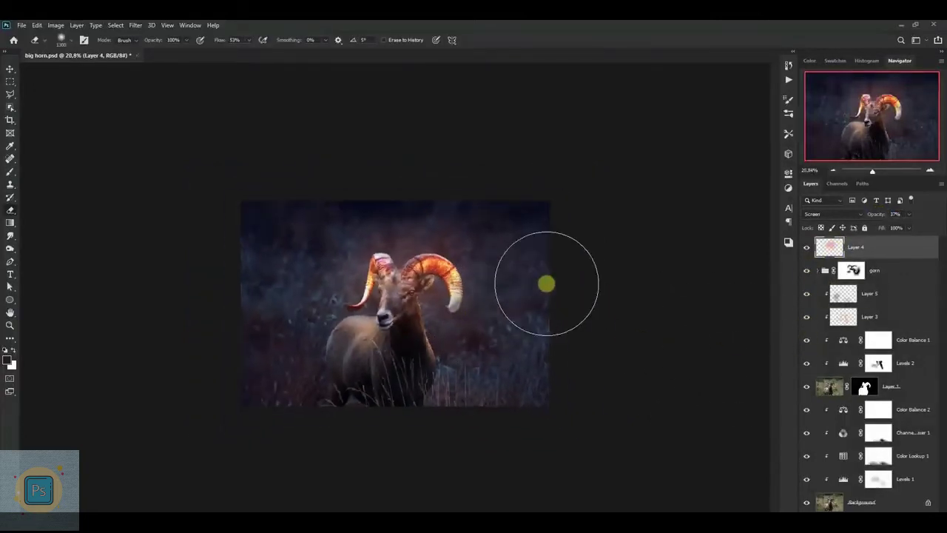
scroll(547, 283, "up", 1)
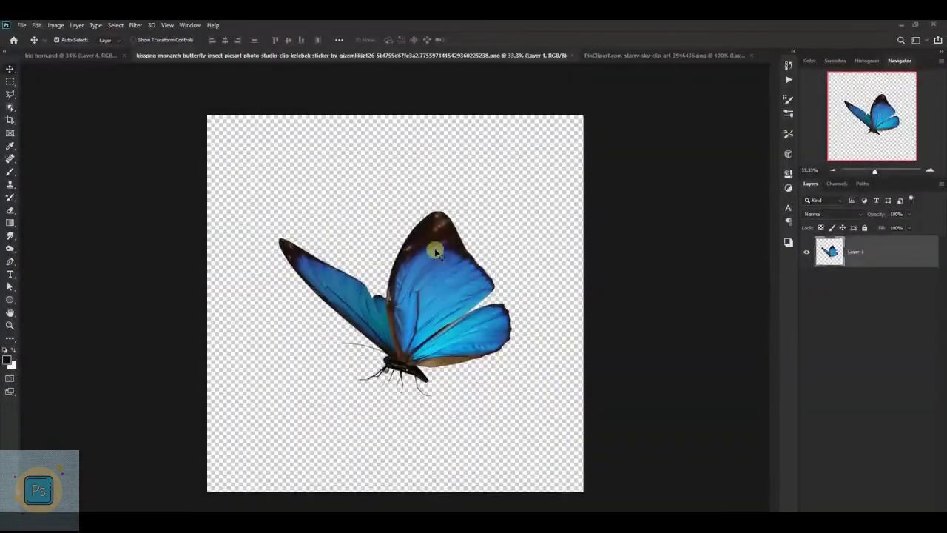
- Bring the butterfly into the ram image and shrink it above the horns
mouse_move(437, 252)
left_mouse_down()
mouse_move(121, 64)
mouse_move(444, 222)
left_mouse_up()
scroll(417, 222, "up", 3)
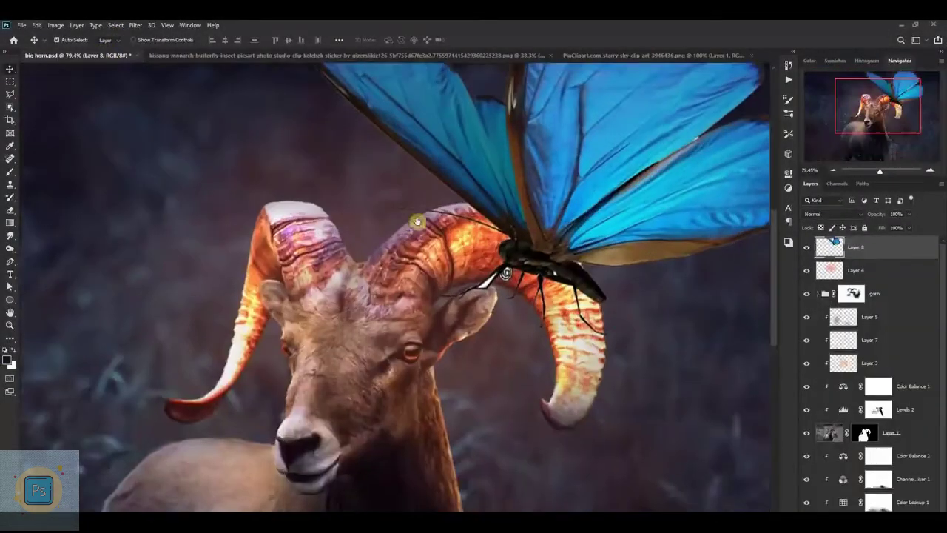
scroll(416, 222, "down", 3)
key("ctrl+t")
mouse_move(710, 364)
left_mouse_down()
mouse_move(556, 243)
mouse_move(532, 246)
left_mouse_up()
scroll(556, 244, "up", 3)
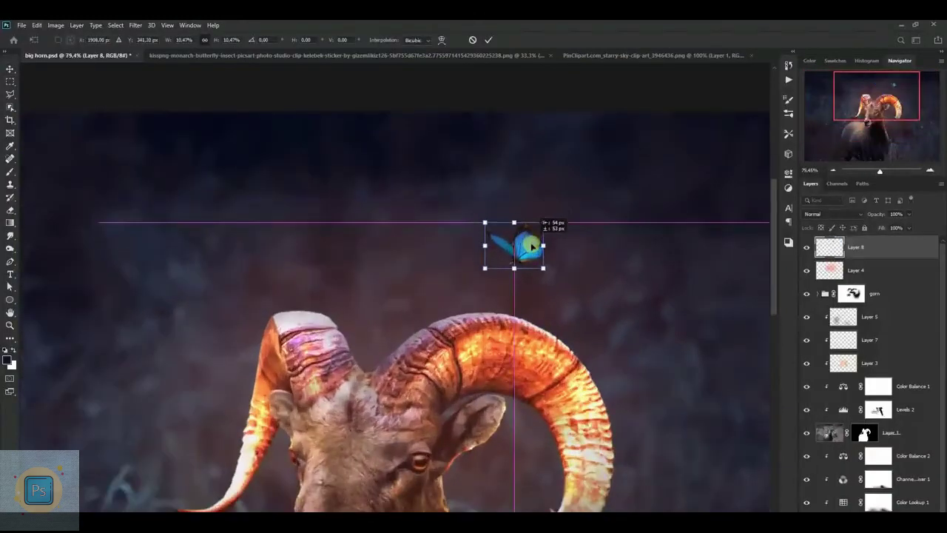
key("Return")
scroll(531, 247, "up", 2)
scroll(532, 246, "up", 2)
- Colorize the butterfly orange with Hue/Saturation (Hue 24, Saturation +72)
key("ctrl+u")
left_click_drag(758, 303, 707, 304)
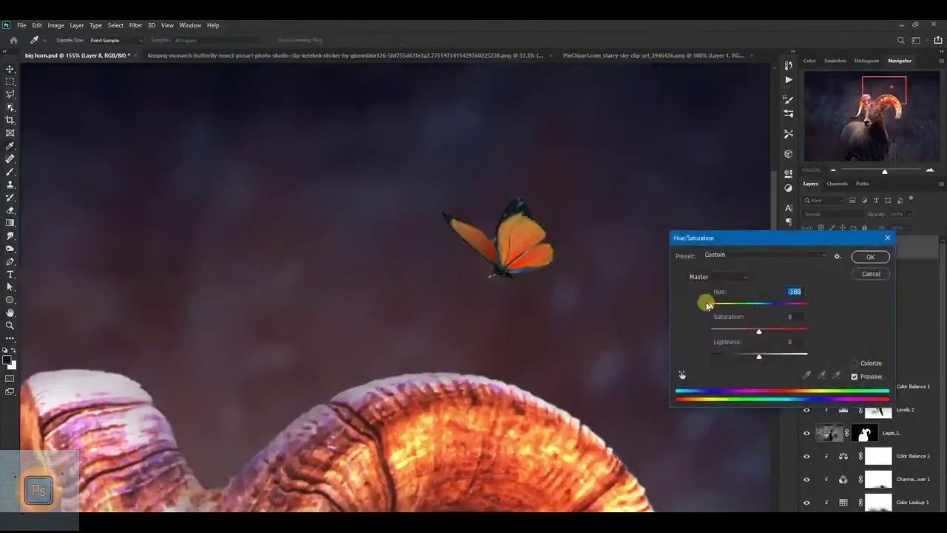
left_click(855, 362)
mouse_move(759, 330)
left_mouse_down()
mouse_move(781, 331)
mouse_move(716, 306)
left_mouse_up()
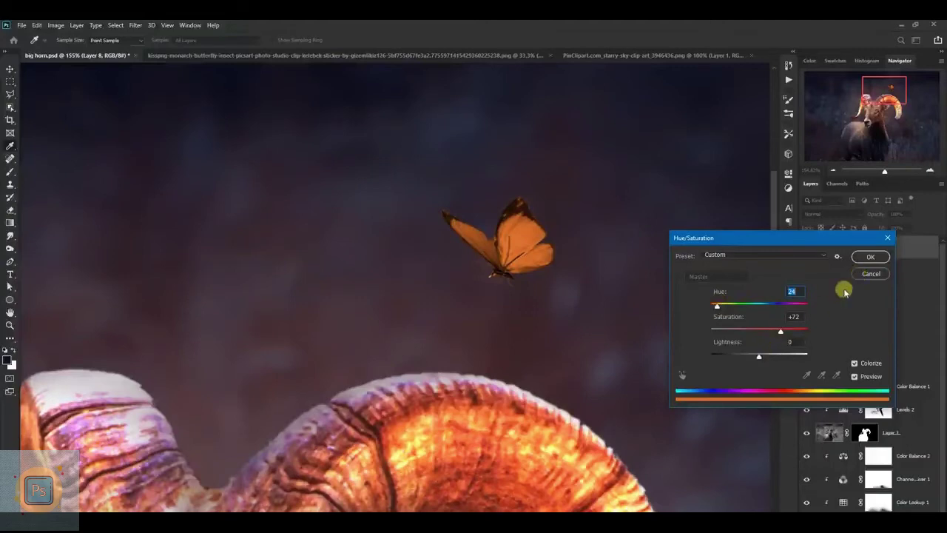
left_click(867, 257)
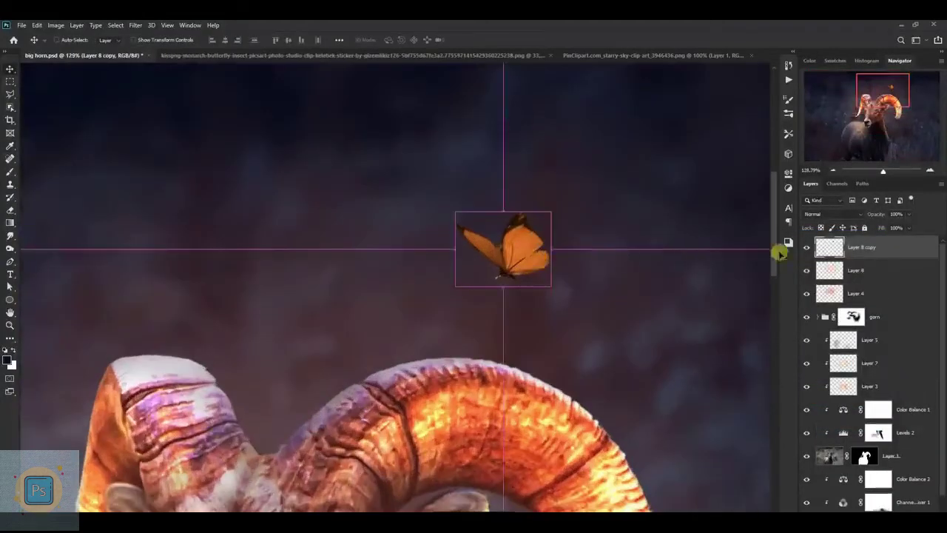
- Set the butterfly copy to Color Dodge and soften it with a Gaussian Blur
left_click(829, 214)
left_click(836, 304)
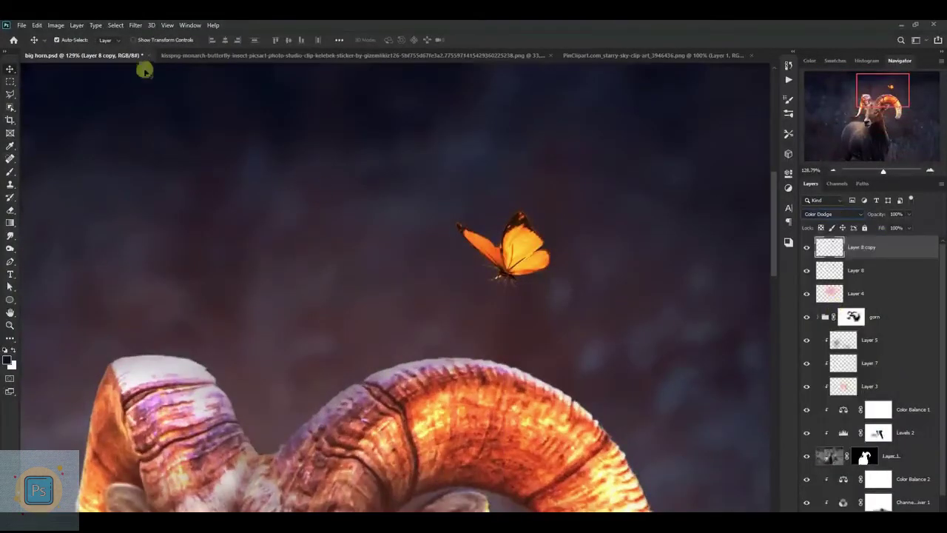
left_click(137, 28)
left_click(277, 179)
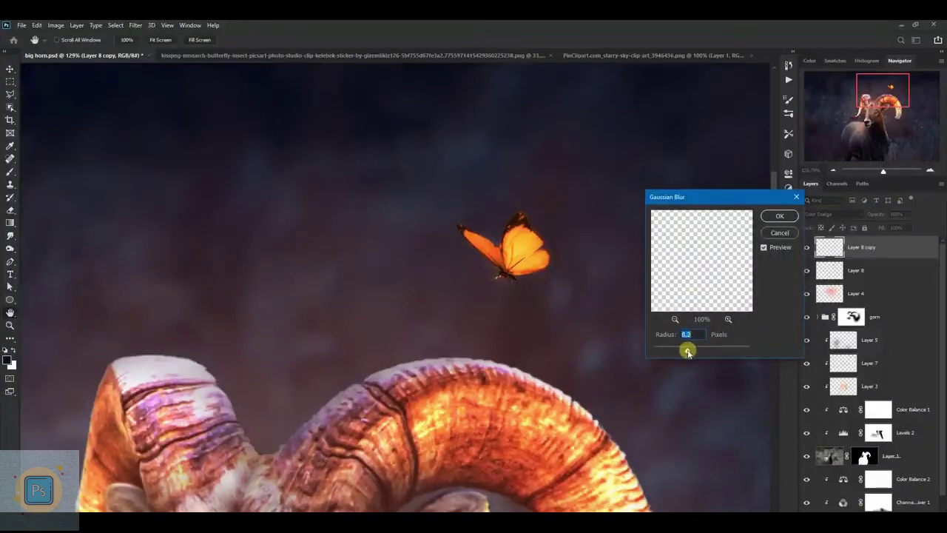
left_click(773, 220)
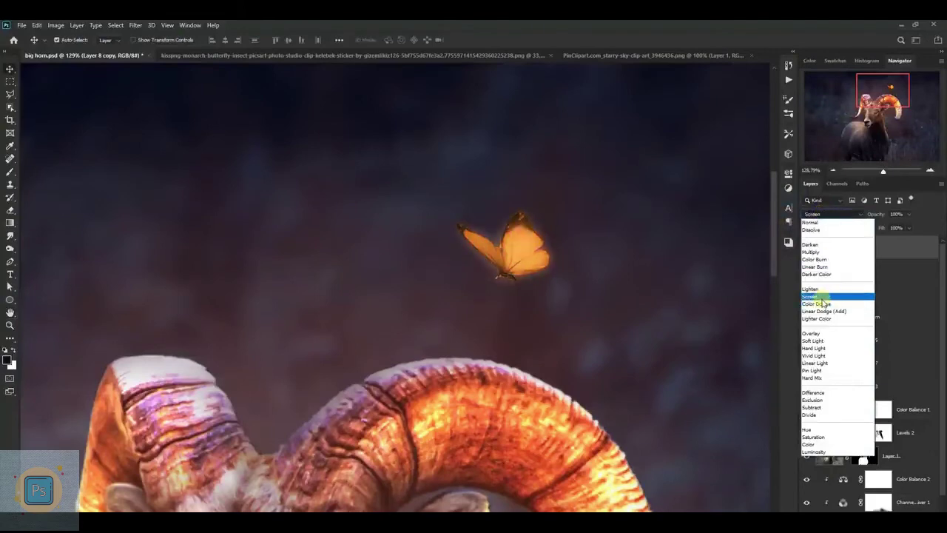
left_click(819, 303)
- Duplicate the glow layer, then merge the three butterfly layers into one named btfly1
key("ctrl+j")
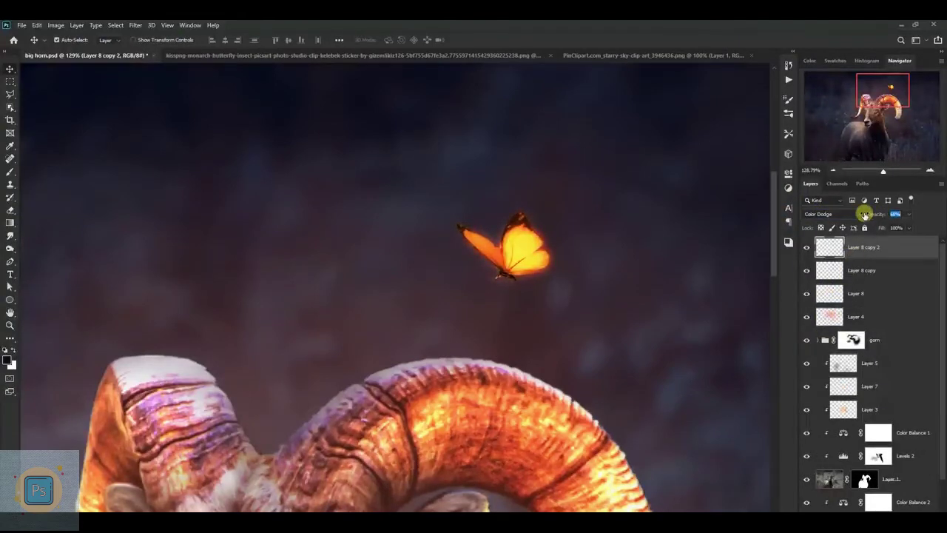
left_click(864, 299, "shift")
right_click(865, 252)
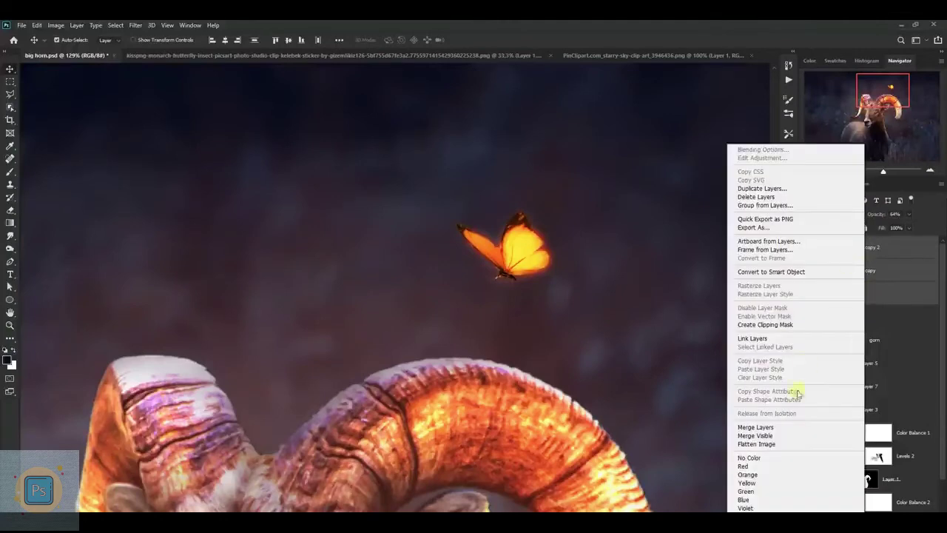
left_click(777, 430)
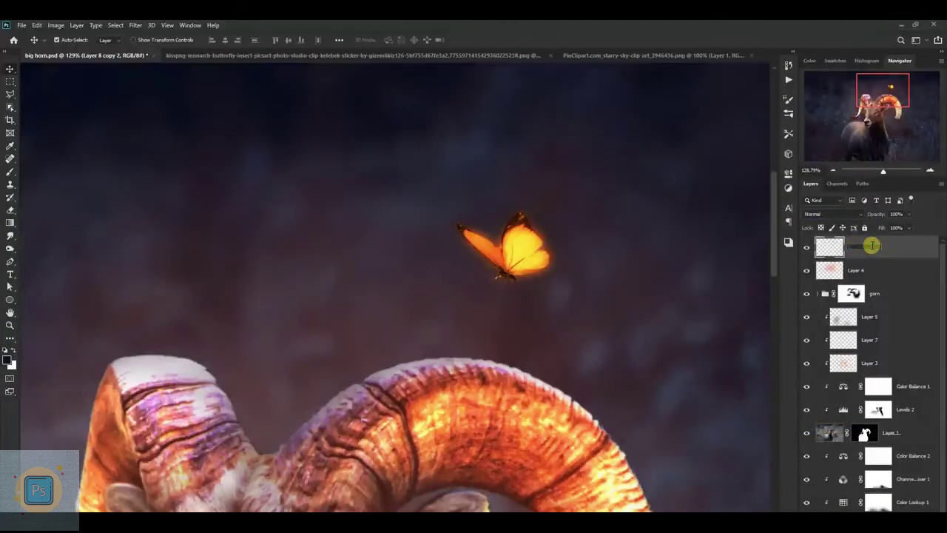
type("btfly1")
key("Return")
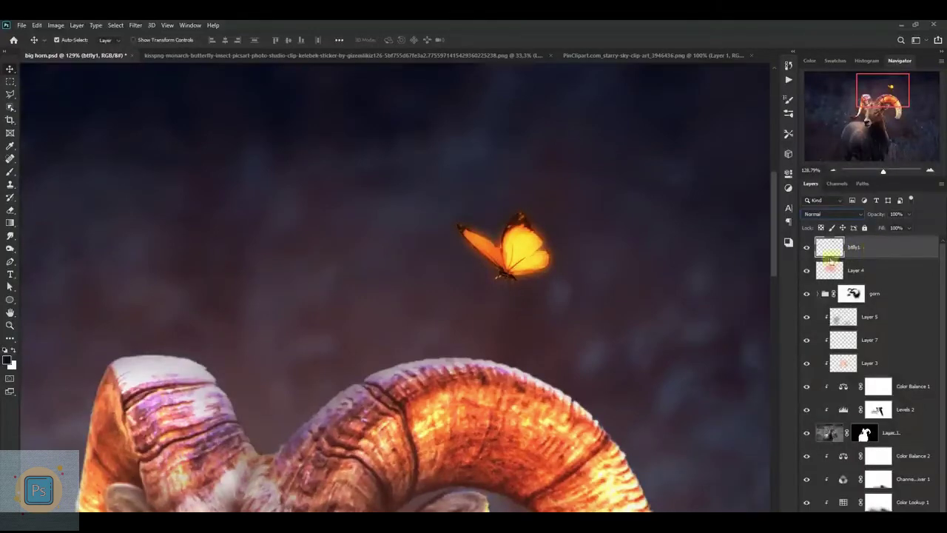
- Duplicate btfly1, flip it horizontally, shrink it beside the left horn, and add empty Layer 8 above
key("ctrl+j")
key("ctrl+t")
right_click(546, 236)
left_click(570, 406)
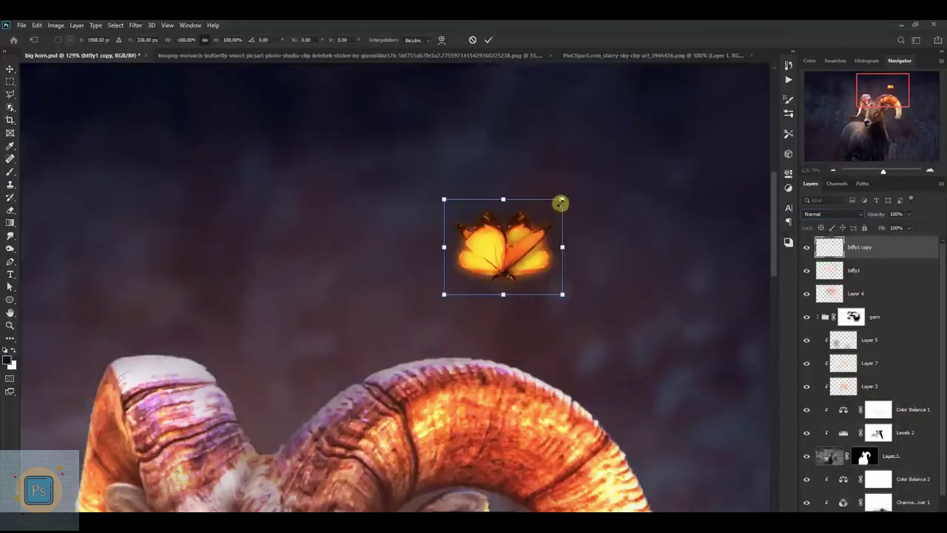
mouse_move(558, 203)
left_mouse_down()
mouse_move(516, 257)
mouse_move(284, 353)
left_mouse_up()
scroll(527, 231, "down", 3)
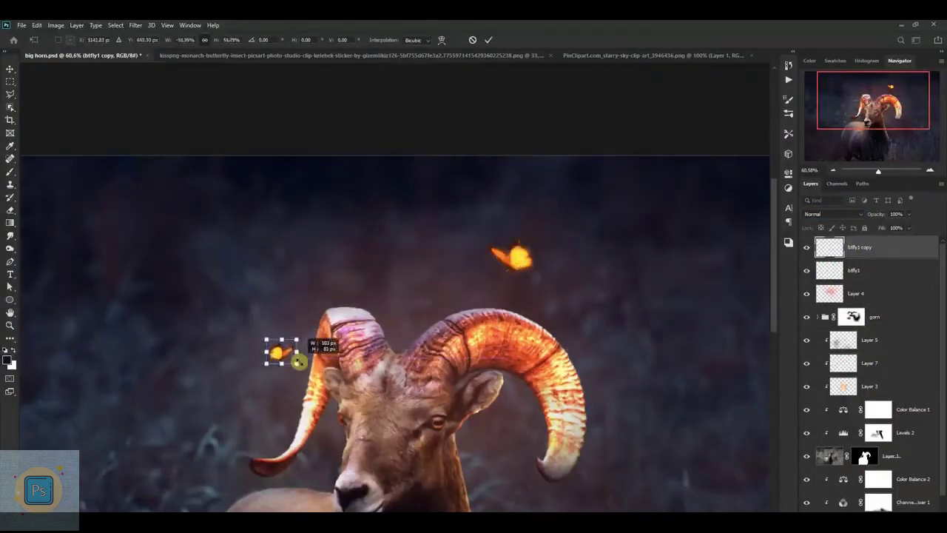
key("Return")
scroll(322, 273, "down", 3)
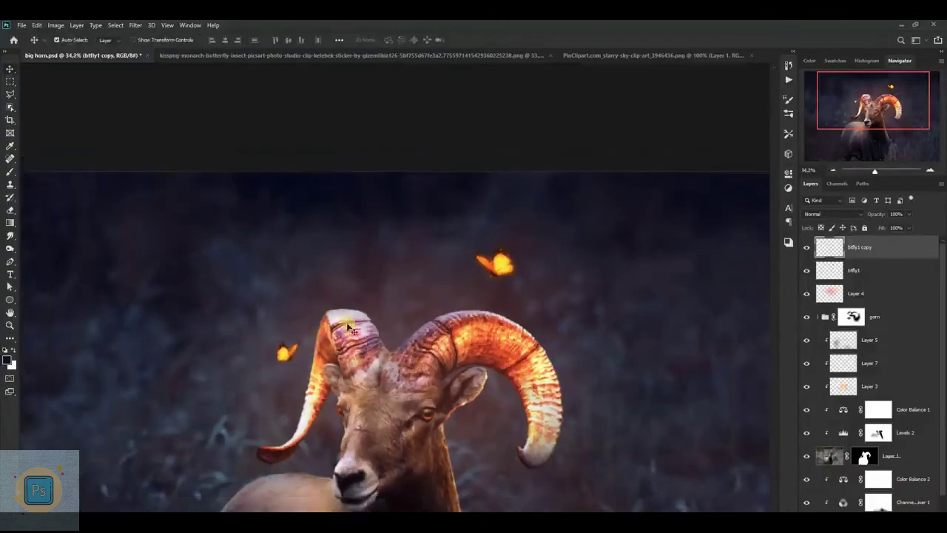
scroll(322, 273, "up", 3)
scroll(419, 207, "up", 1)
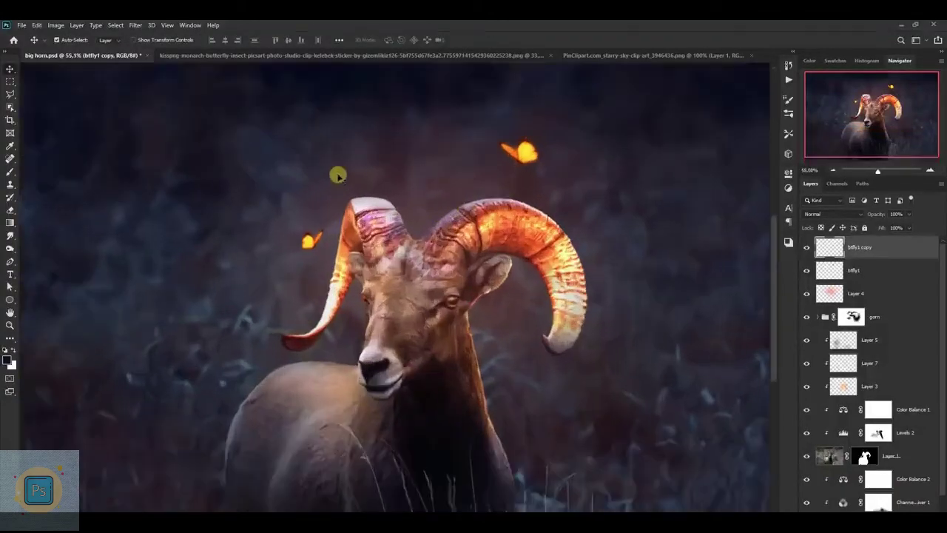
scroll(338, 176, "up", 1)
key("ctrl+shift+alt+n")
- Paint a soft orange glow around the upper butterfly on Layer 8, set to Color Dodge
key("b")
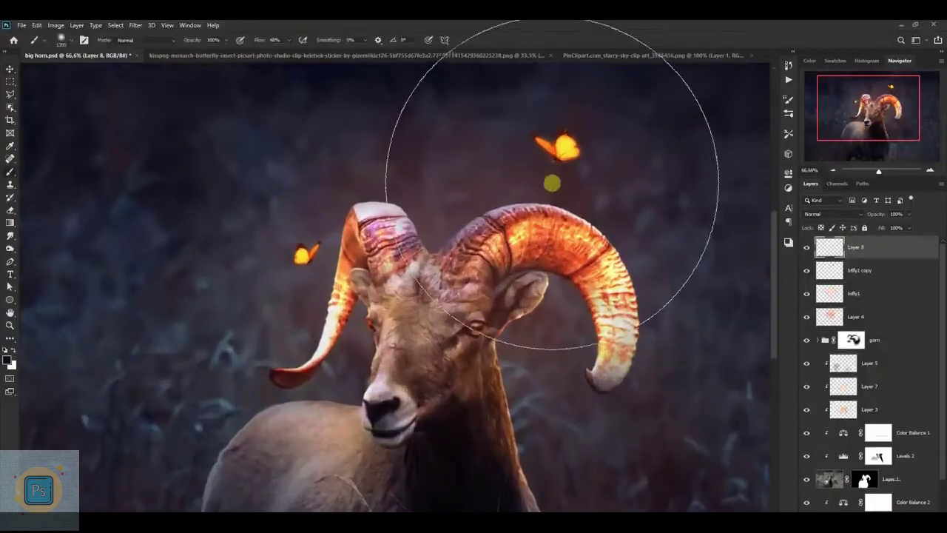
left_click(557, 144, "alt")
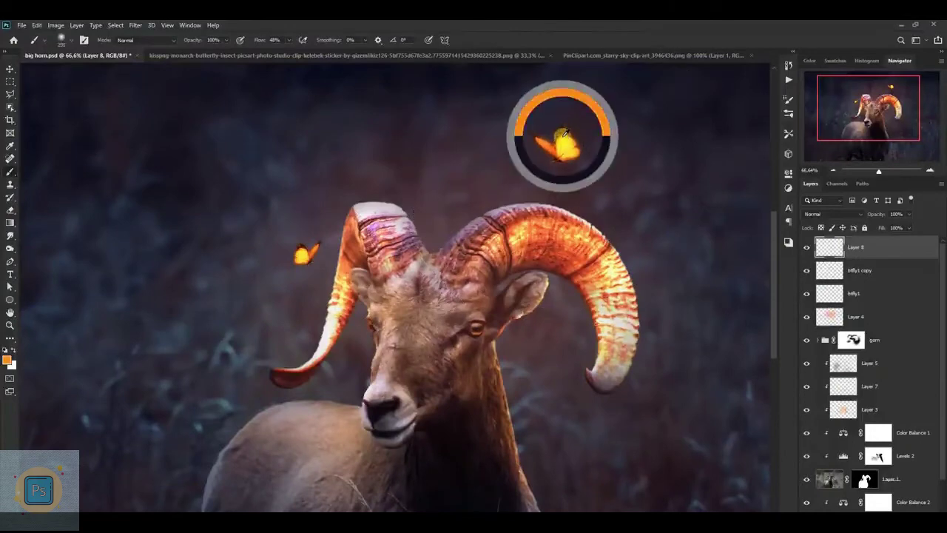
left_click(556, 144)
left_click(833, 214)
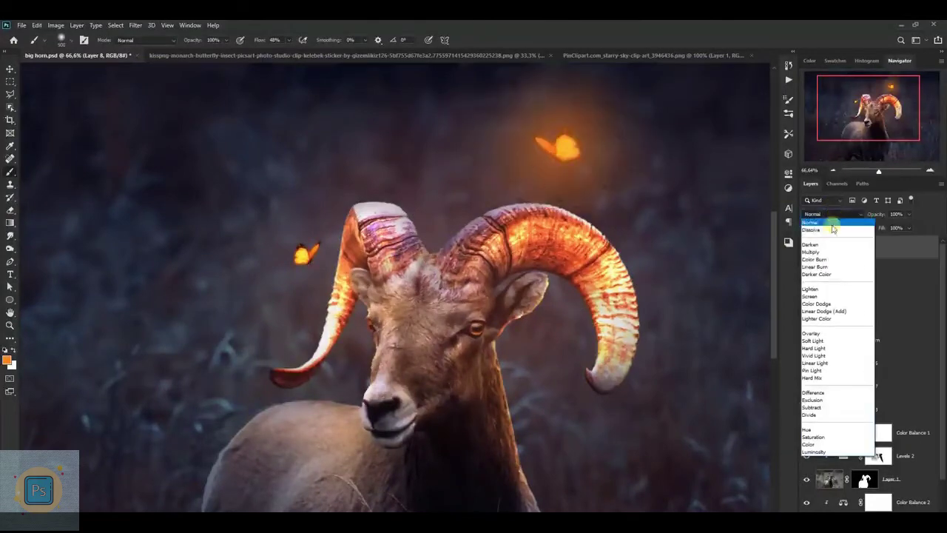
left_click(816, 304)
key("ctrl+u")
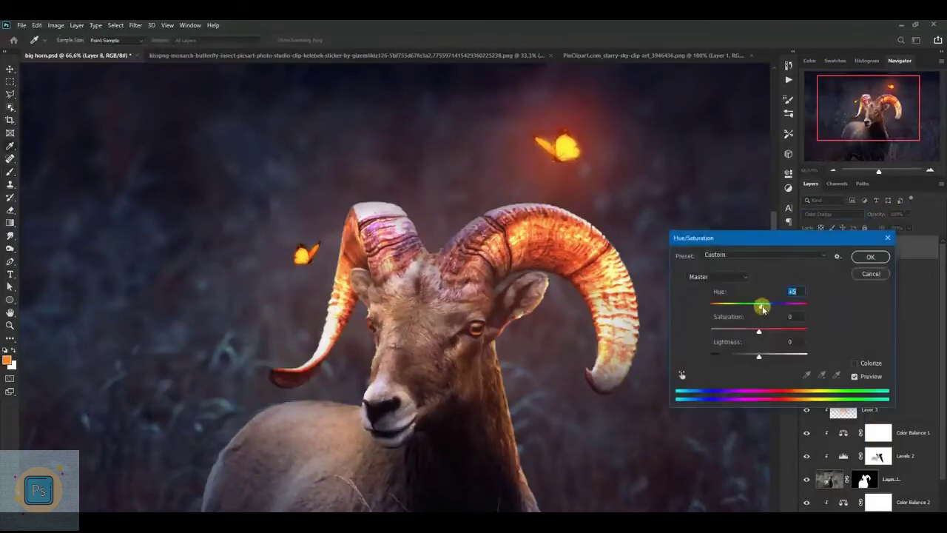
- Duplicate the glow, shrink it over the left butterfly, and set the copy to Screen
left_click(870, 257)
key("ctrl+minus")
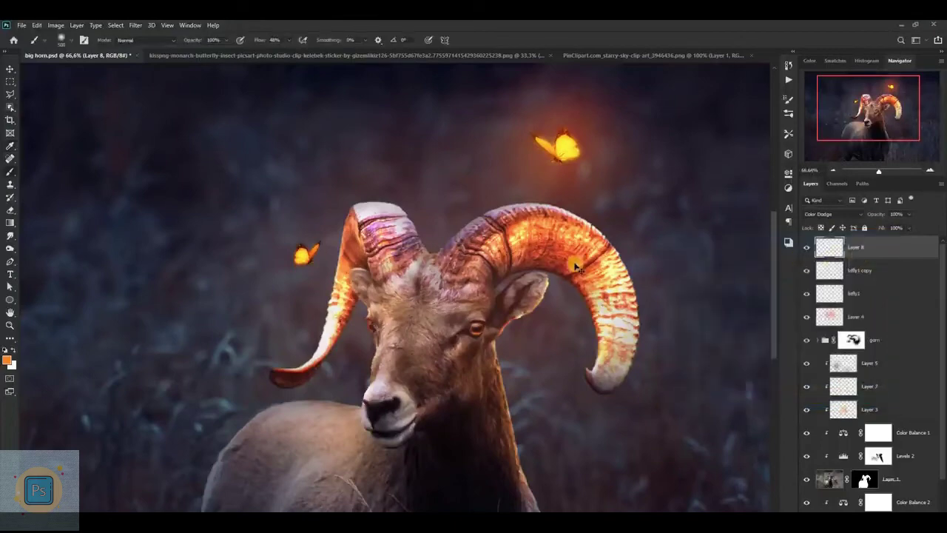
key("ctrl+j")
key("ctrl+t")
left_click_drag(562, 152, 392, 241)
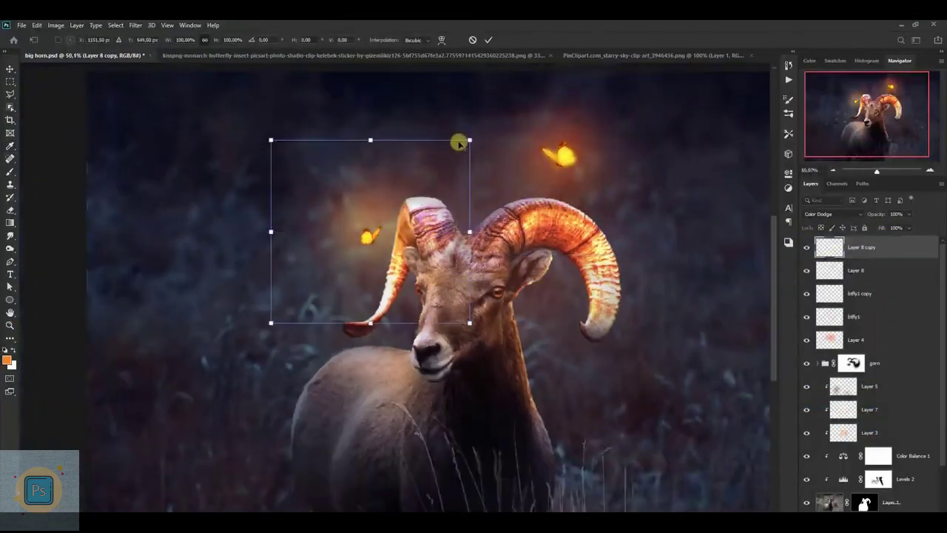
left_click_drag(470, 136, 435, 180)
key("Return")
left_click(832, 214)
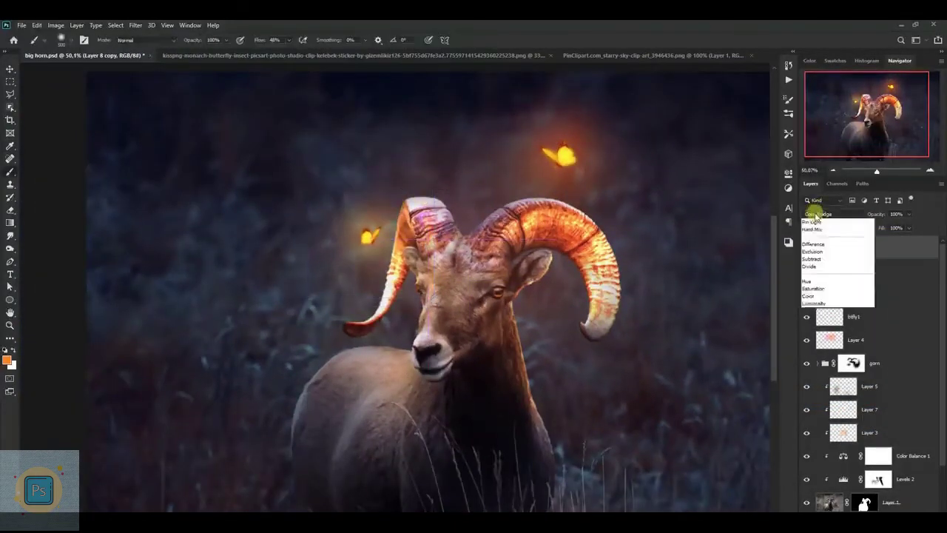
left_click(813, 295)
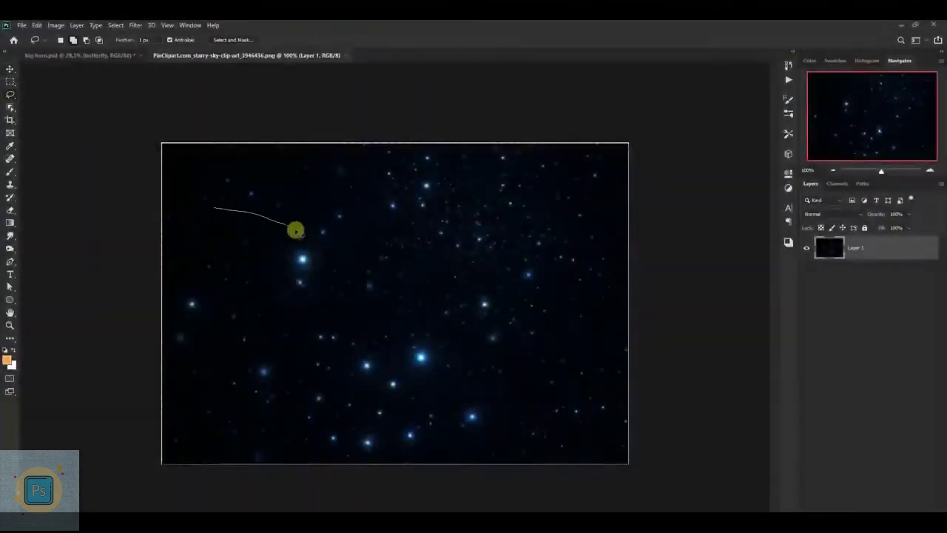
- Lasso a cluster of stars, drag them into the ram picture above the horn, and blend with Screen
mouse_move(295, 230)
left_mouse_down()
mouse_move(514, 410)
mouse_move(212, 393)
mouse_move(232, 217)
left_mouse_up()
key("v")
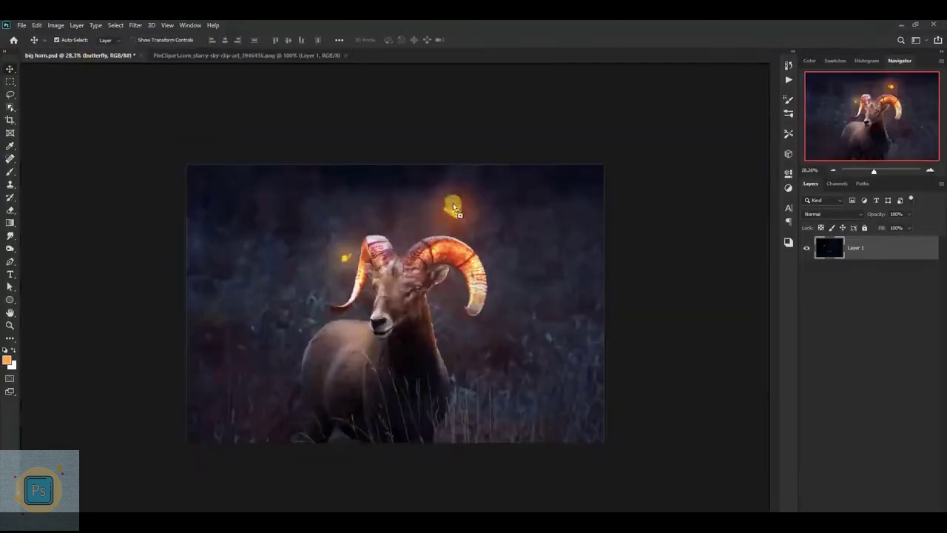
left_click_drag(259, 258, 453, 203)
scroll(420, 268, "up", 3)
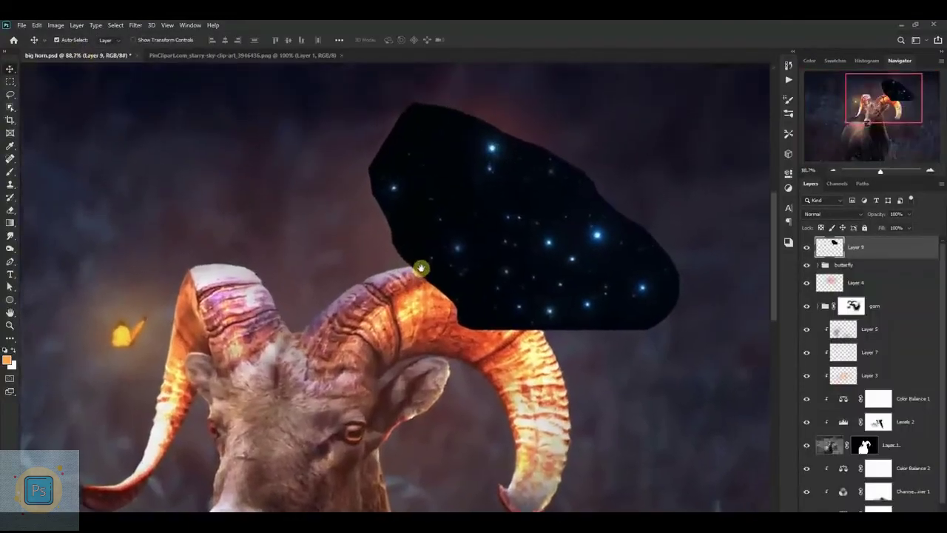
left_click_drag(478, 241, 476, 205)
left_click(833, 214)
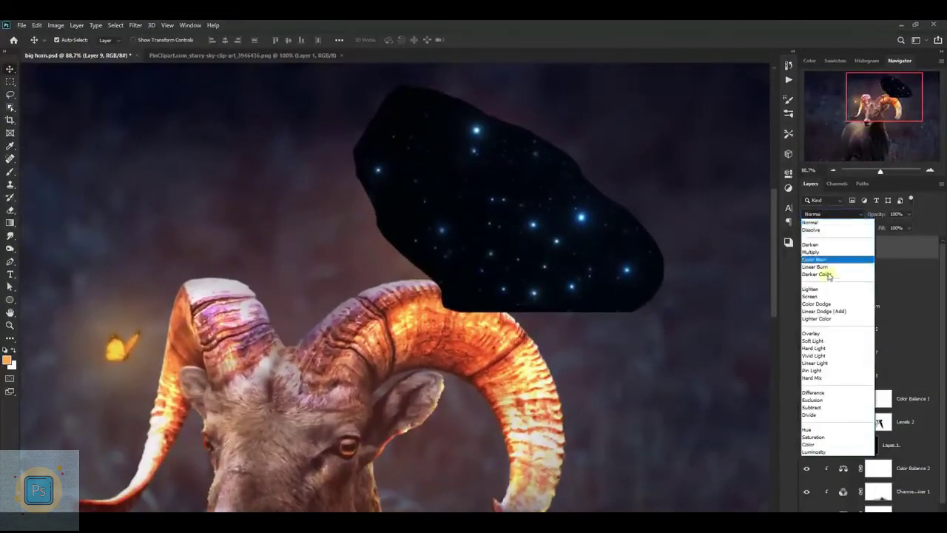
left_click(829, 296)
- Darken the stars with Levels and colorize them warm orange (Hue 32, Saturation 25)
key("ctrl+l")
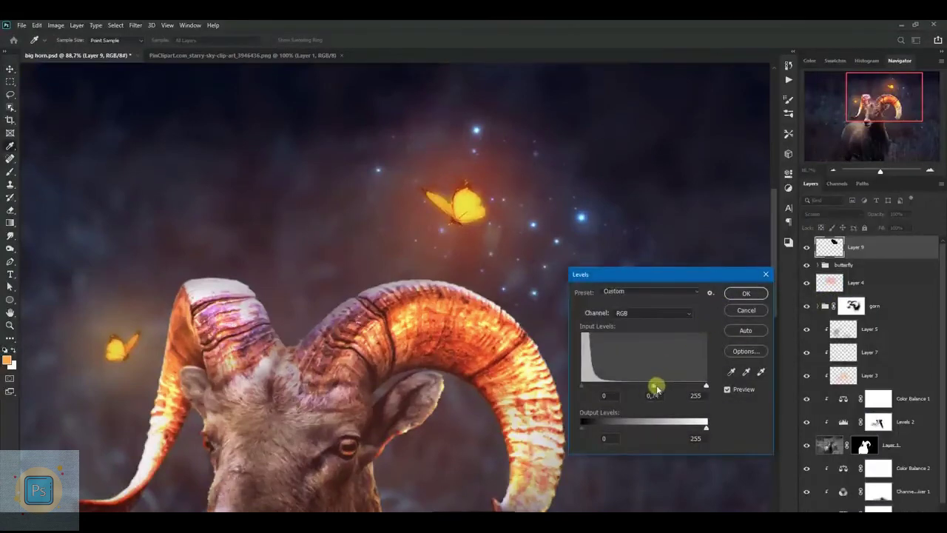
left_click_drag(656, 386, 659, 387)
left_click_drag(585, 386, 590, 386)
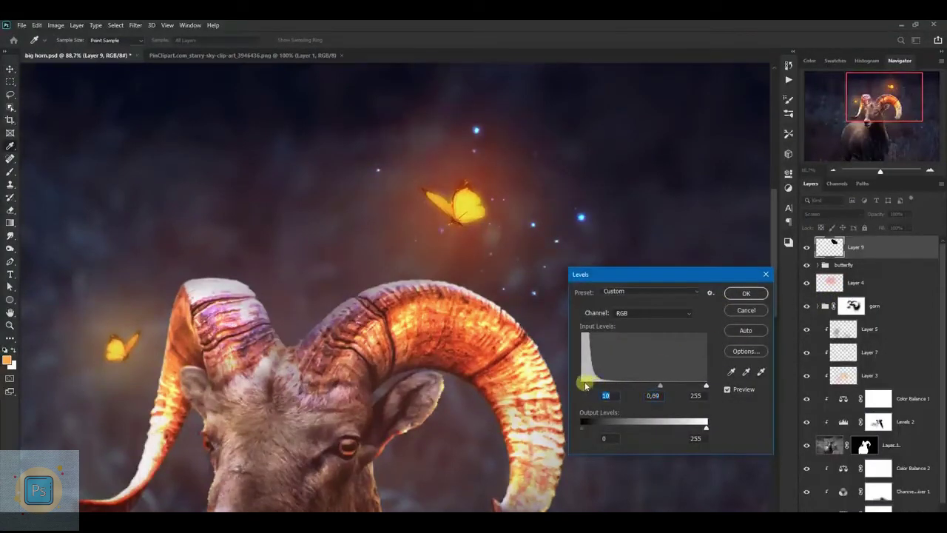
left_click(746, 293)
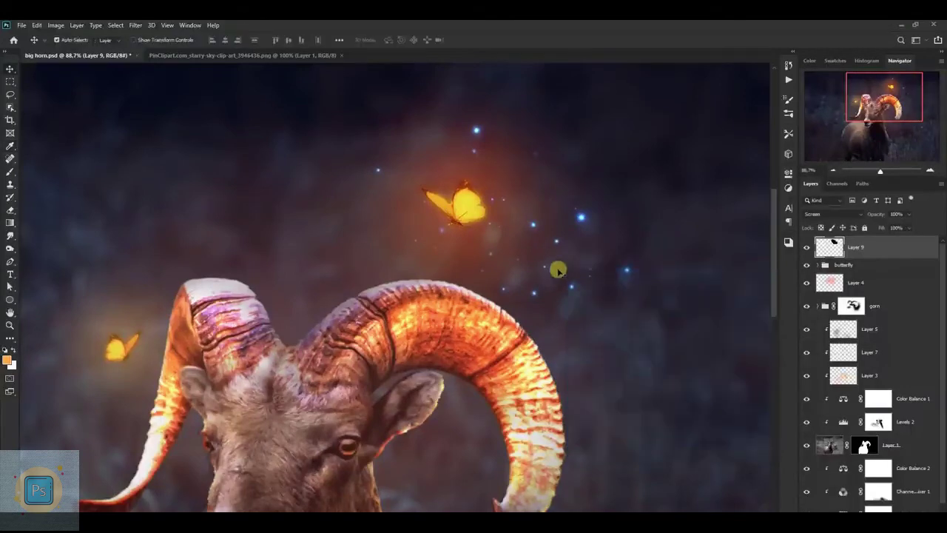
key("ctrl+u")
left_click(855, 363)
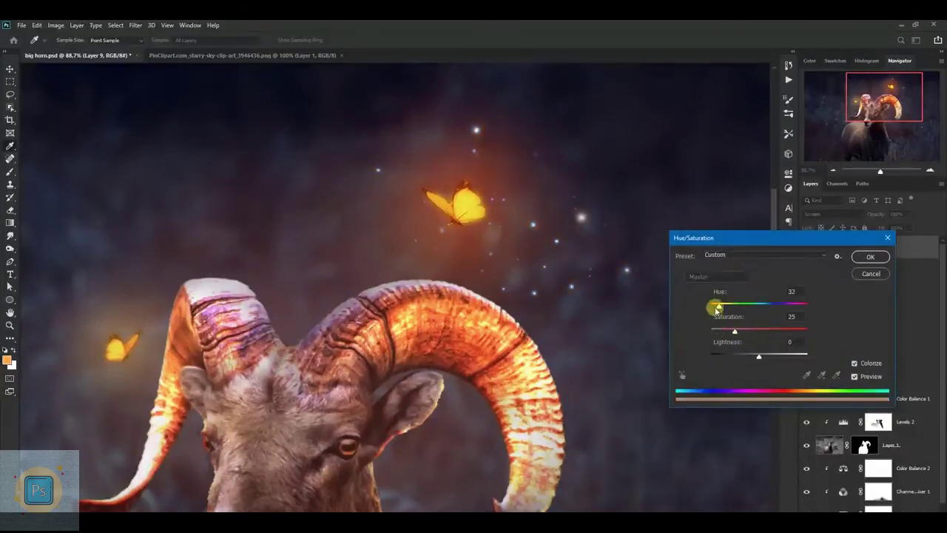
key("Return")
- Shrink the sparkle layer around the upper butterfly
key("ctrl+0")
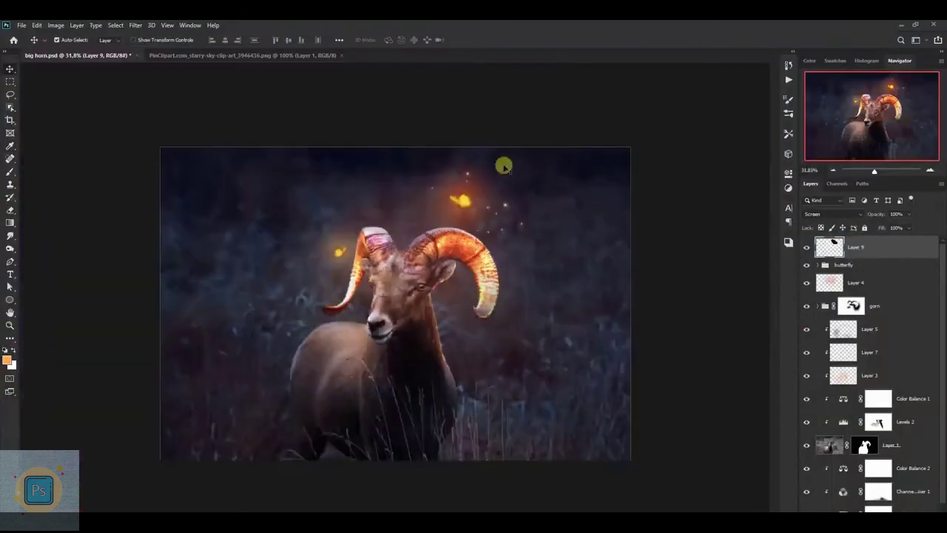
scroll(503, 163, "up", 3)
key("ctrl+t")
left_click_drag(609, 213, 508, 165)
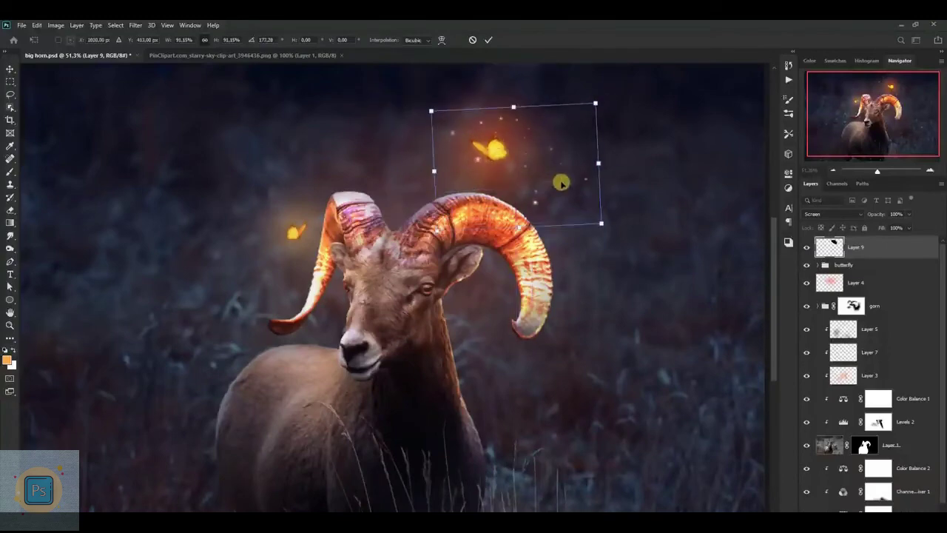
key("Return")
- Add a horizontally flipped, smaller sparkle copy around the left butterfly
key("ctrl+j")
key("ctrl+t")
left_click_drag(554, 205, 343, 284)
right_click(358, 242)
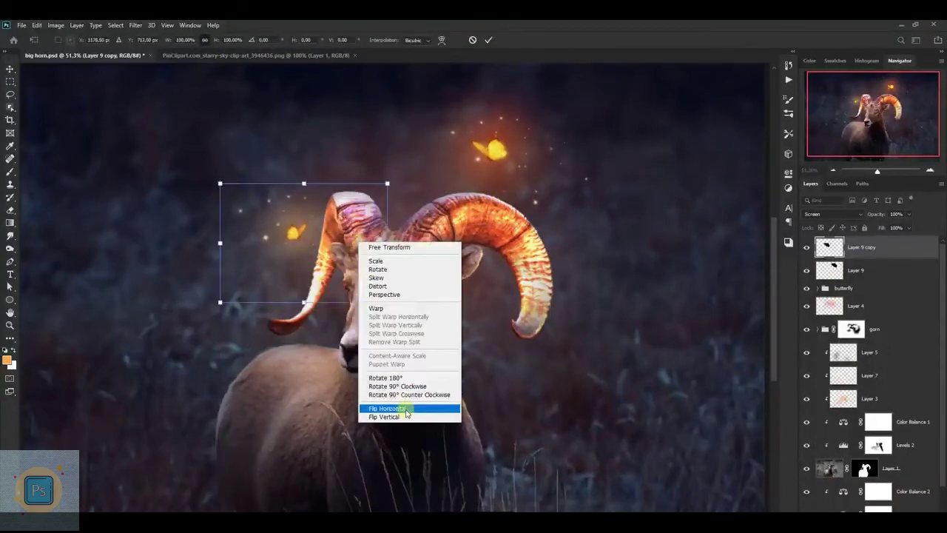
left_click(406, 413)
mouse_move(392, 306)
left_mouse_down()
mouse_move(345, 270)
mouse_move(345, 258)
left_mouse_up()
key("Return")
- Add another sparkle copy placed beside the right horn
scroll(399, 222, "down", 5)
scroll(393, 207, "up", 2)
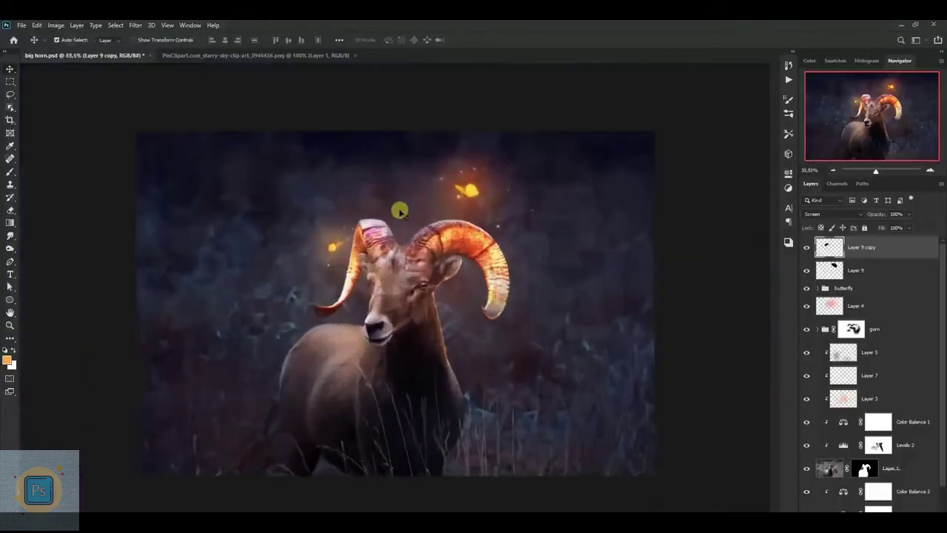
scroll(411, 222, "up", 2)
key("ctrl+alt+t")
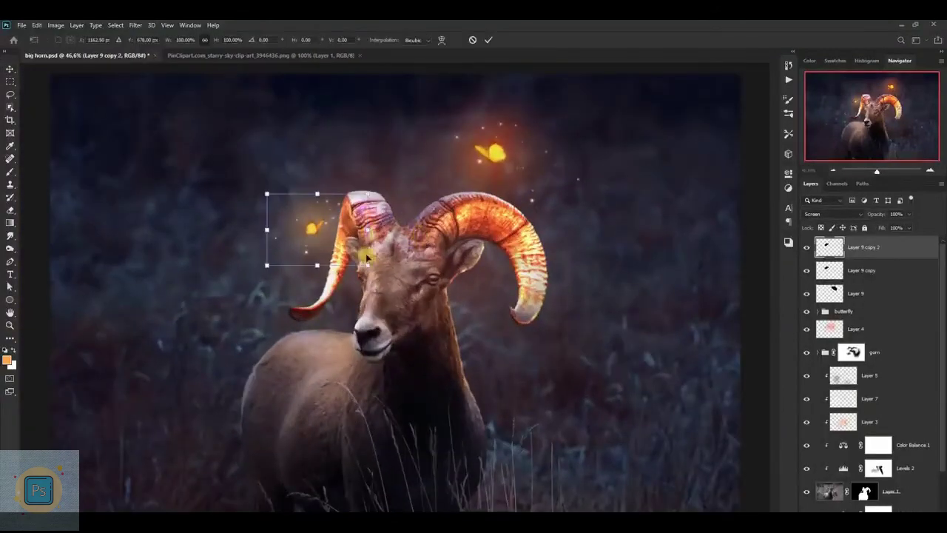
left_click_drag(416, 283, 527, 314)
key("Return")
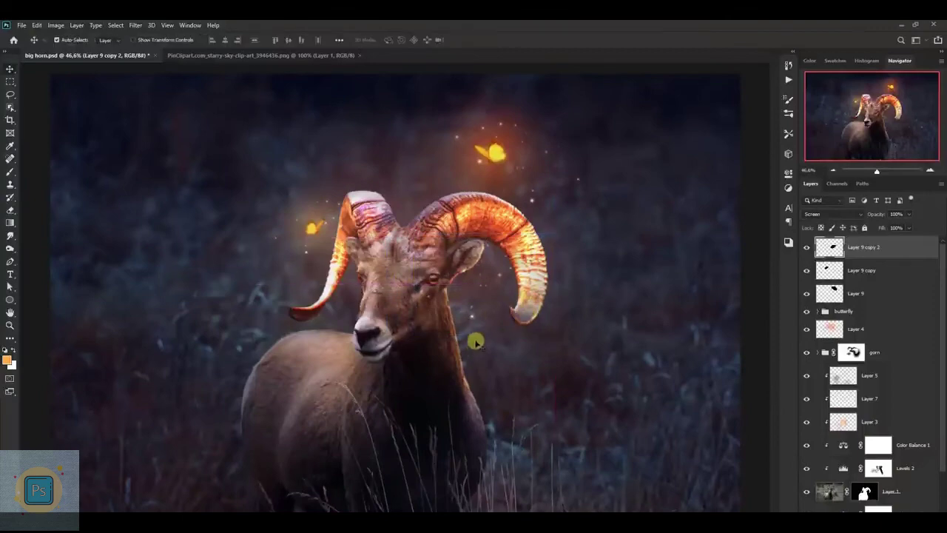
- Lower the mirrored Layer 9 copy's opacity to 70%
scroll(473, 338, "down", 2)
scroll(478, 351, "down", 2)
scroll(467, 363, "up", 3)
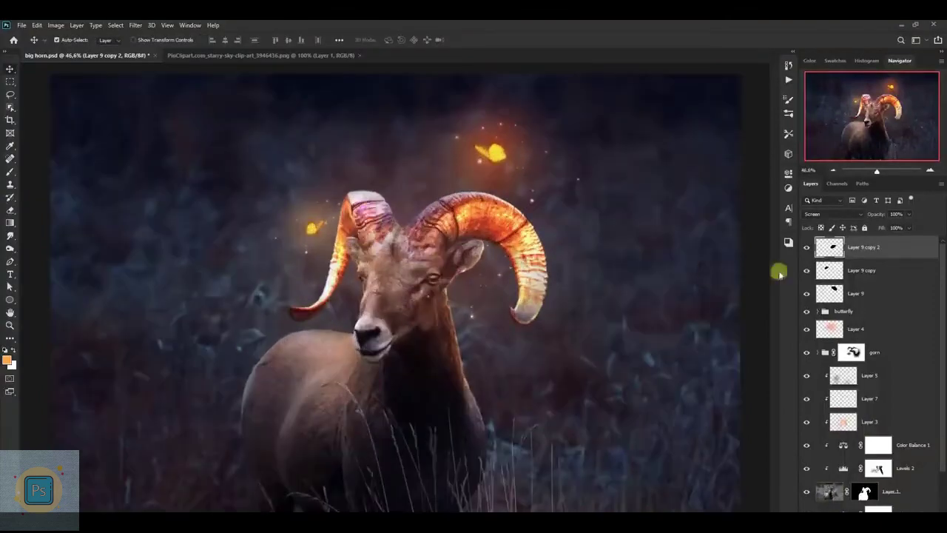
left_click(866, 270)
scroll(380, 321, "down", 2)
scroll(382, 332, "down", 1)
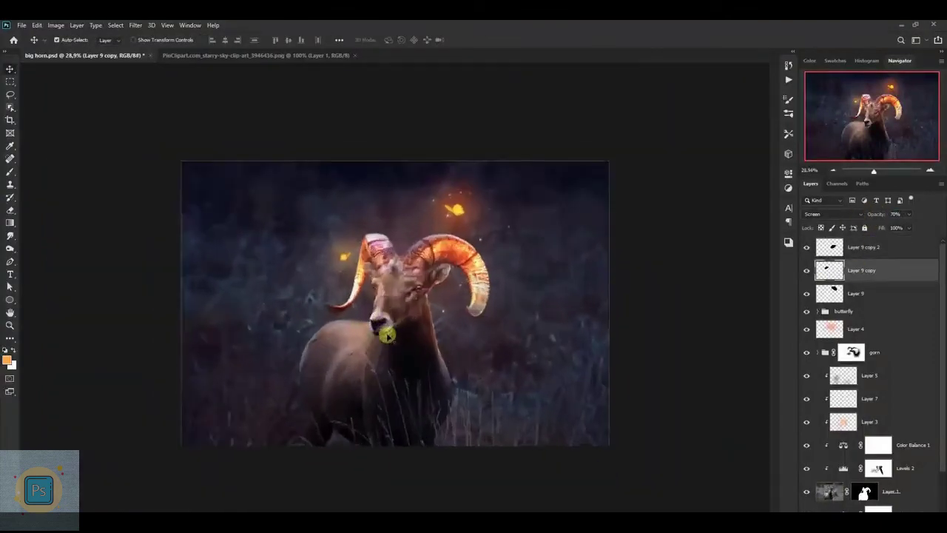
scroll(499, 343, "up", 1)
scroll(502, 369, "down", 2)
- Add new Layer 10 below the ram and paint an orange glow across the ram's chest
scroll(898, 350, "down", 2)
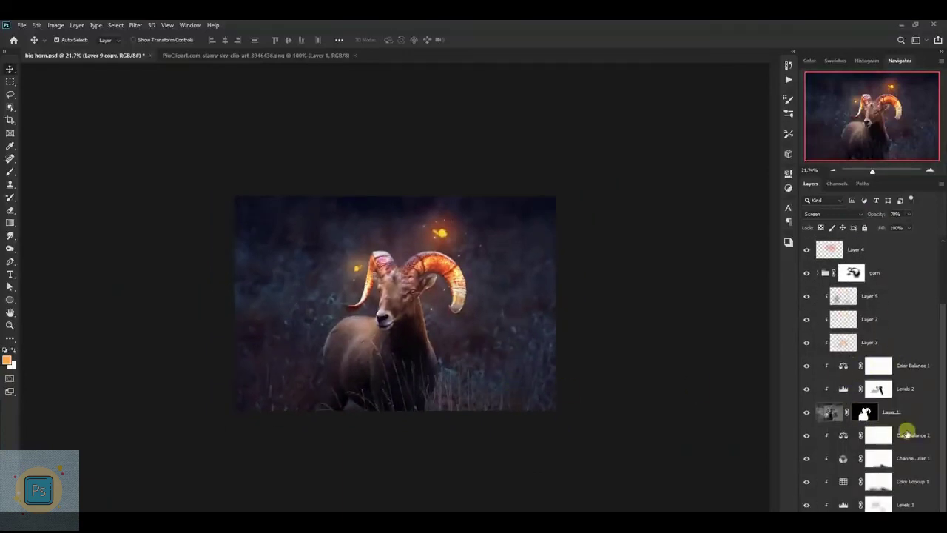
left_click(851, 435)
key("ctrl+shift+alt+n")
scroll(433, 303, "up", 2)
key("b")
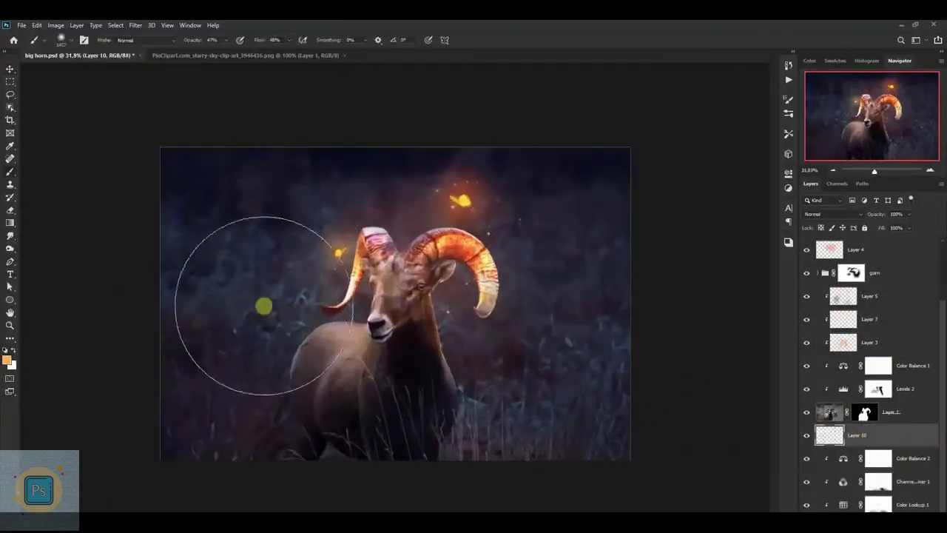
left_click(454, 338)
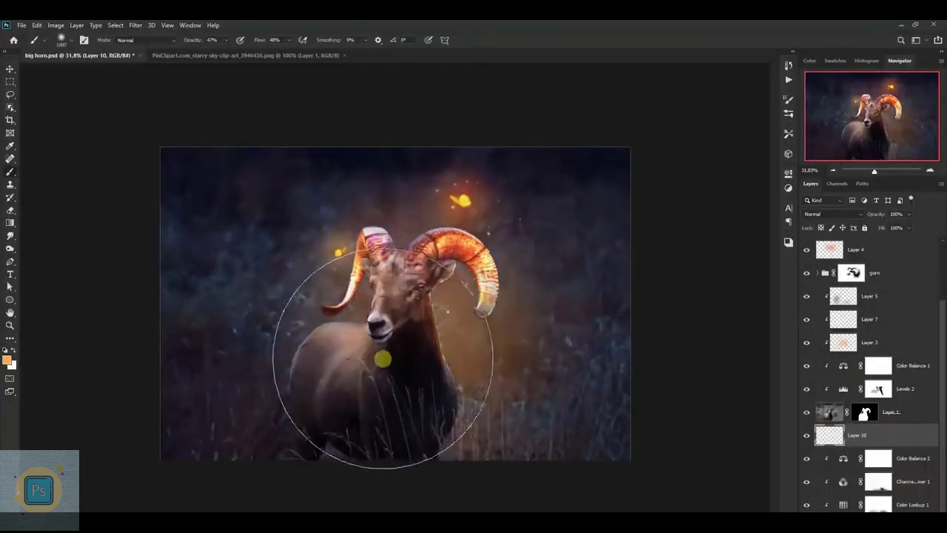
left_click_drag(454, 339, 814, 284)
- Set the glow layer to Color Dodge and nudge its hue slightly
left_click(849, 215)
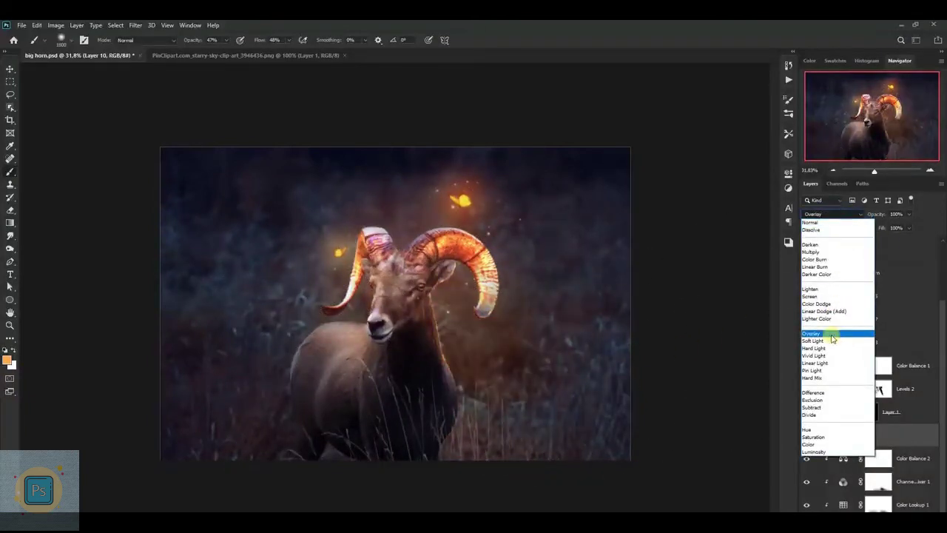
left_click(817, 303)
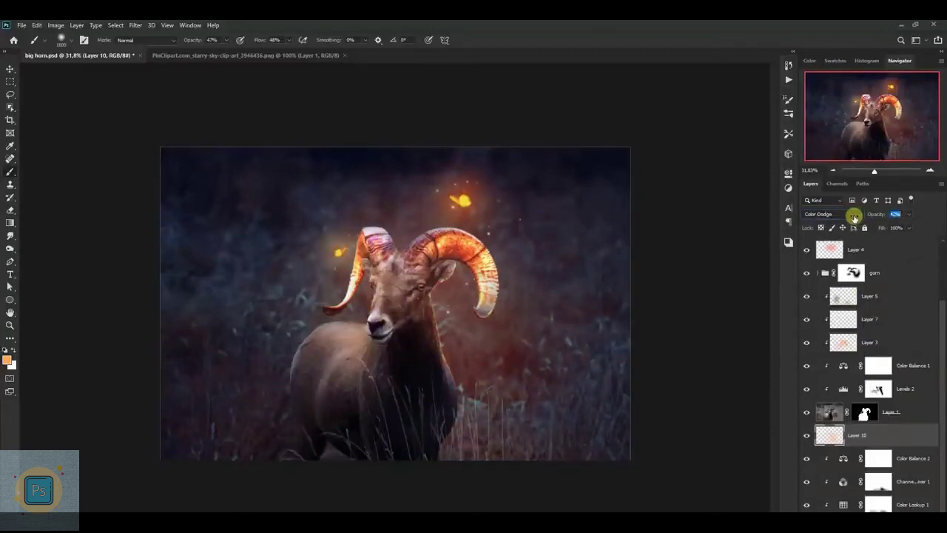
key("ctrl+u")
left_click_drag(758, 305, 764, 308)
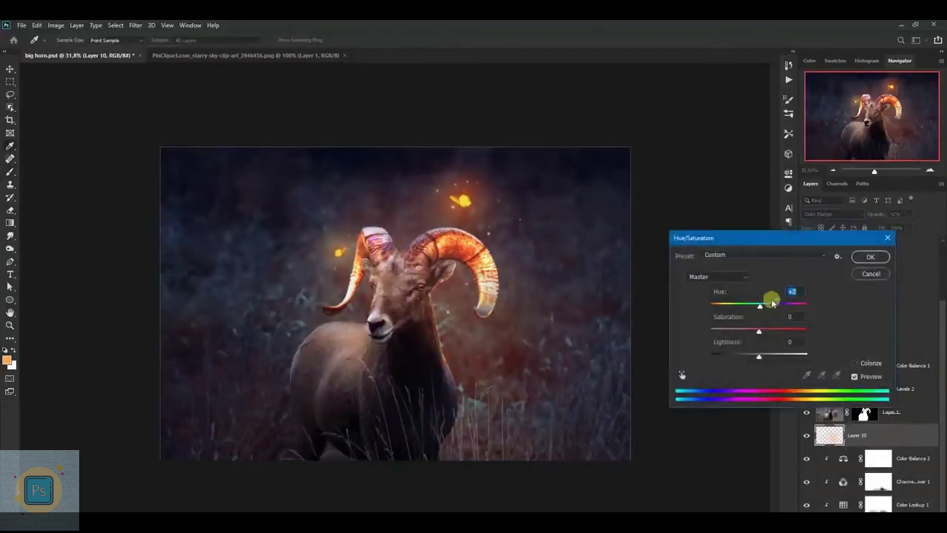
left_click(871, 259)
scroll(510, 274, "down", 1)
- Stretch the glow wider across the picture
key("ctrl+t")
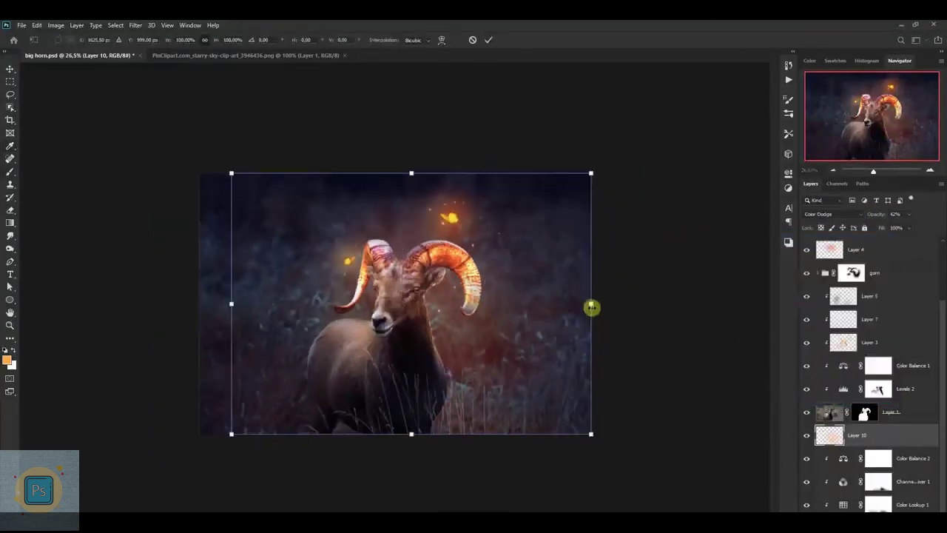
mouse_move(590, 306)
left_mouse_down()
mouse_move(663, 317)
mouse_move(615, 345)
mouse_move(567, 332)
left_mouse_up()
key("Return")
key("b")
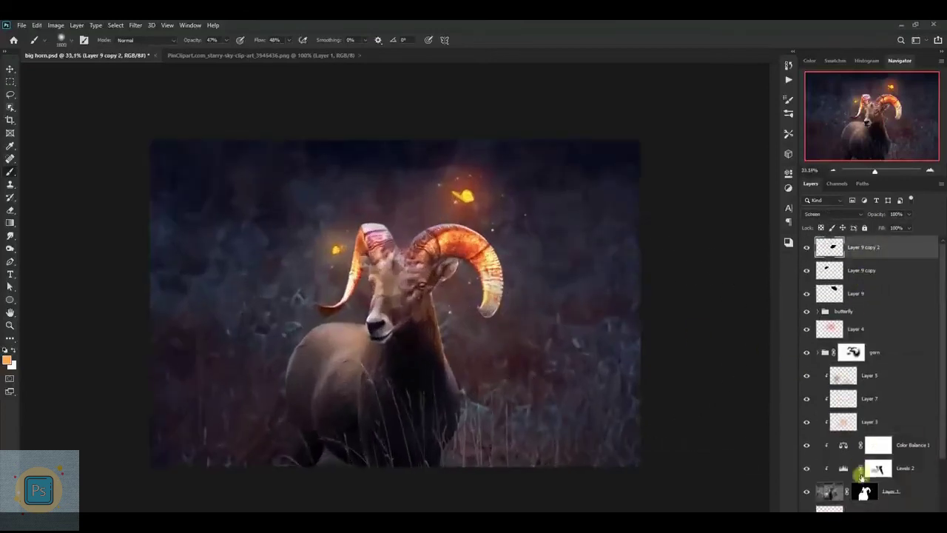
- Add a top Levels adjustment with Blue channel output black at 10
left_click(861, 508)
left_click(873, 415)
left_click(687, 222)
left_click(677, 251)
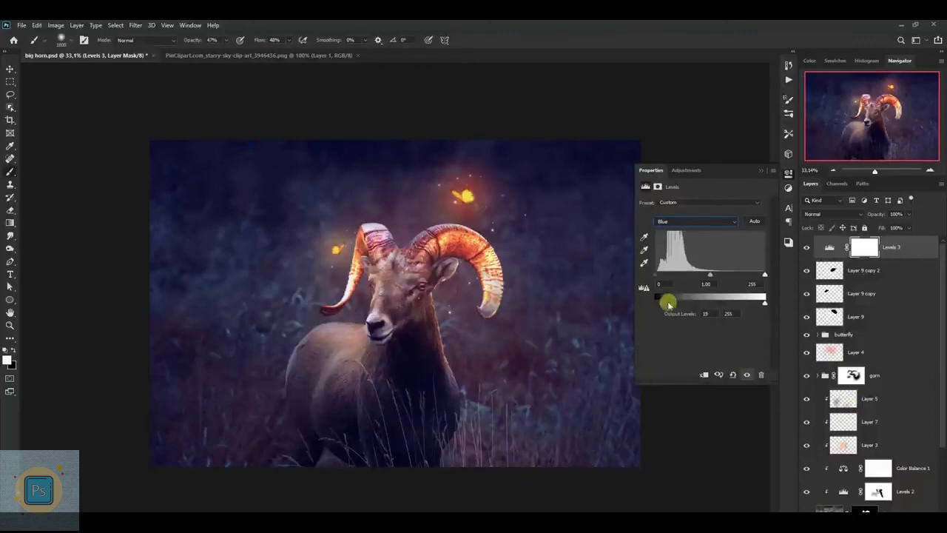
- Add a Color Balance adjustment with highlights Cyan-Red +12 and Yellow-Blue -23
left_click(863, 509)
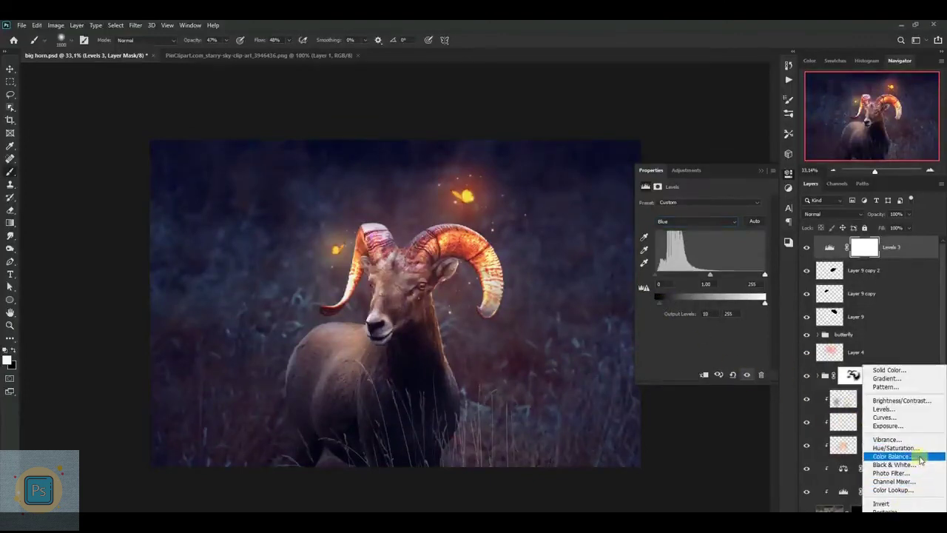
left_click(893, 456)
left_click(702, 206)
left_click(688, 226)
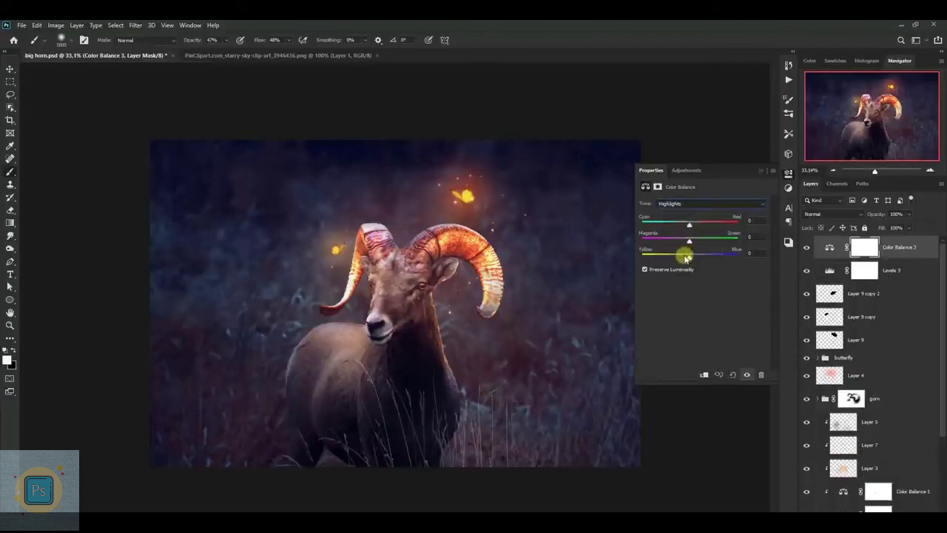
left_click_drag(685, 257, 680, 259)
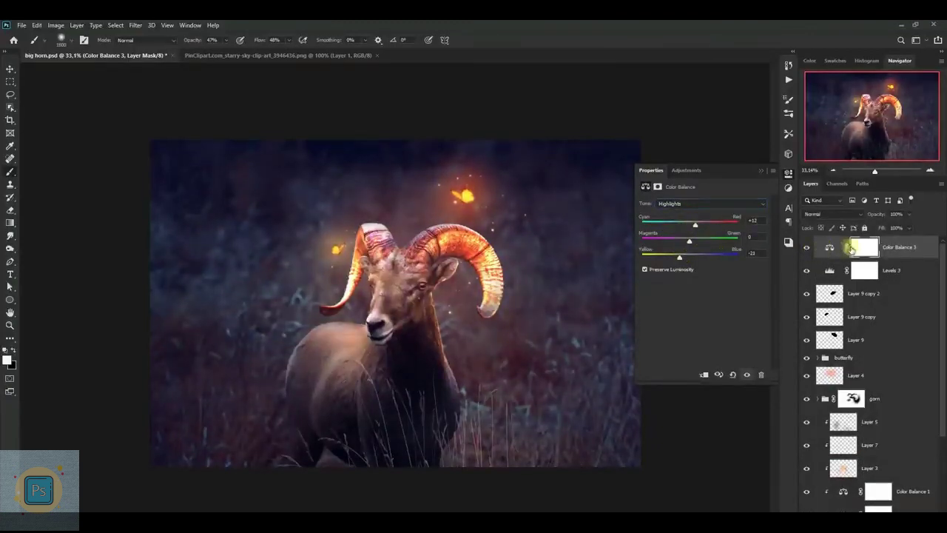
left_click(851, 247)
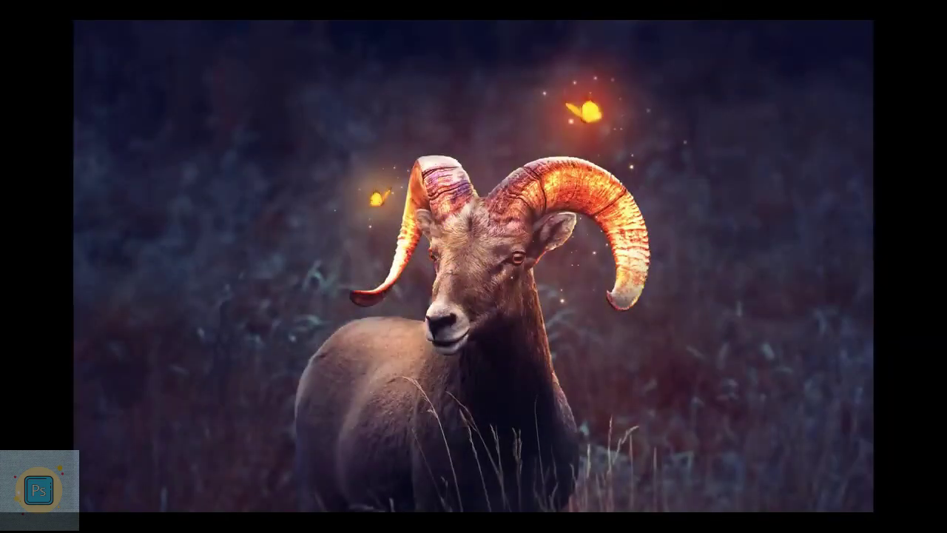